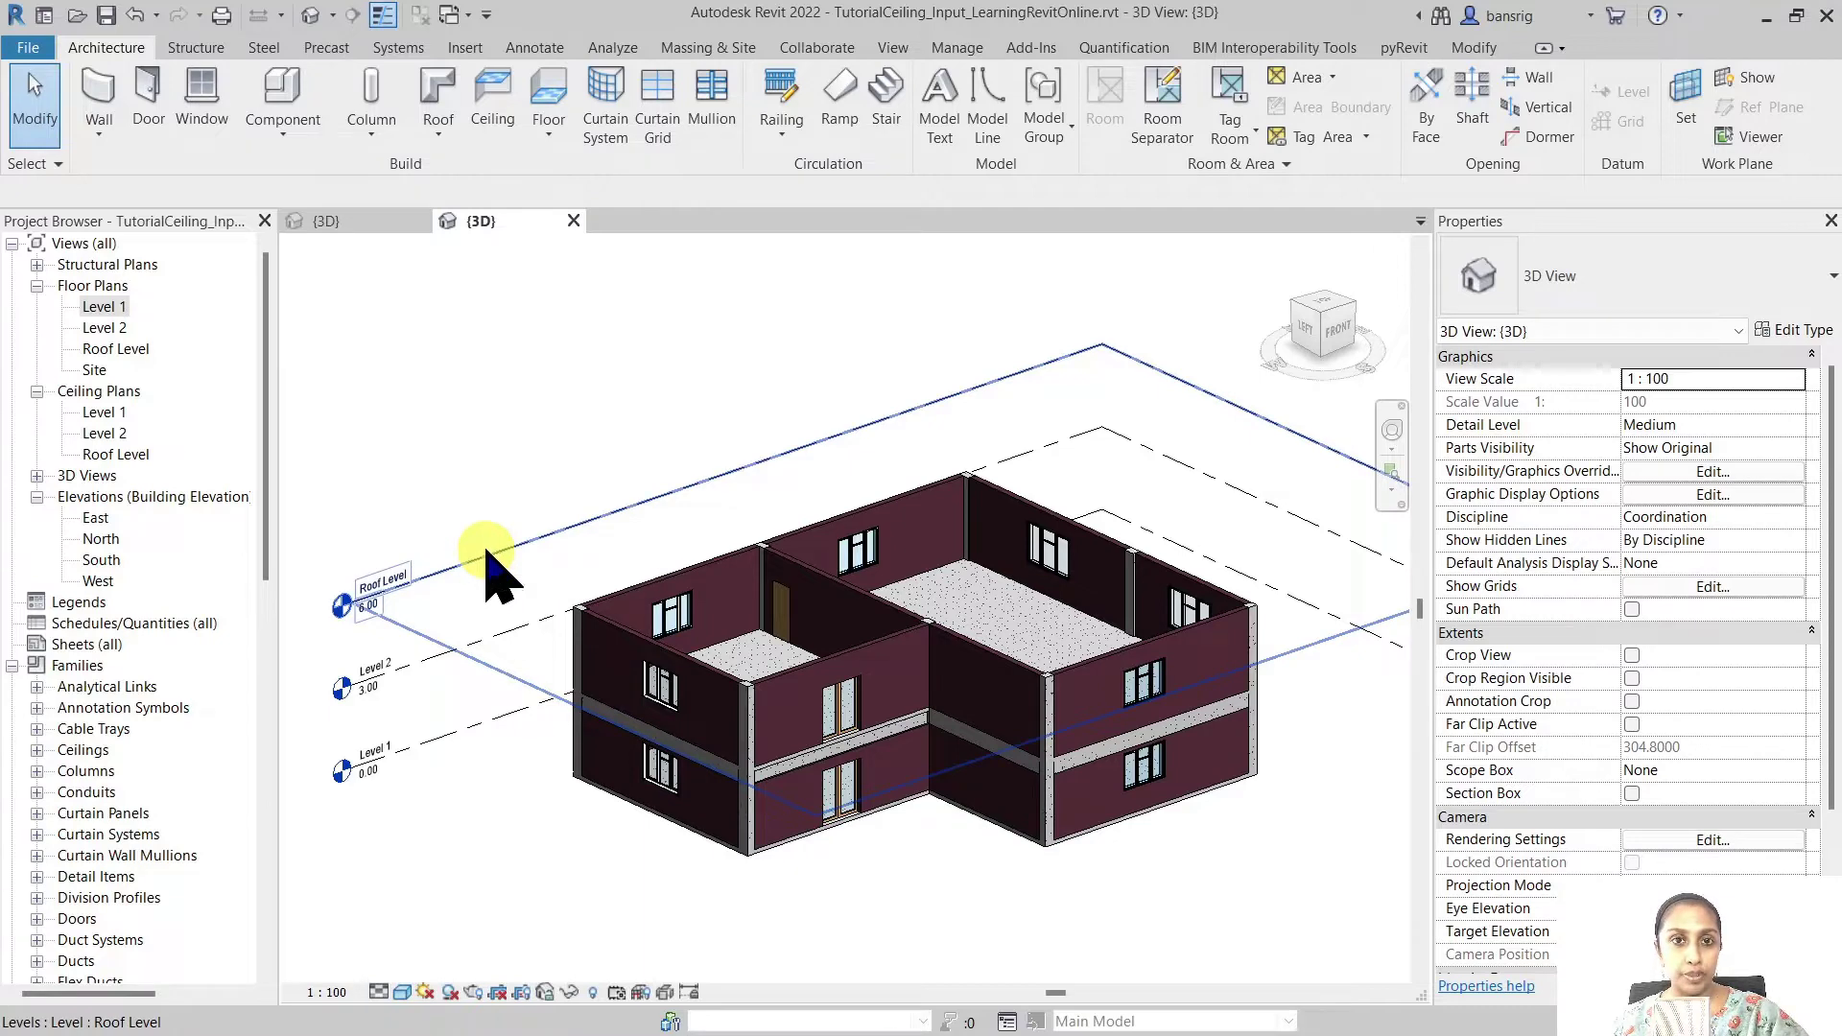
- Open the Roof Level plan and look through the roof types without choosing one
double_click(107, 348)
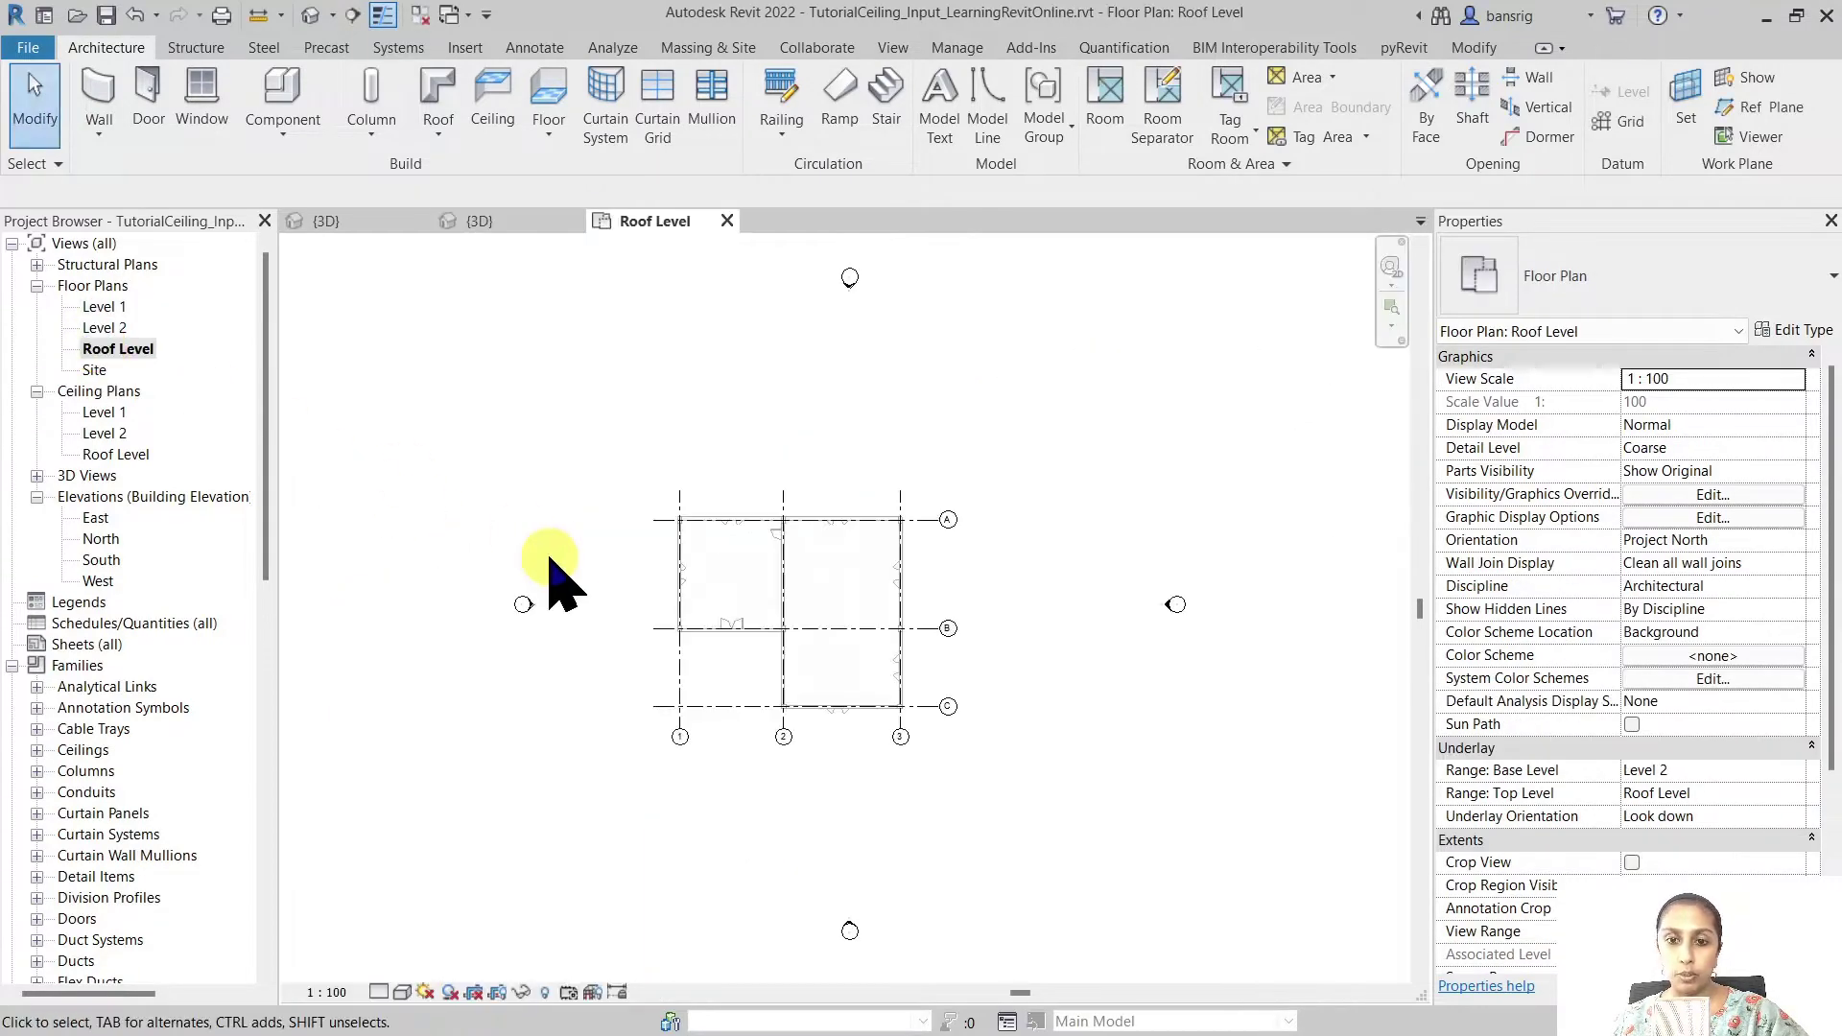
click(438, 122)
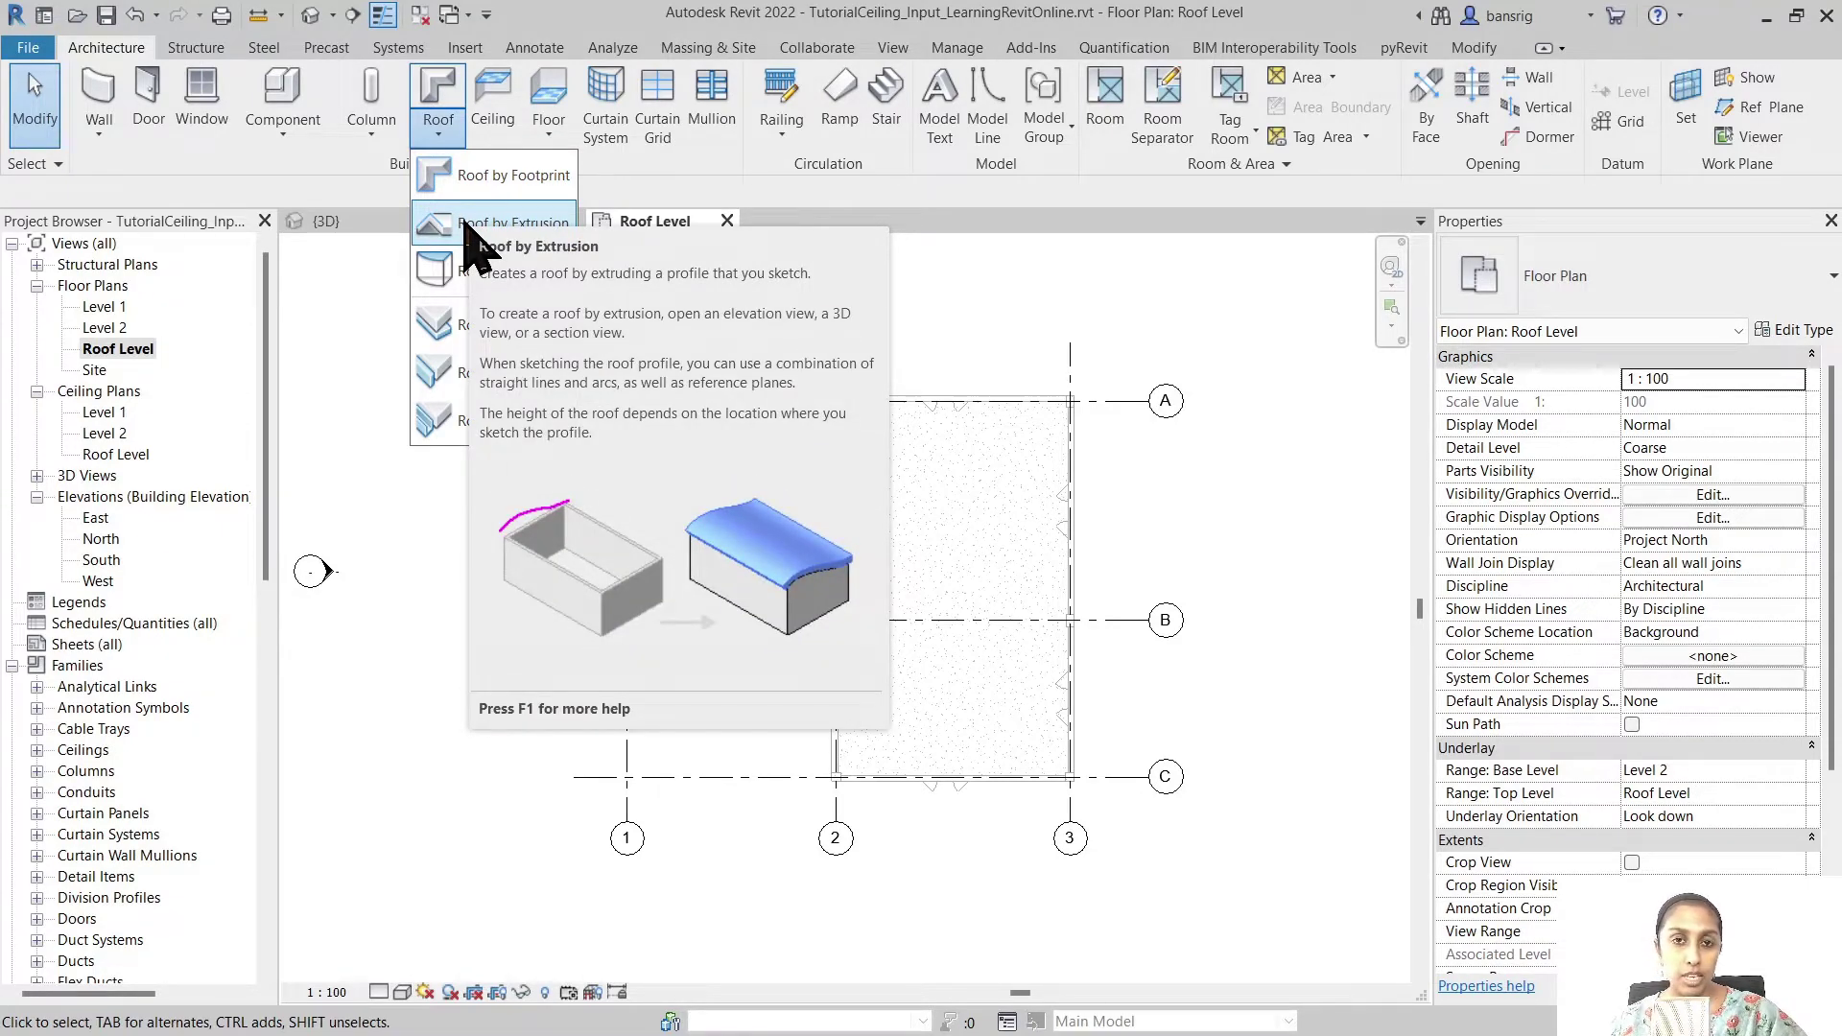
click(440, 570)
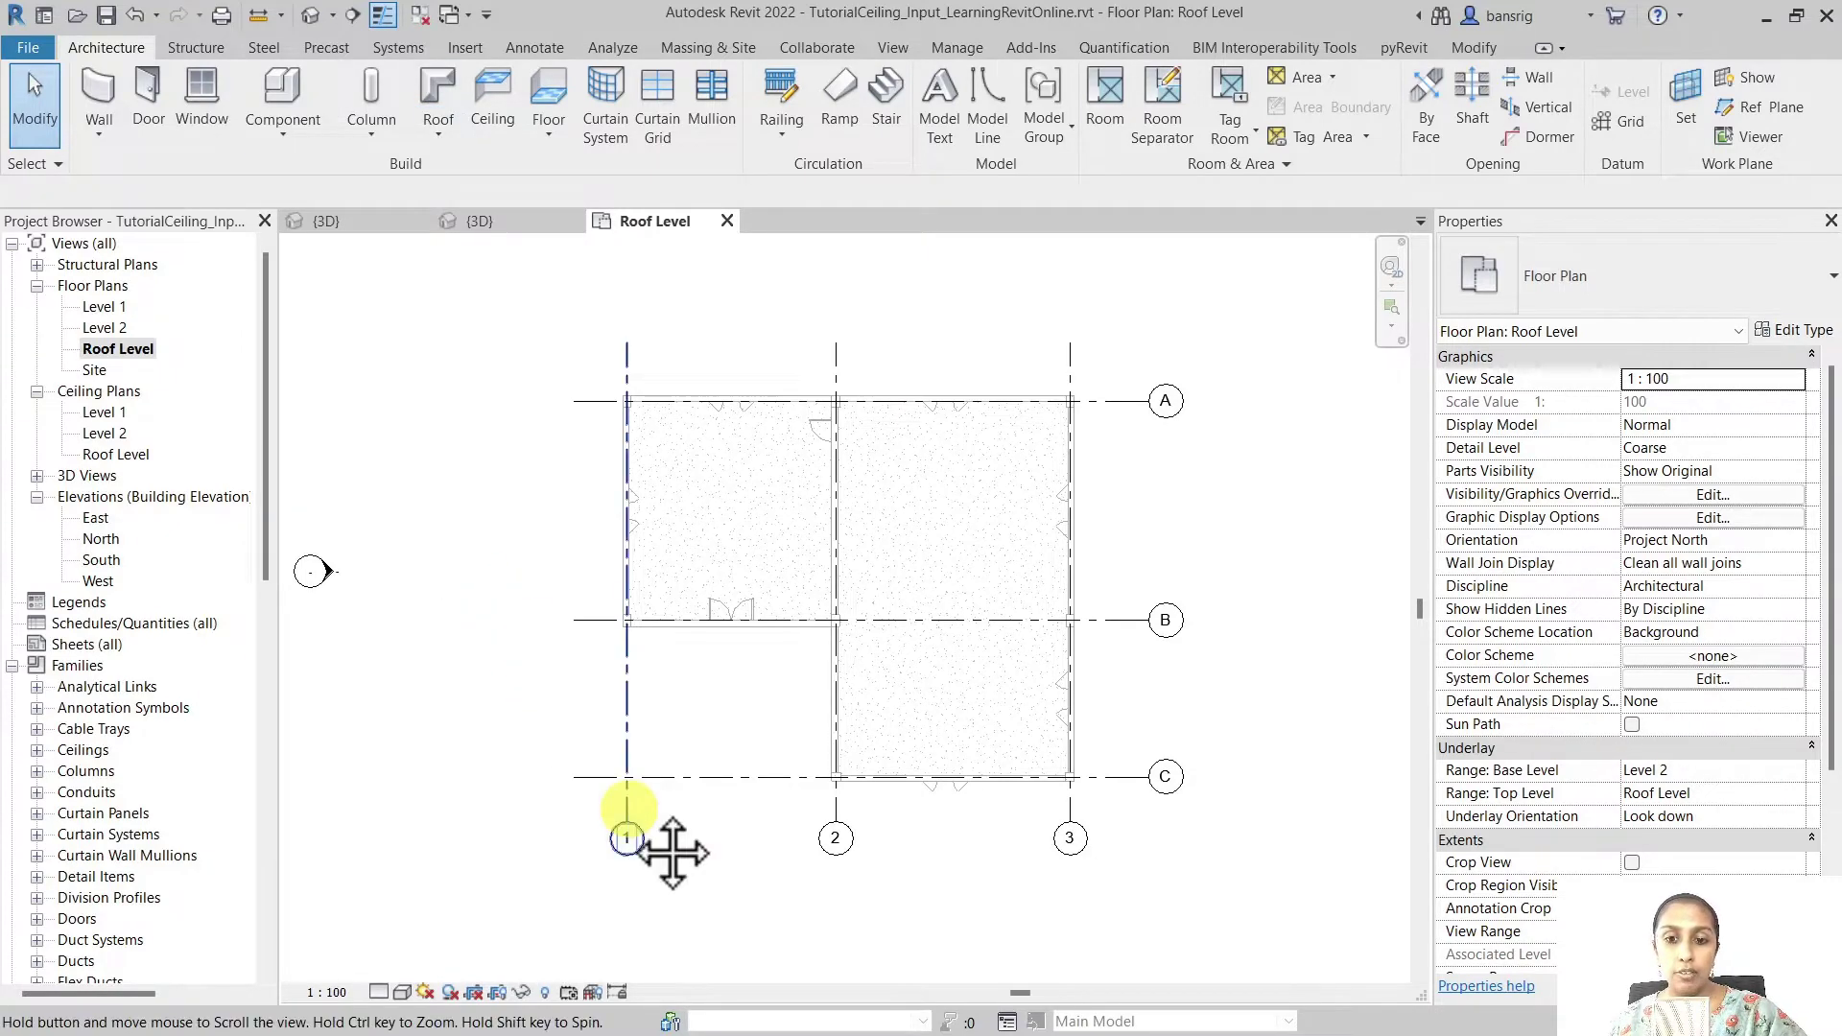
- Review the North elevation, then bring up the Level 1 floor plan
middle_drag(658, 843, 629, 777)
double_click(106, 539)
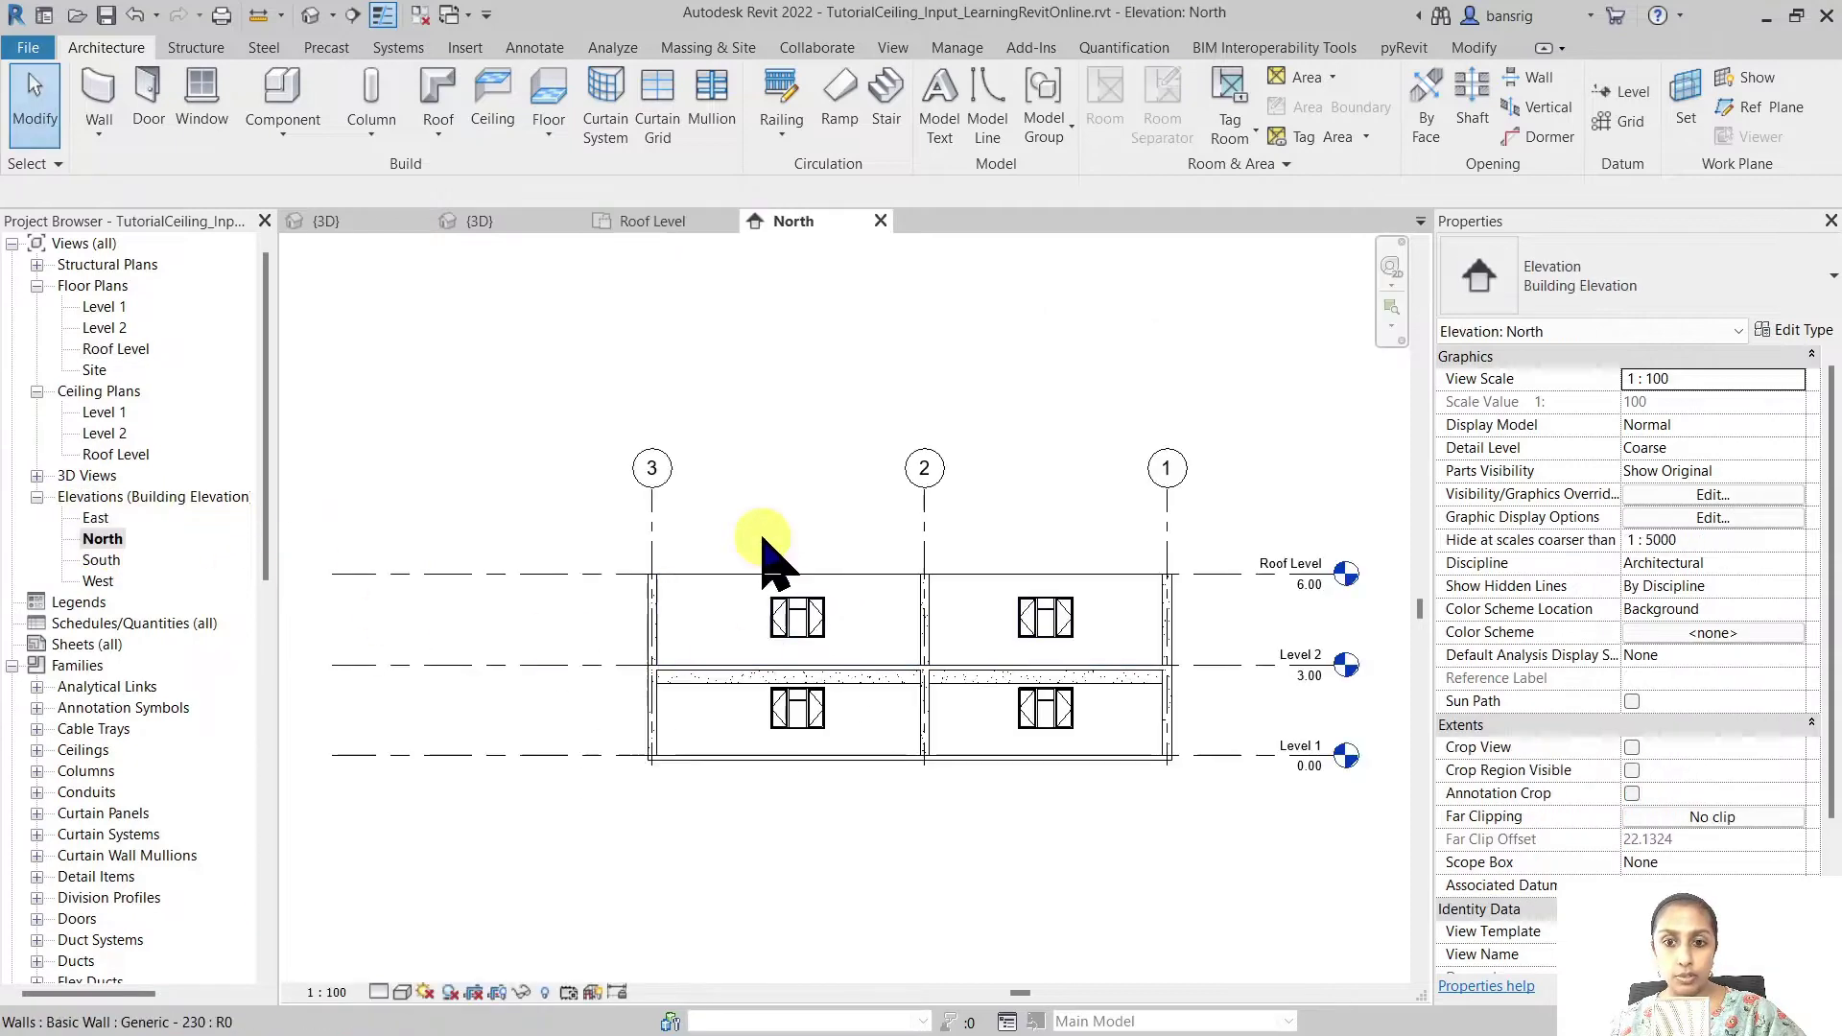
double_click(104, 307)
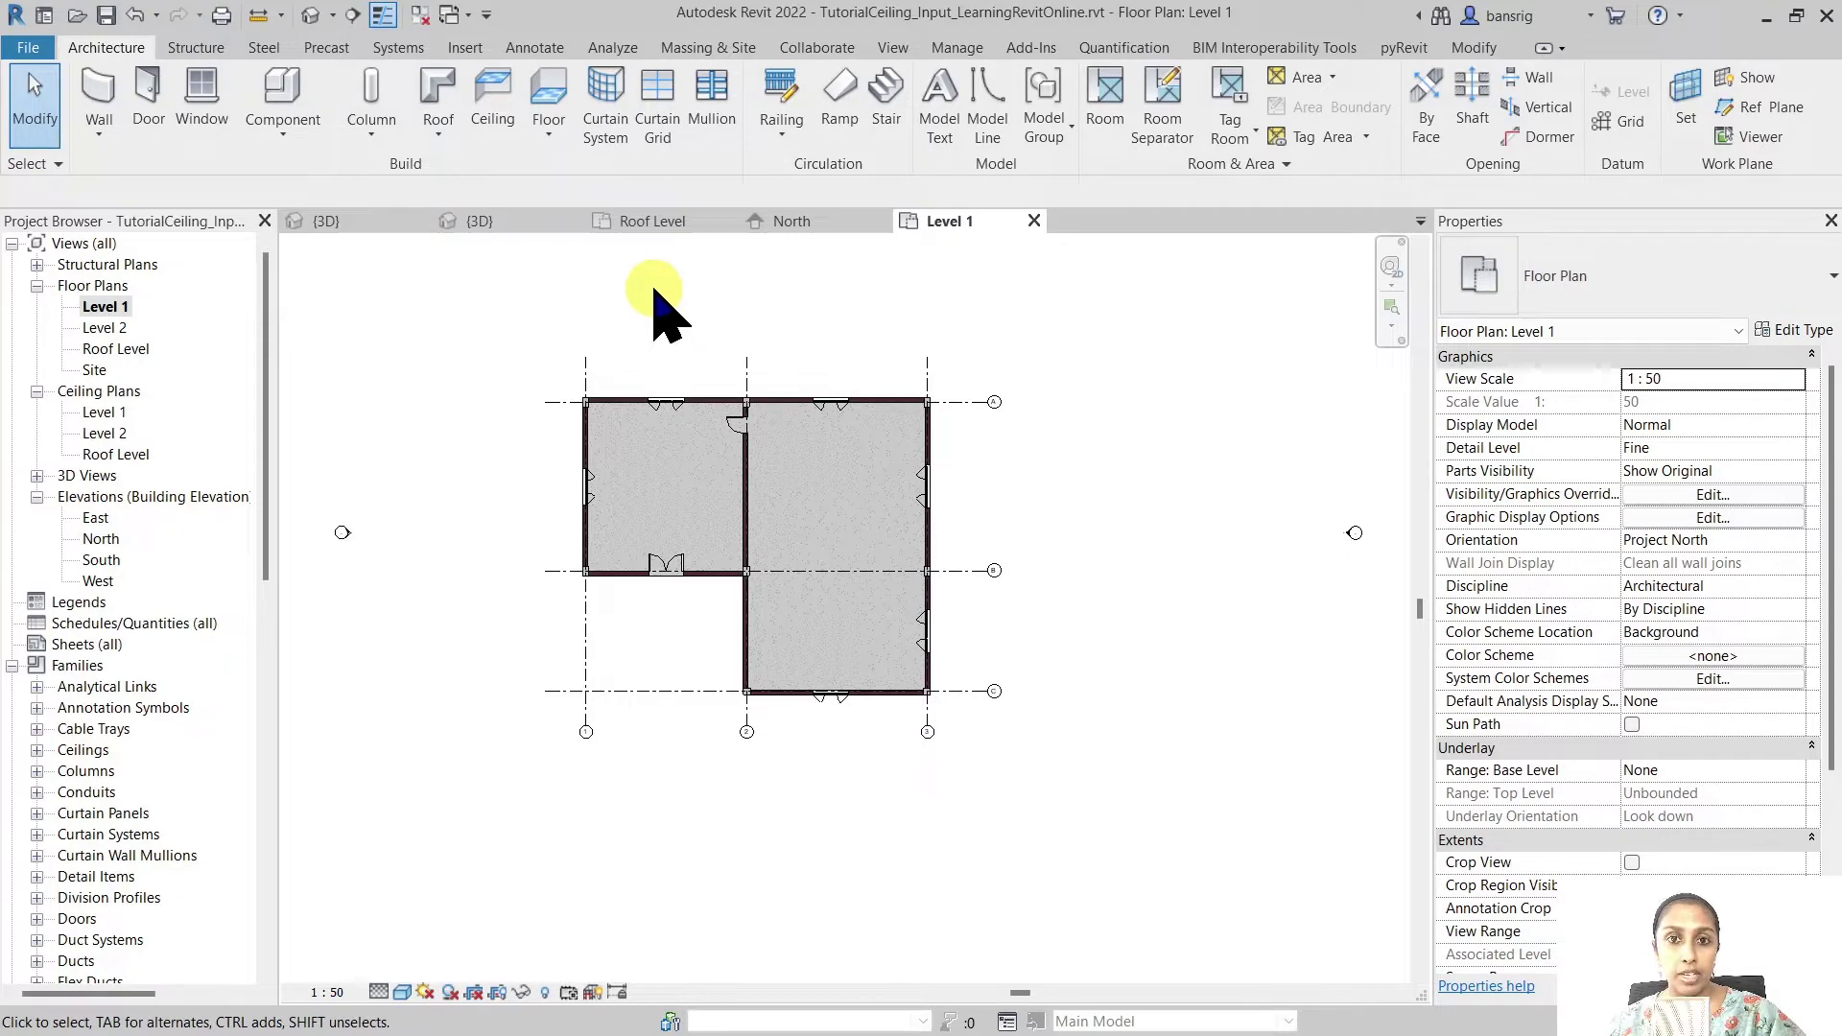
- Pick grid line C to place a reference plane offset 1.0000 just below it
scroll(543, 465, up, 2)
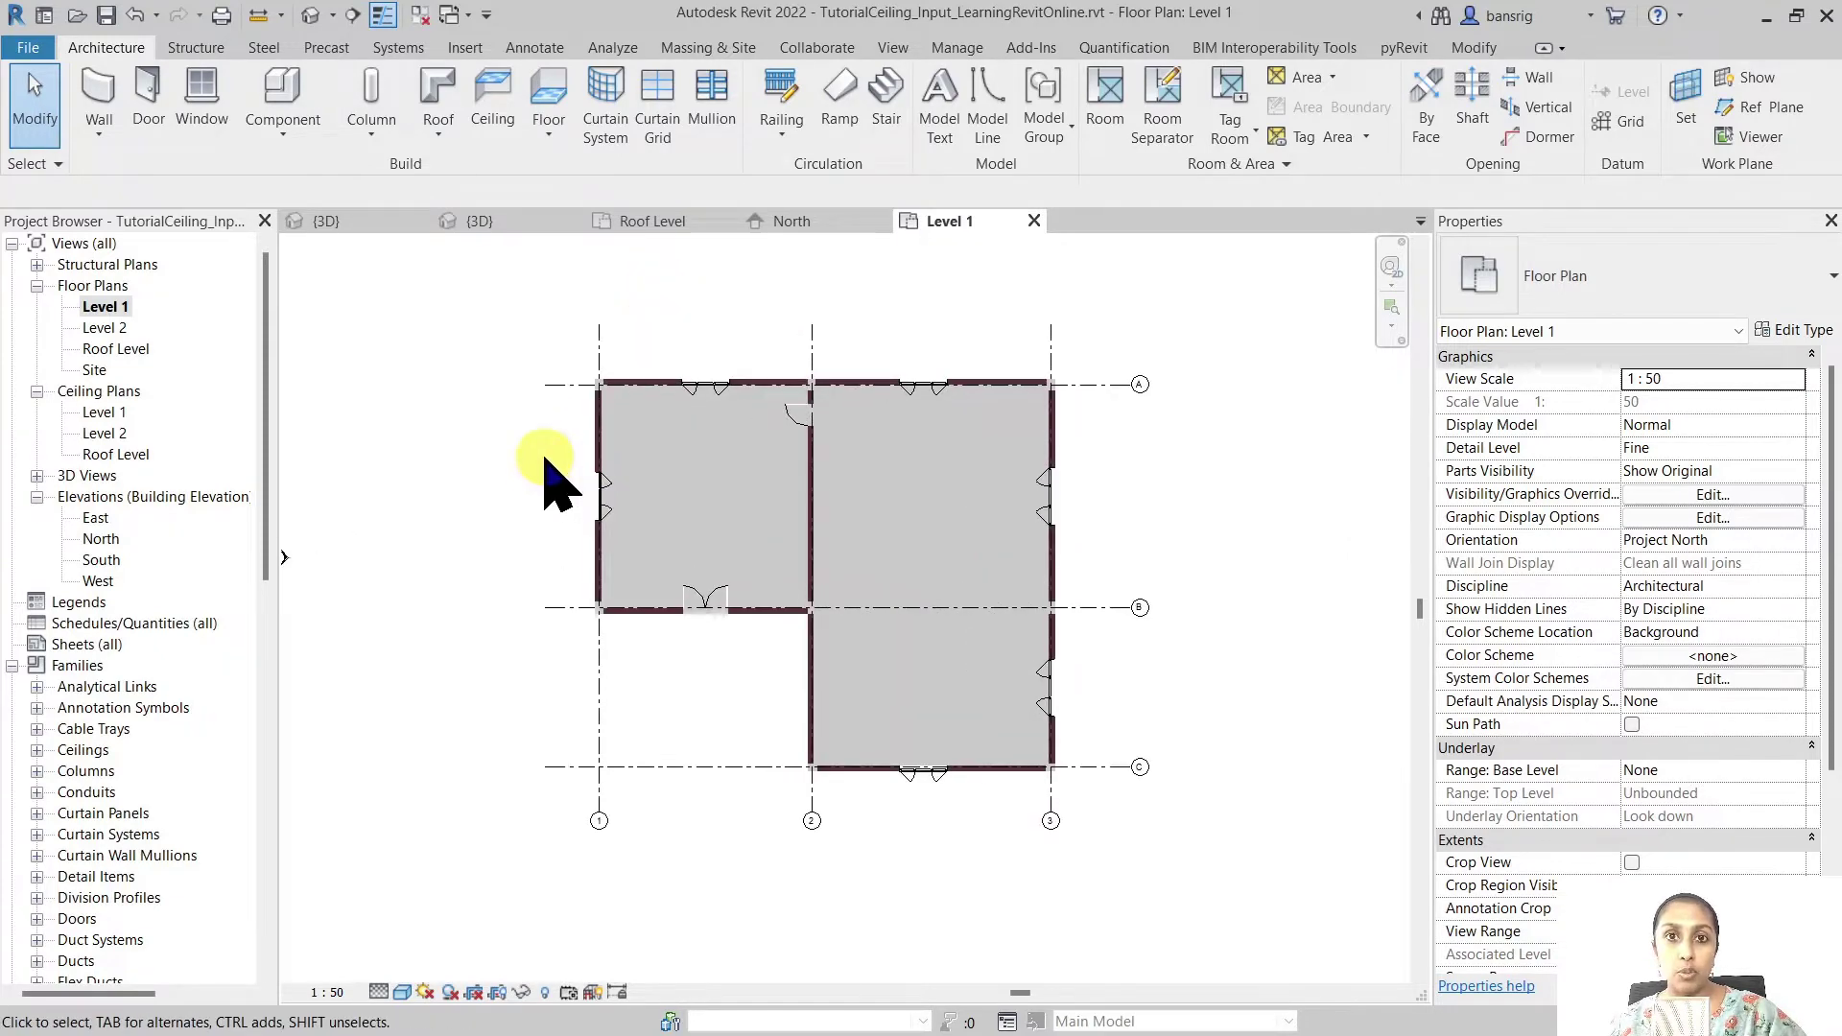
click(1760, 107)
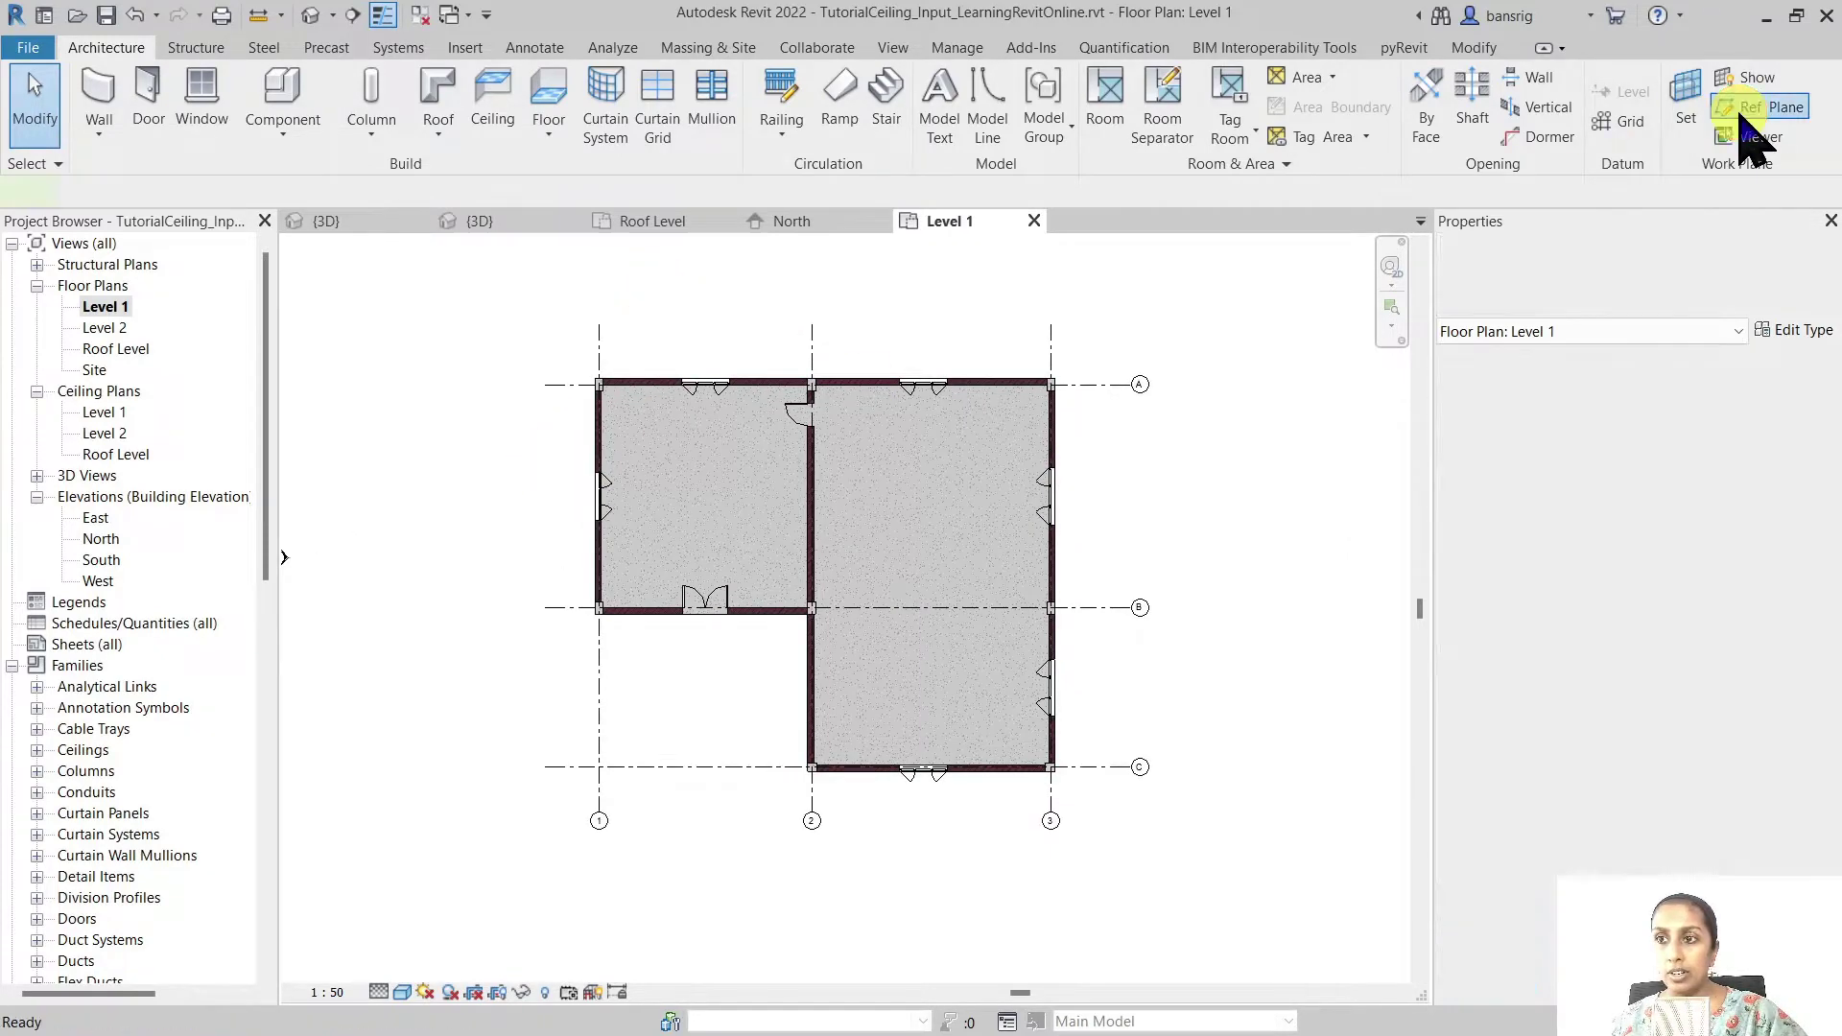
click(993, 83)
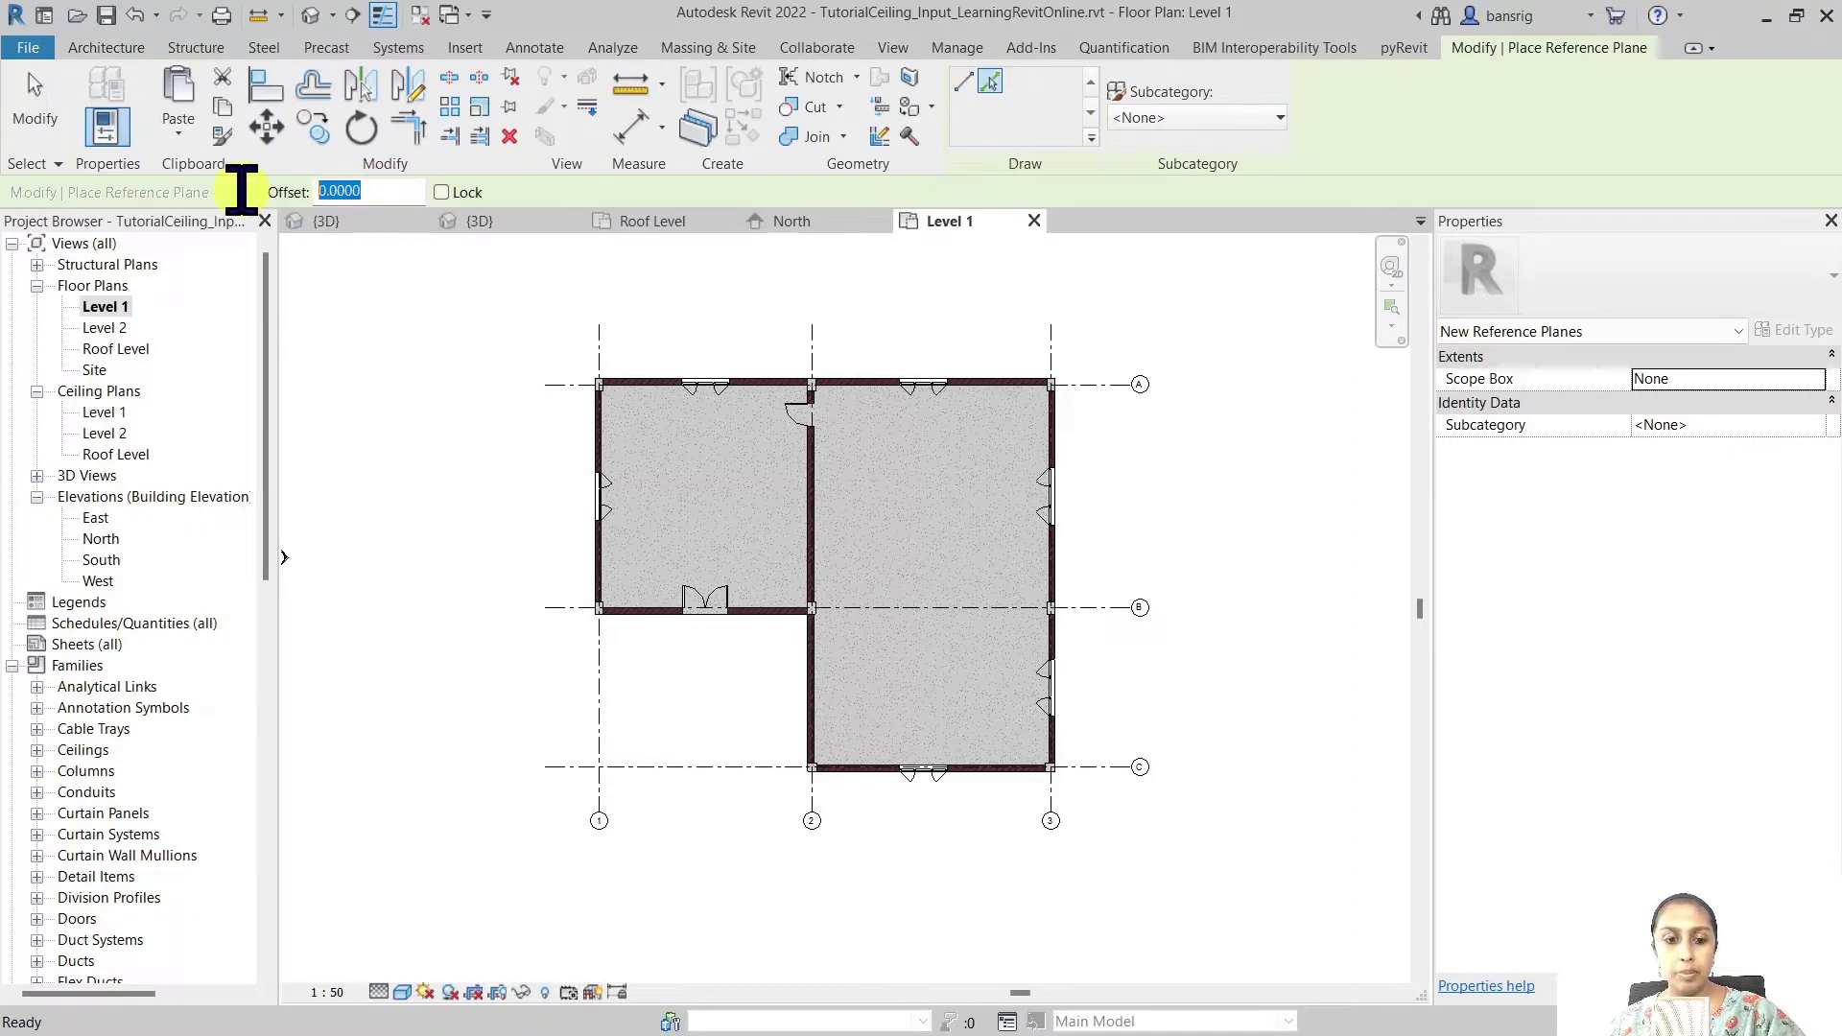
click(705, 768)
key(Escape)
key(Escape)
click(698, 793)
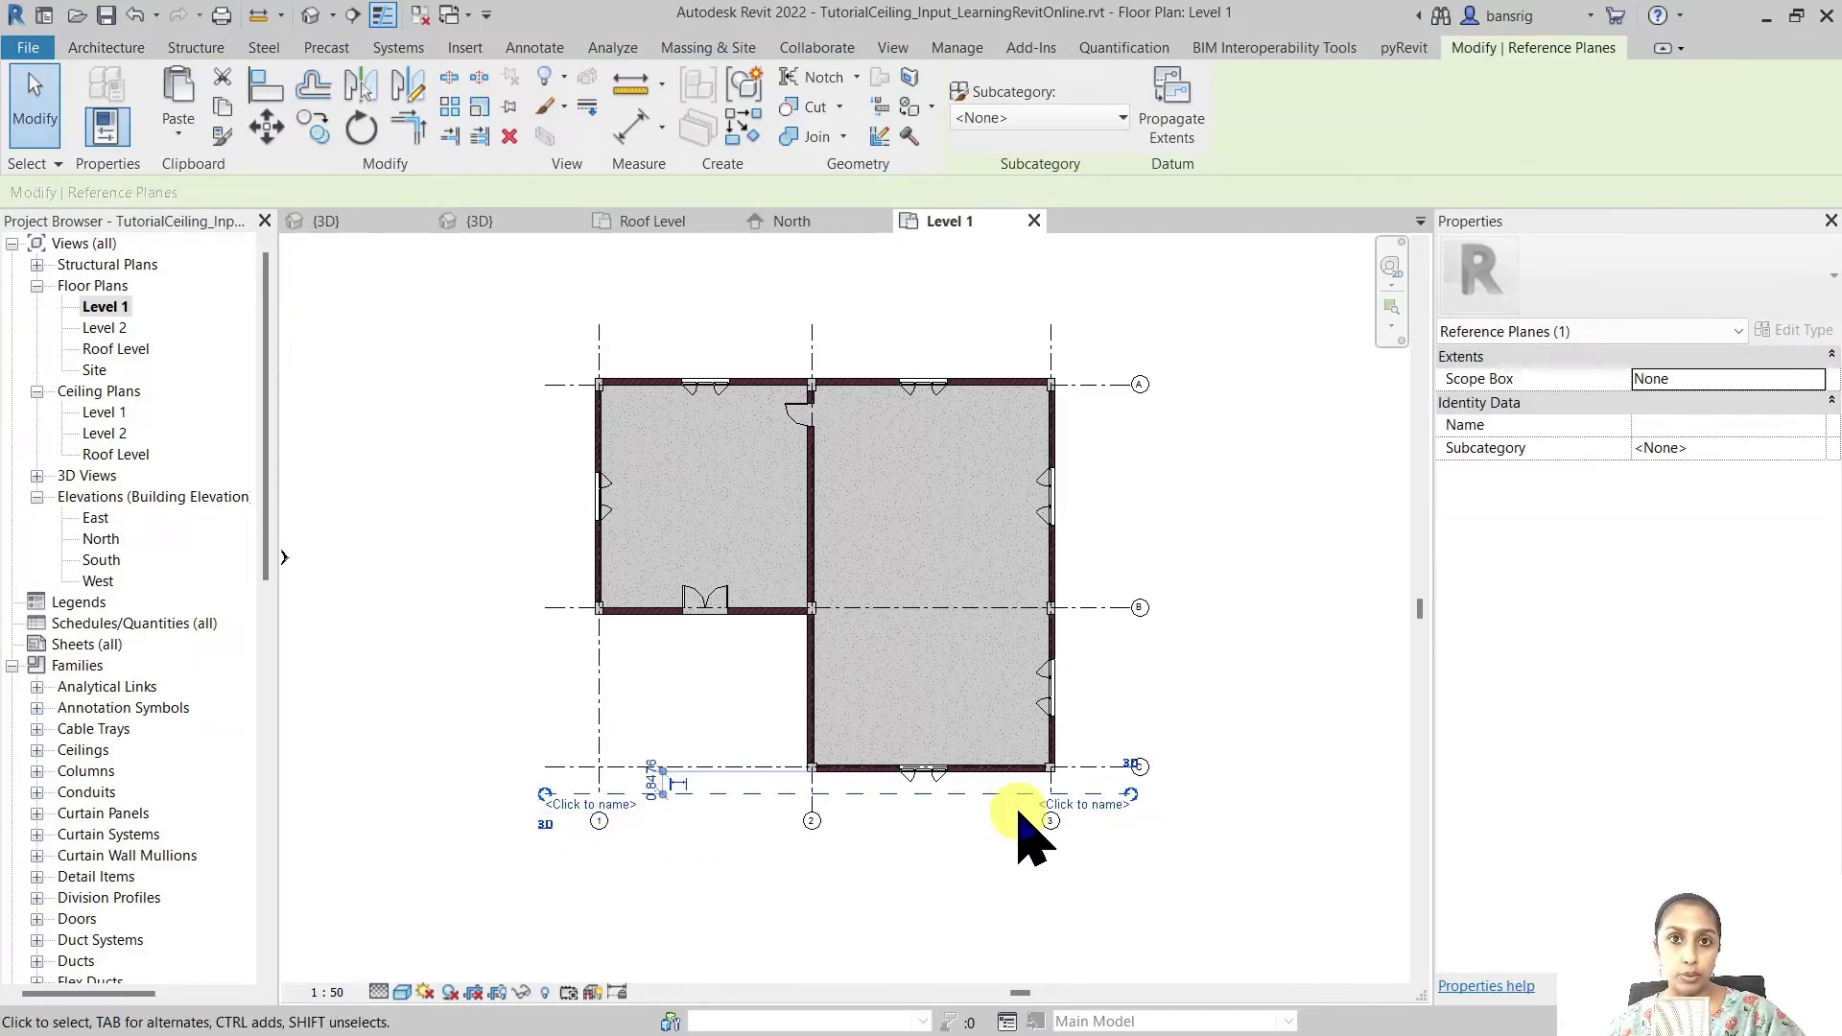
key(Escape)
- Host a roof by extrusion on the new reference plane, sketching in South elevation at Roof Level, offset 0
click(438, 126)
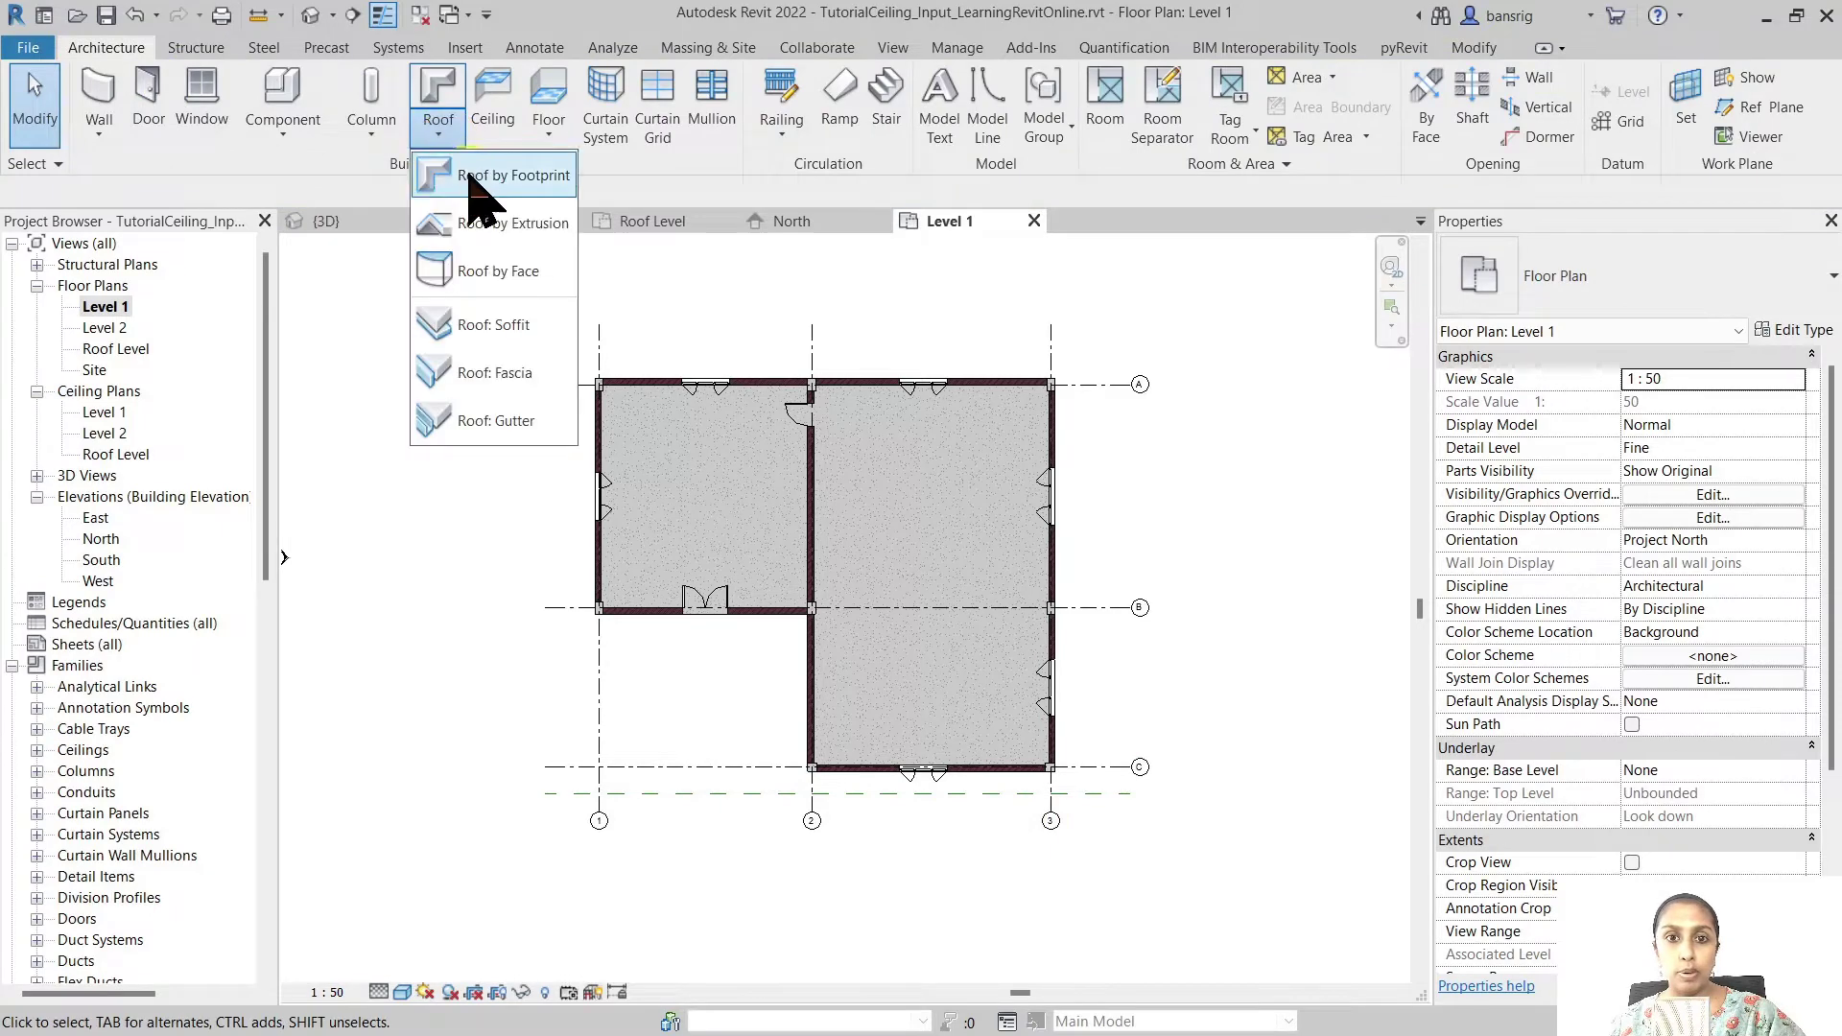
click(470, 177)
click(964, 575)
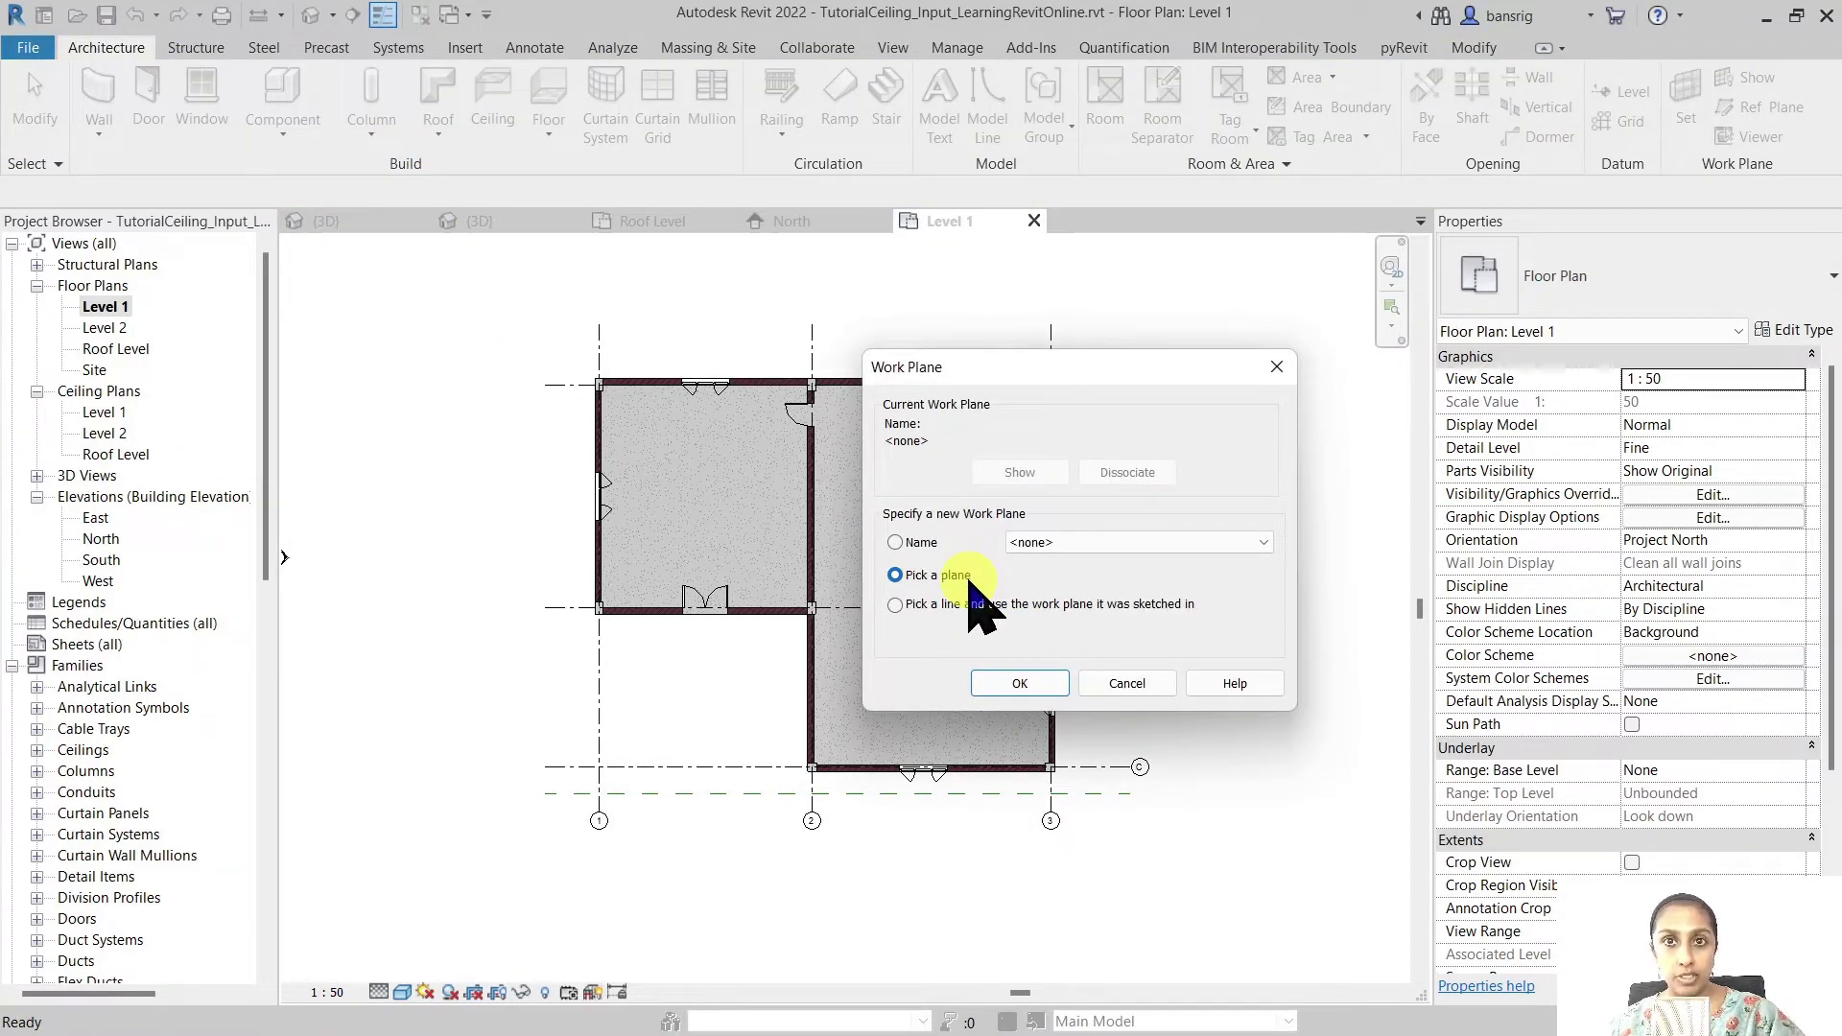
click(1007, 679)
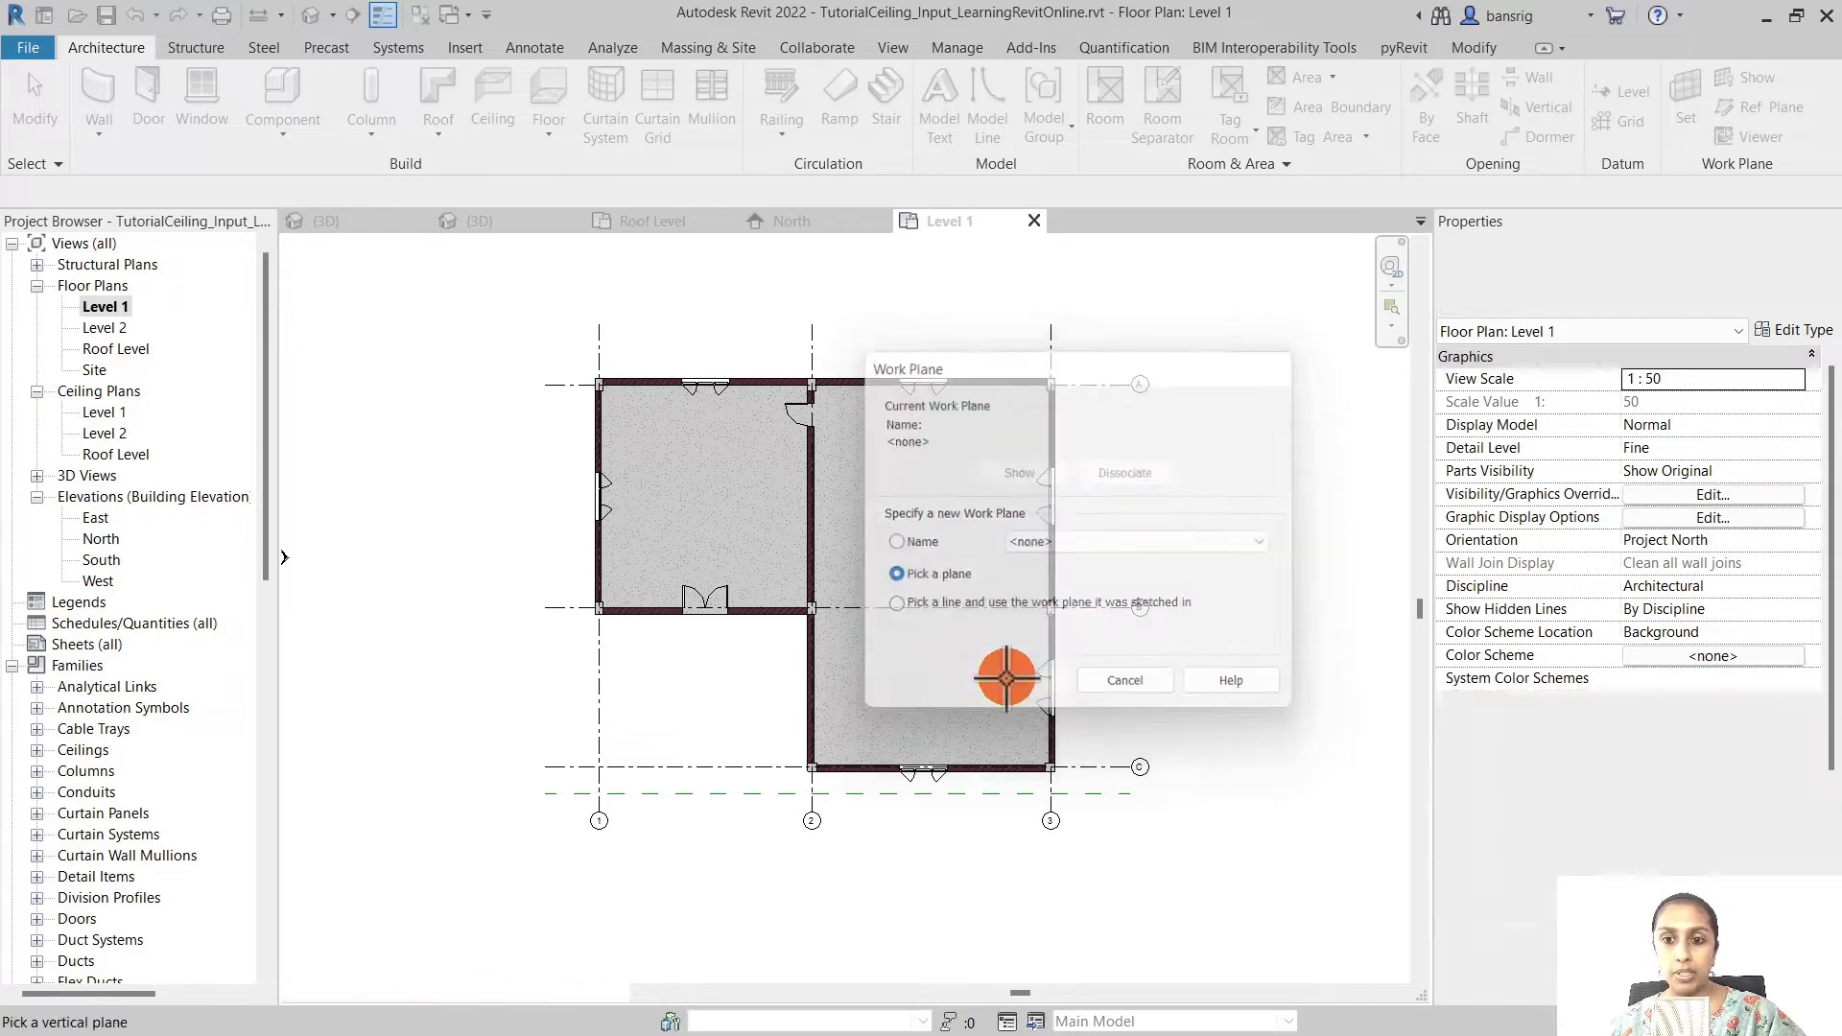
click(691, 793)
click(940, 279)
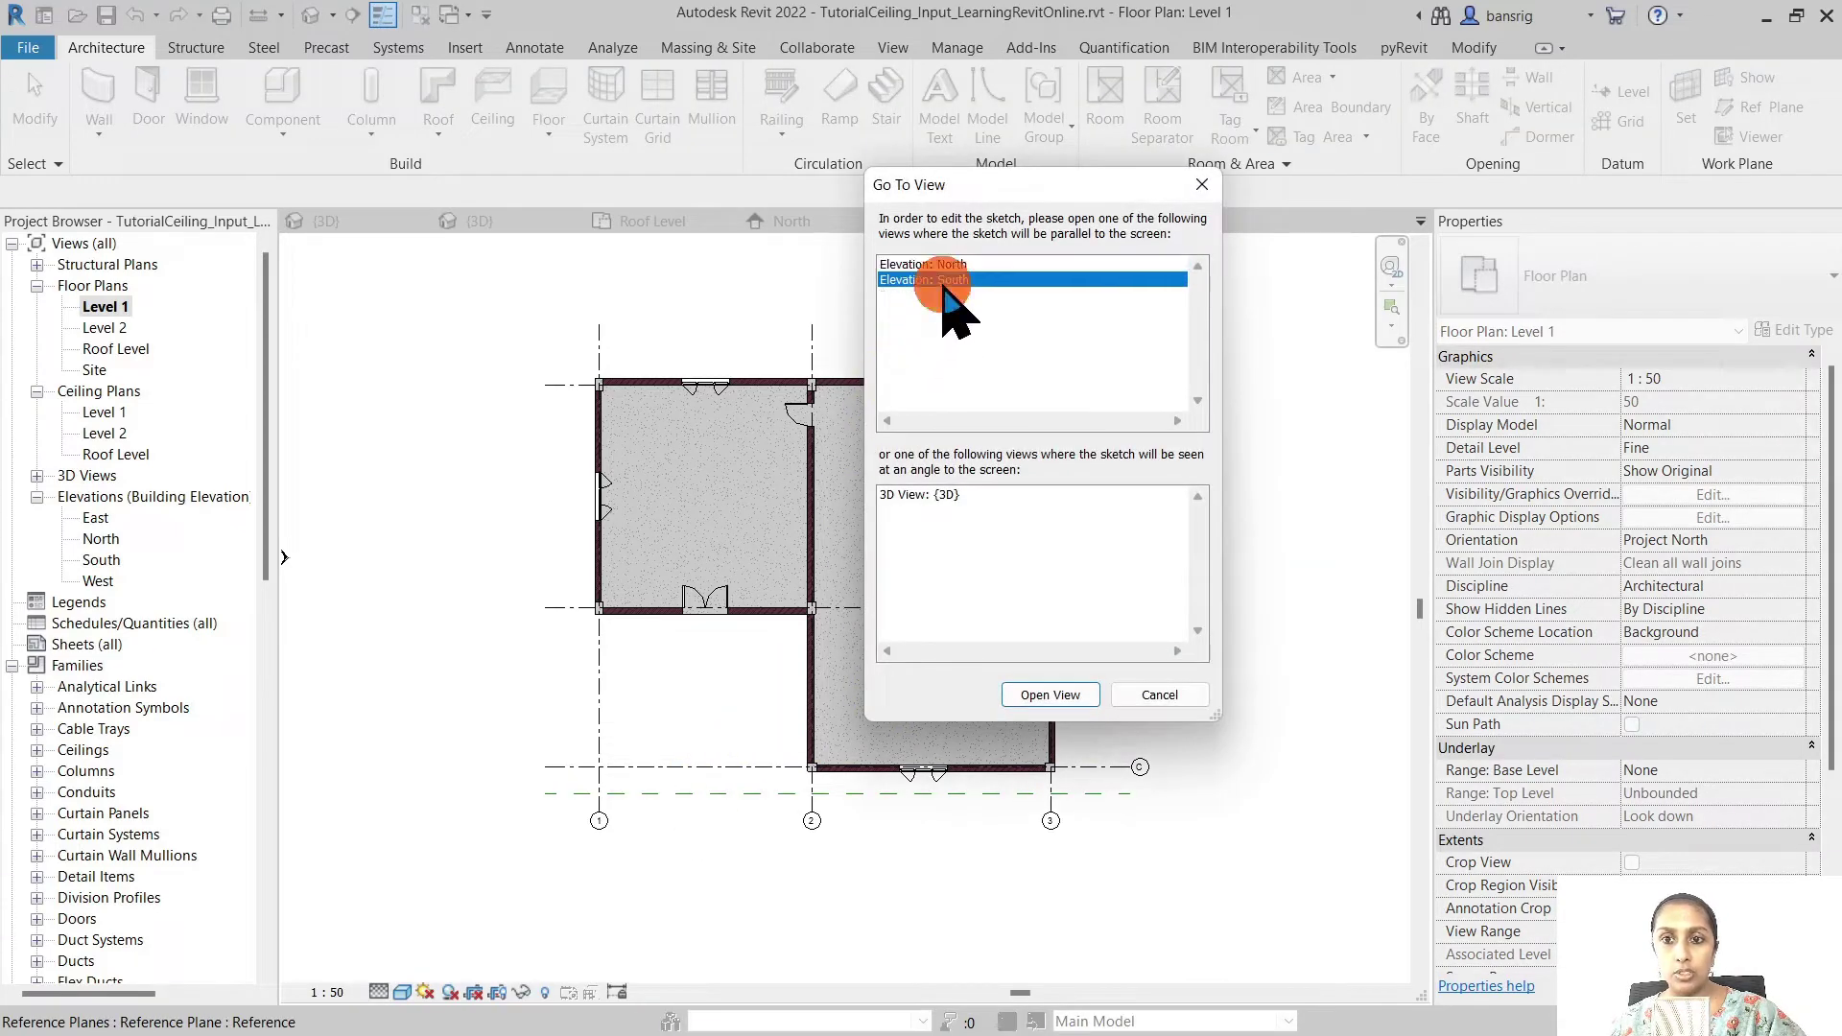
click(1049, 695)
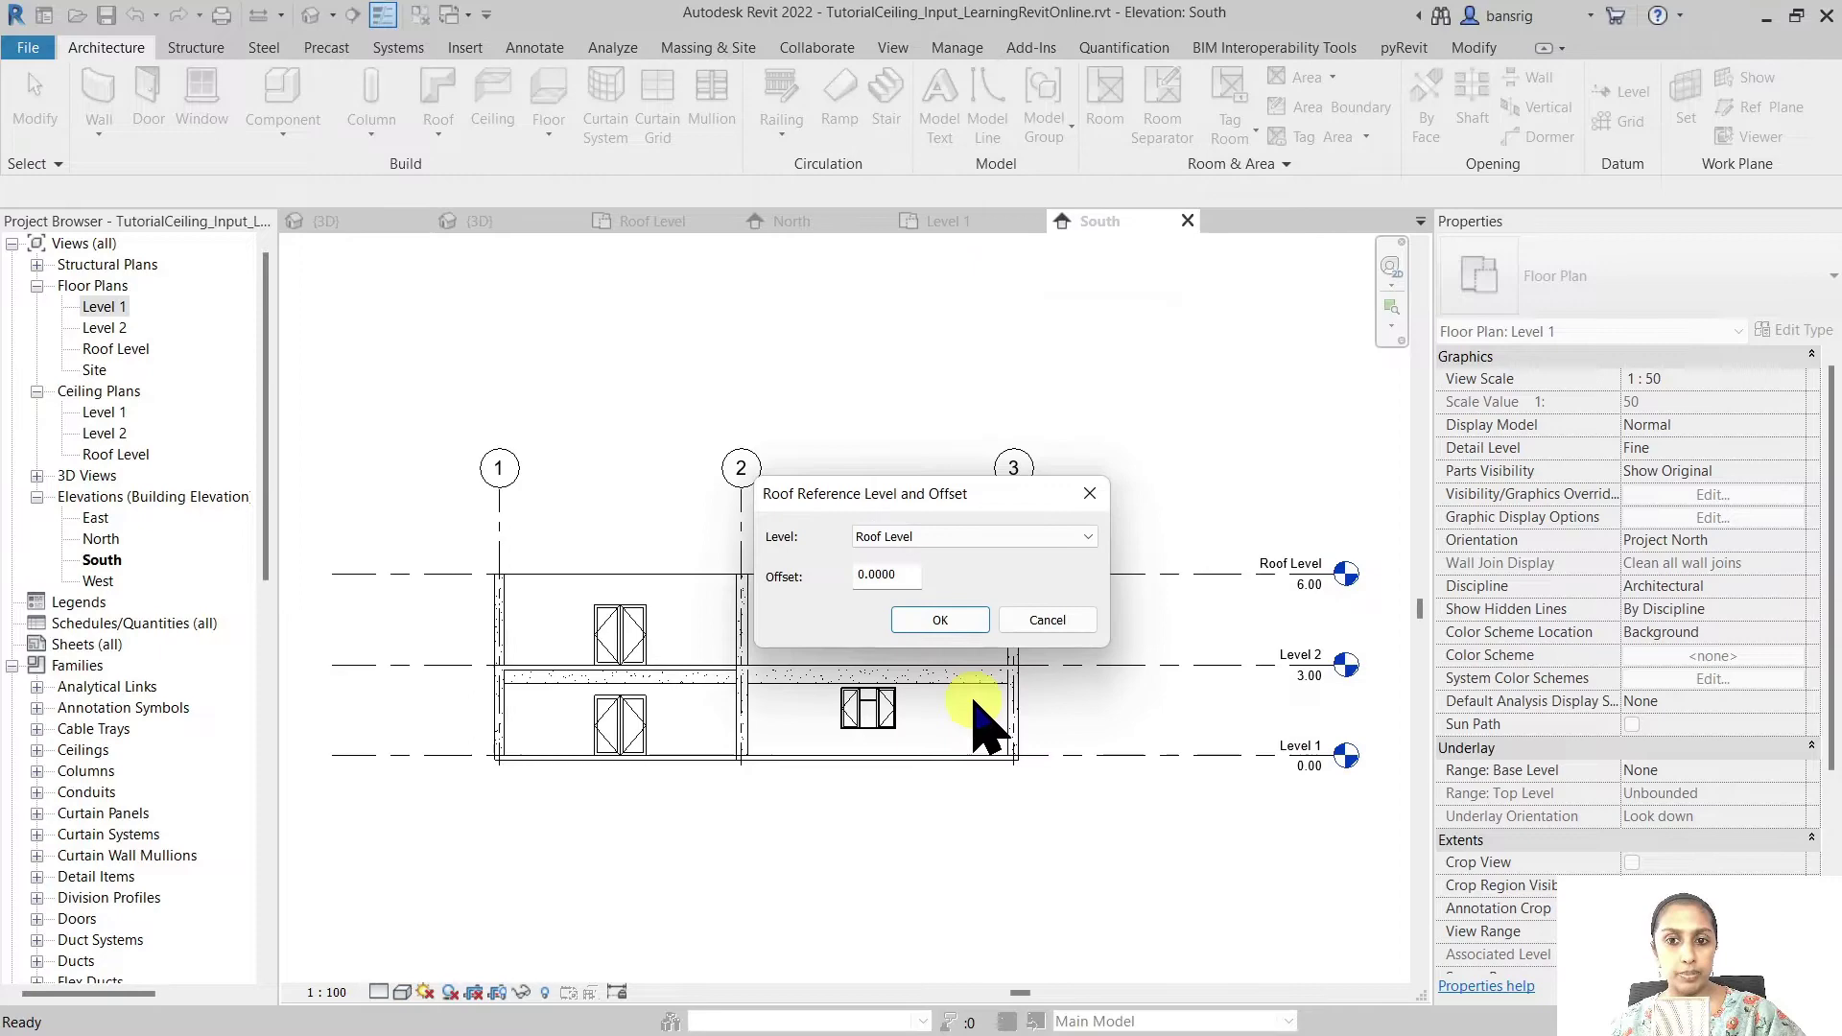
click(964, 619)
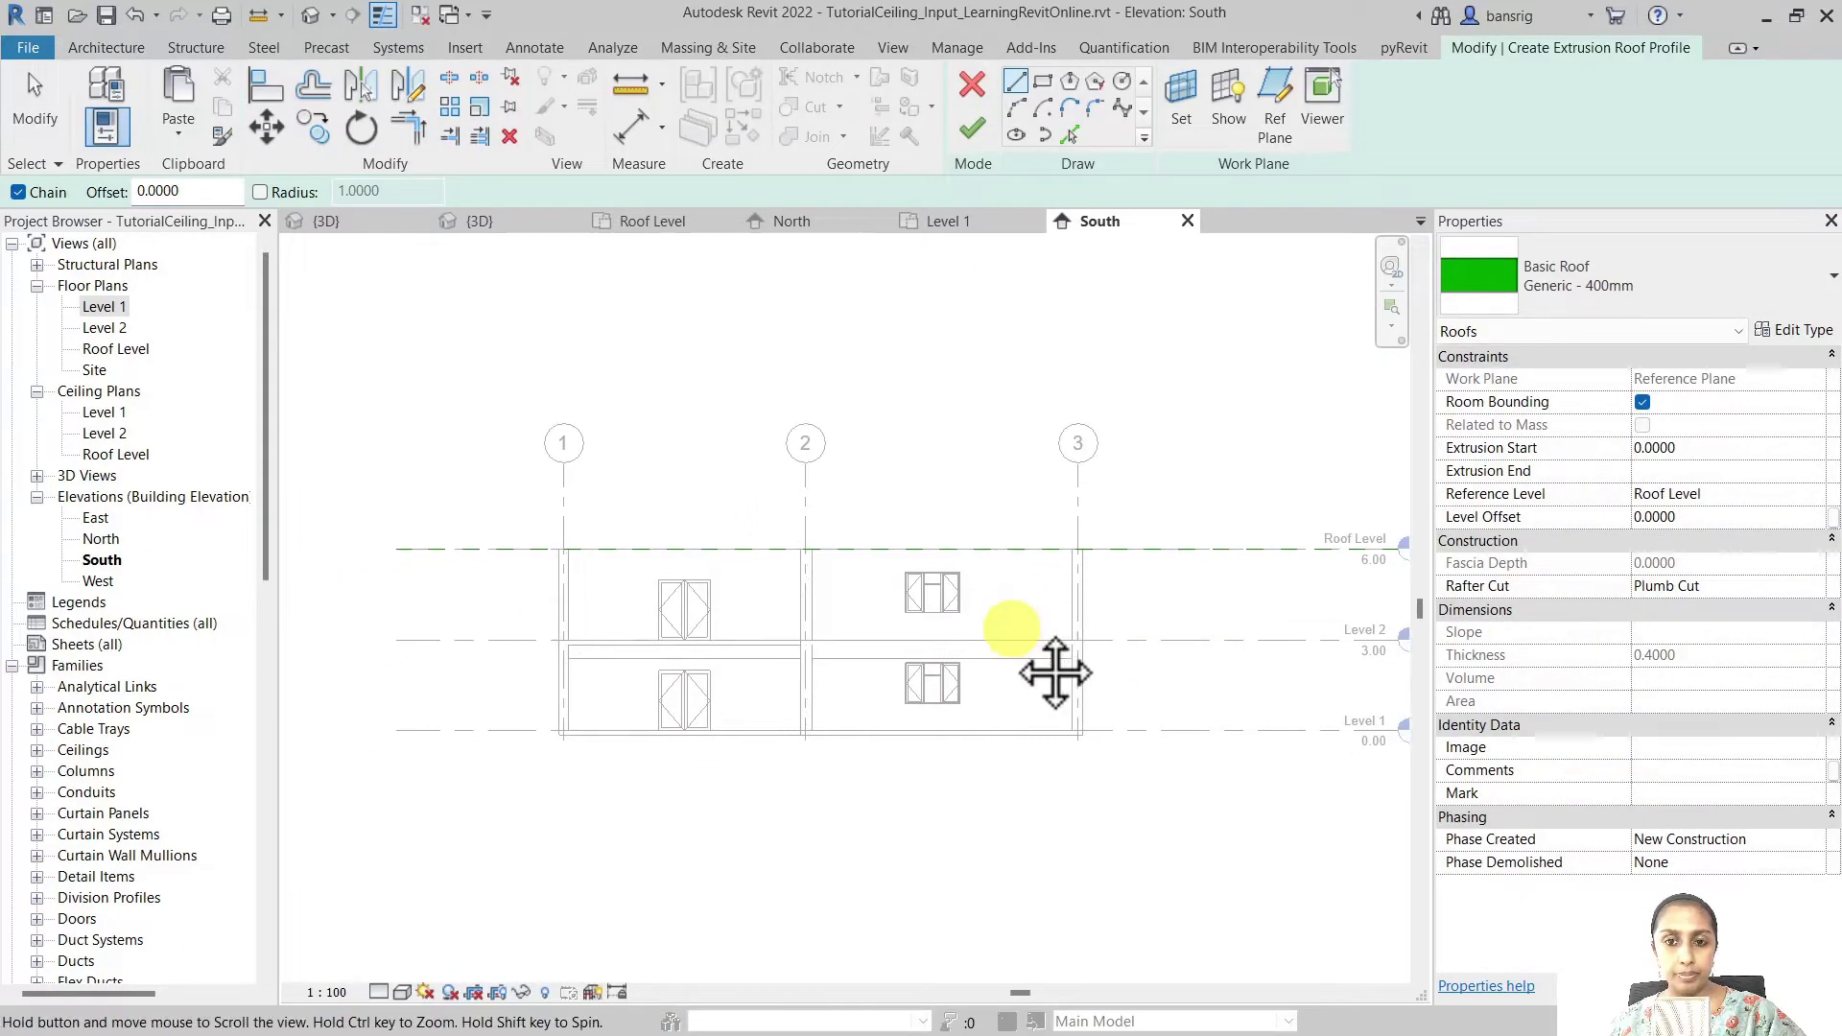
- Sketch the first start-end-radius arc of the roof profile, starting left of grid 1
click(1016, 108)
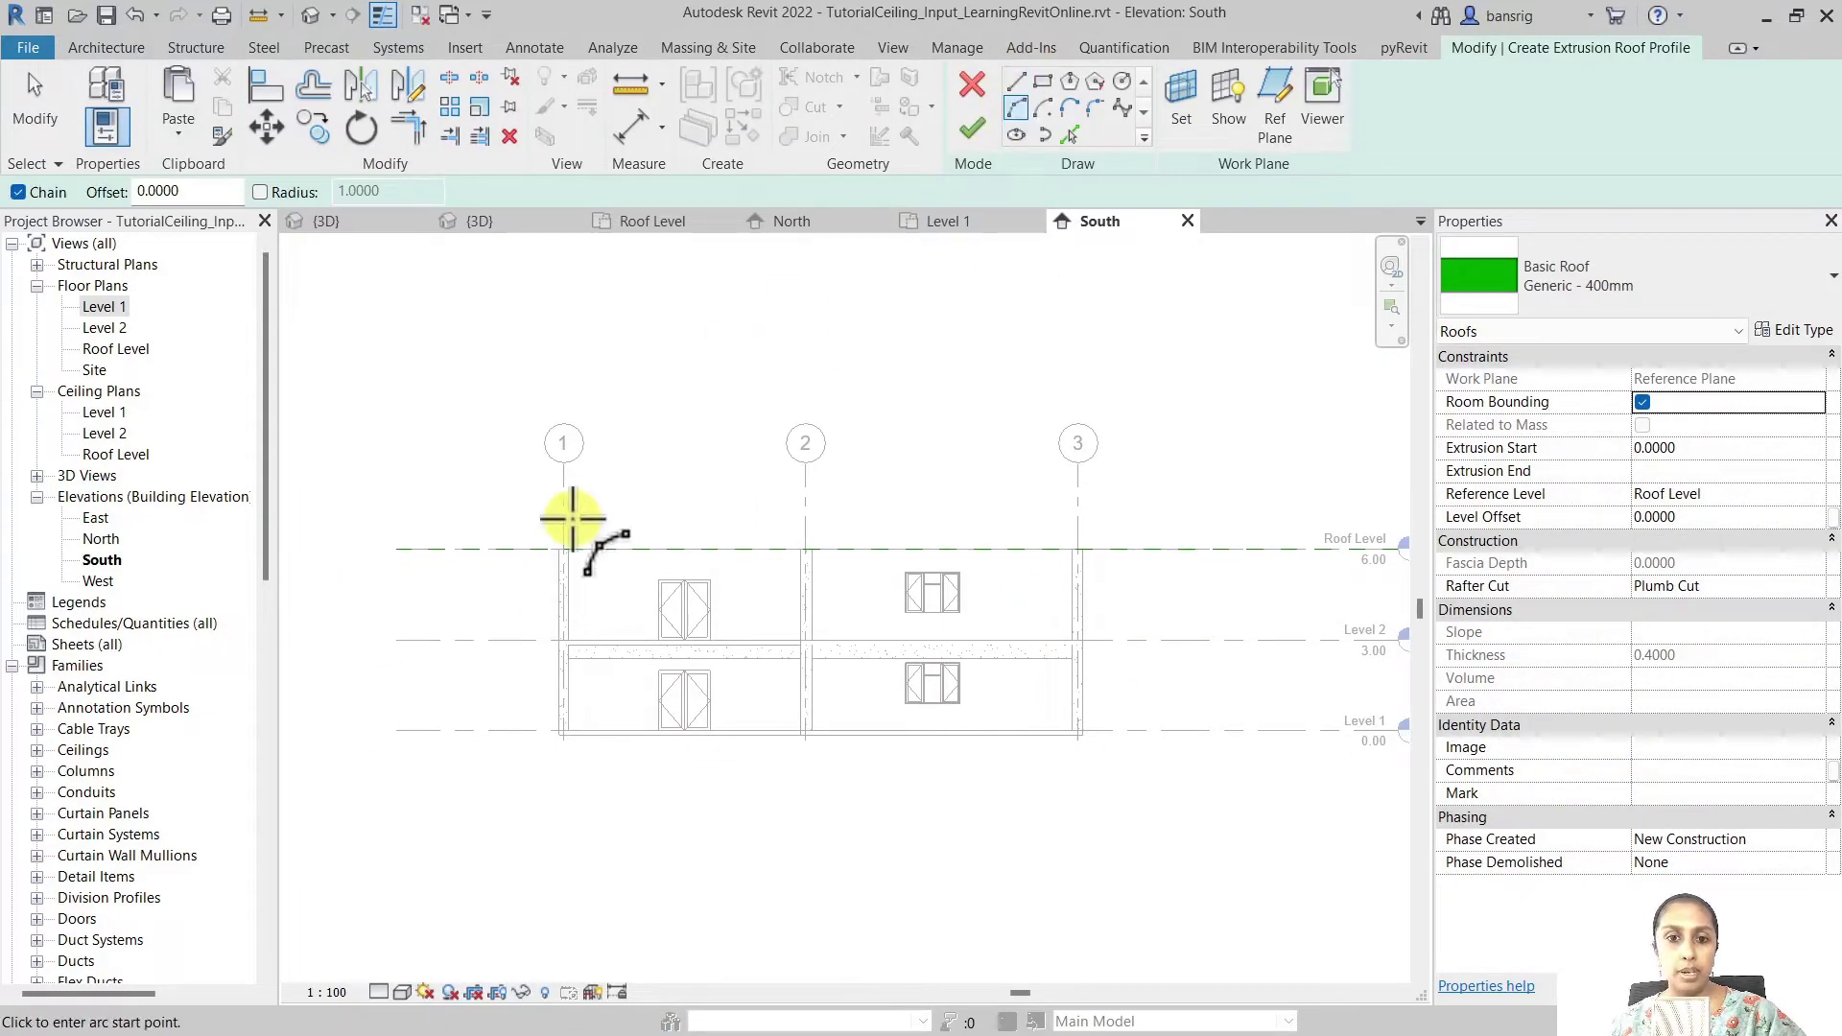
scroll(539, 557, up, 2)
click(441, 641)
click(707, 448)
click(659, 480)
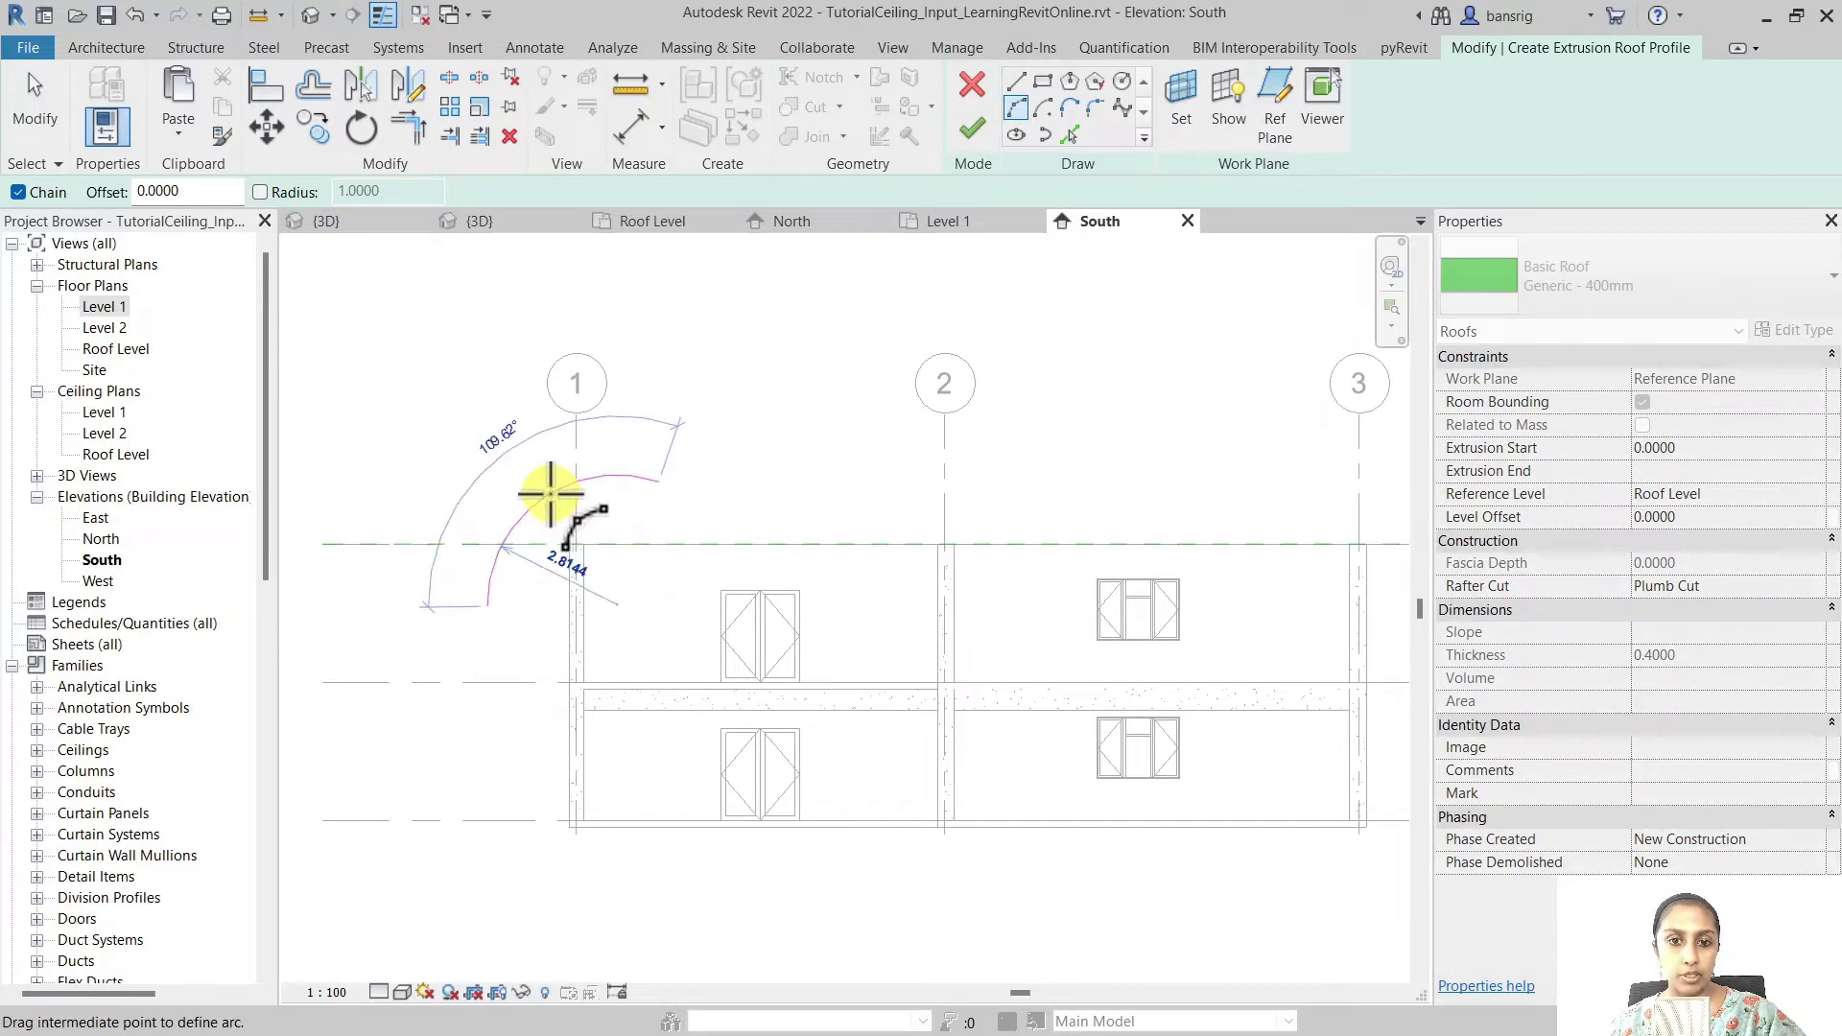
- Chain tangent arcs dipping at grid 2, cresting between grids 2 and 3, ending at Roof Level past grid 3
click(1069, 109)
click(1070, 109)
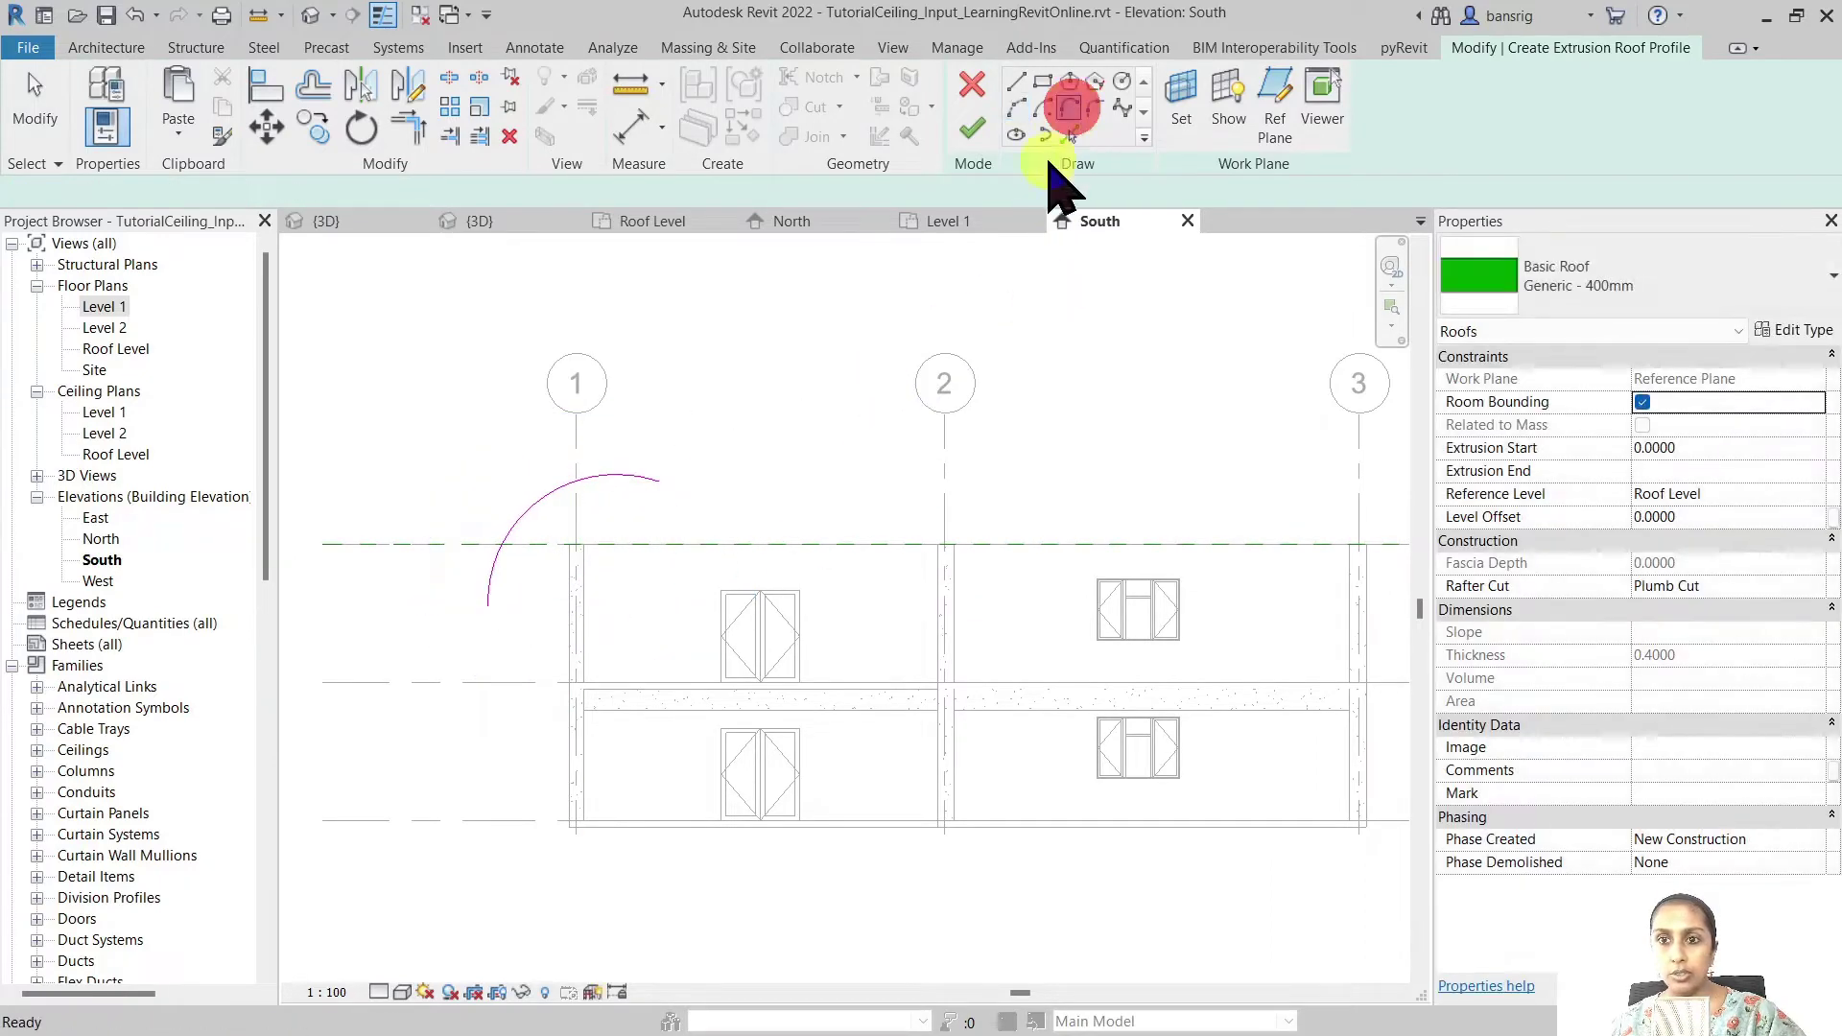
click(659, 481)
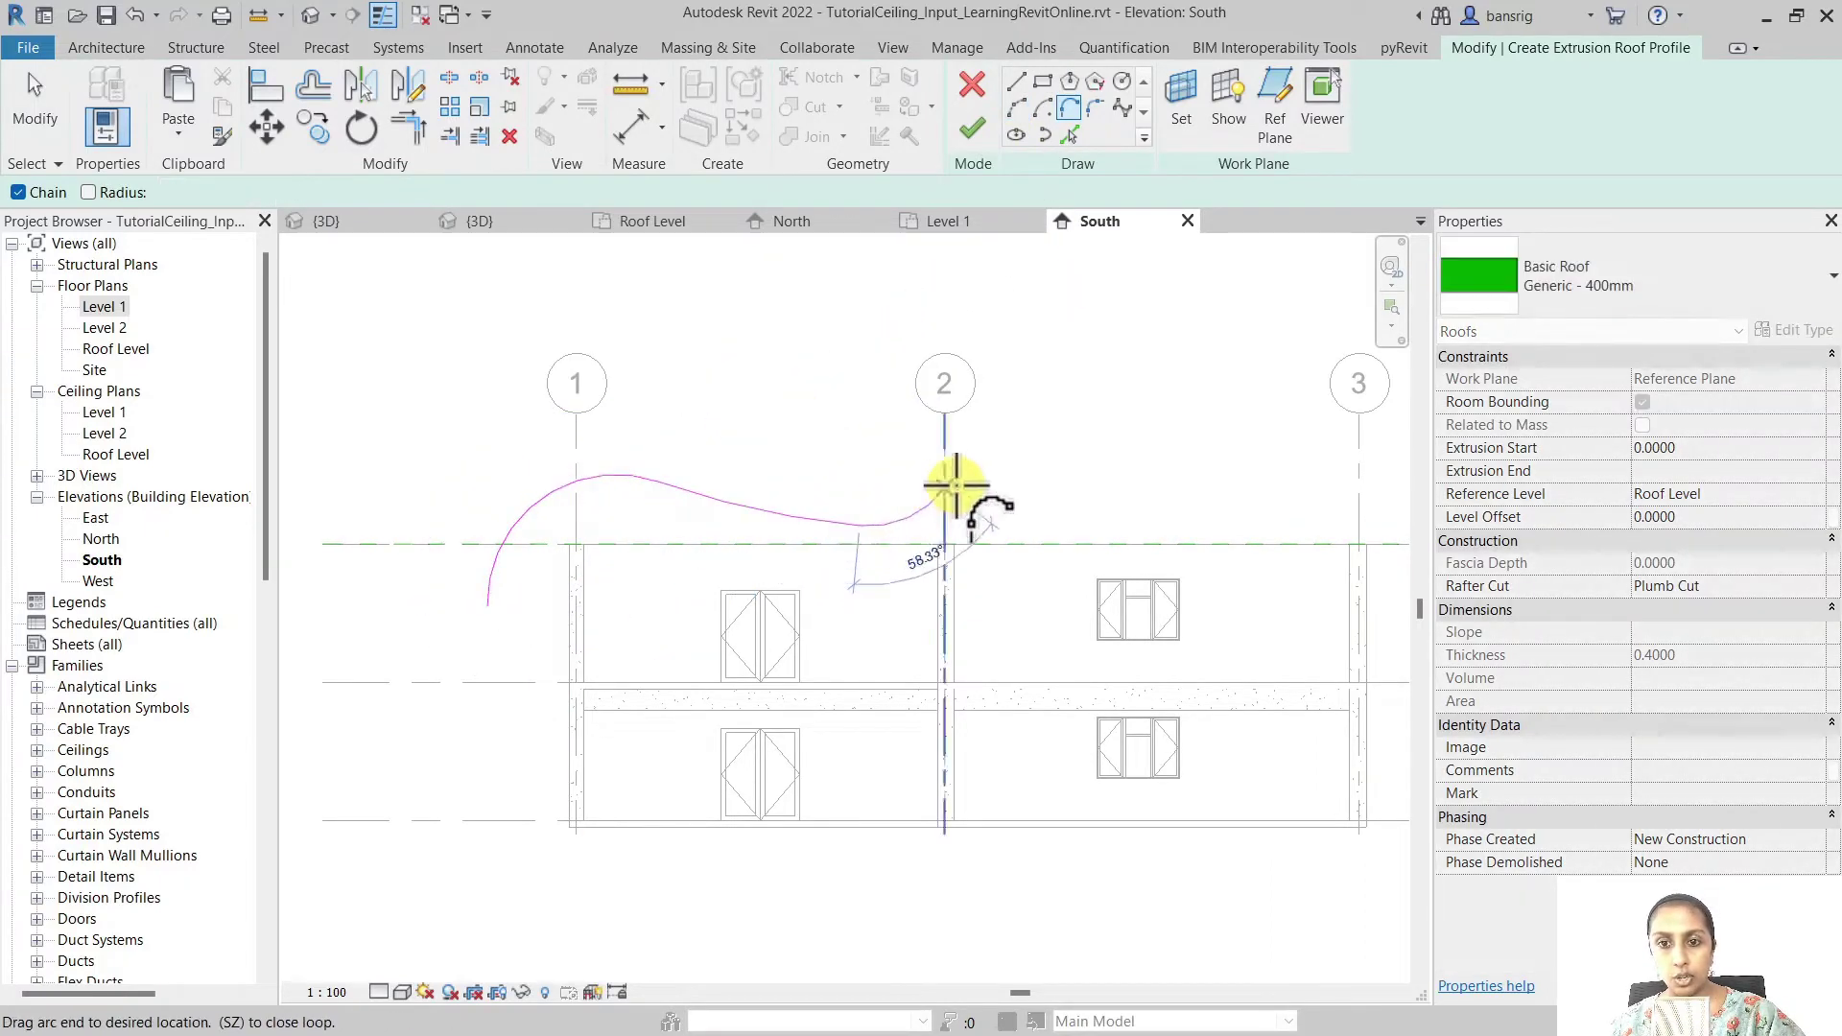
click(1033, 459)
click(1220, 467)
middle_drag(1293, 555, 780, 514)
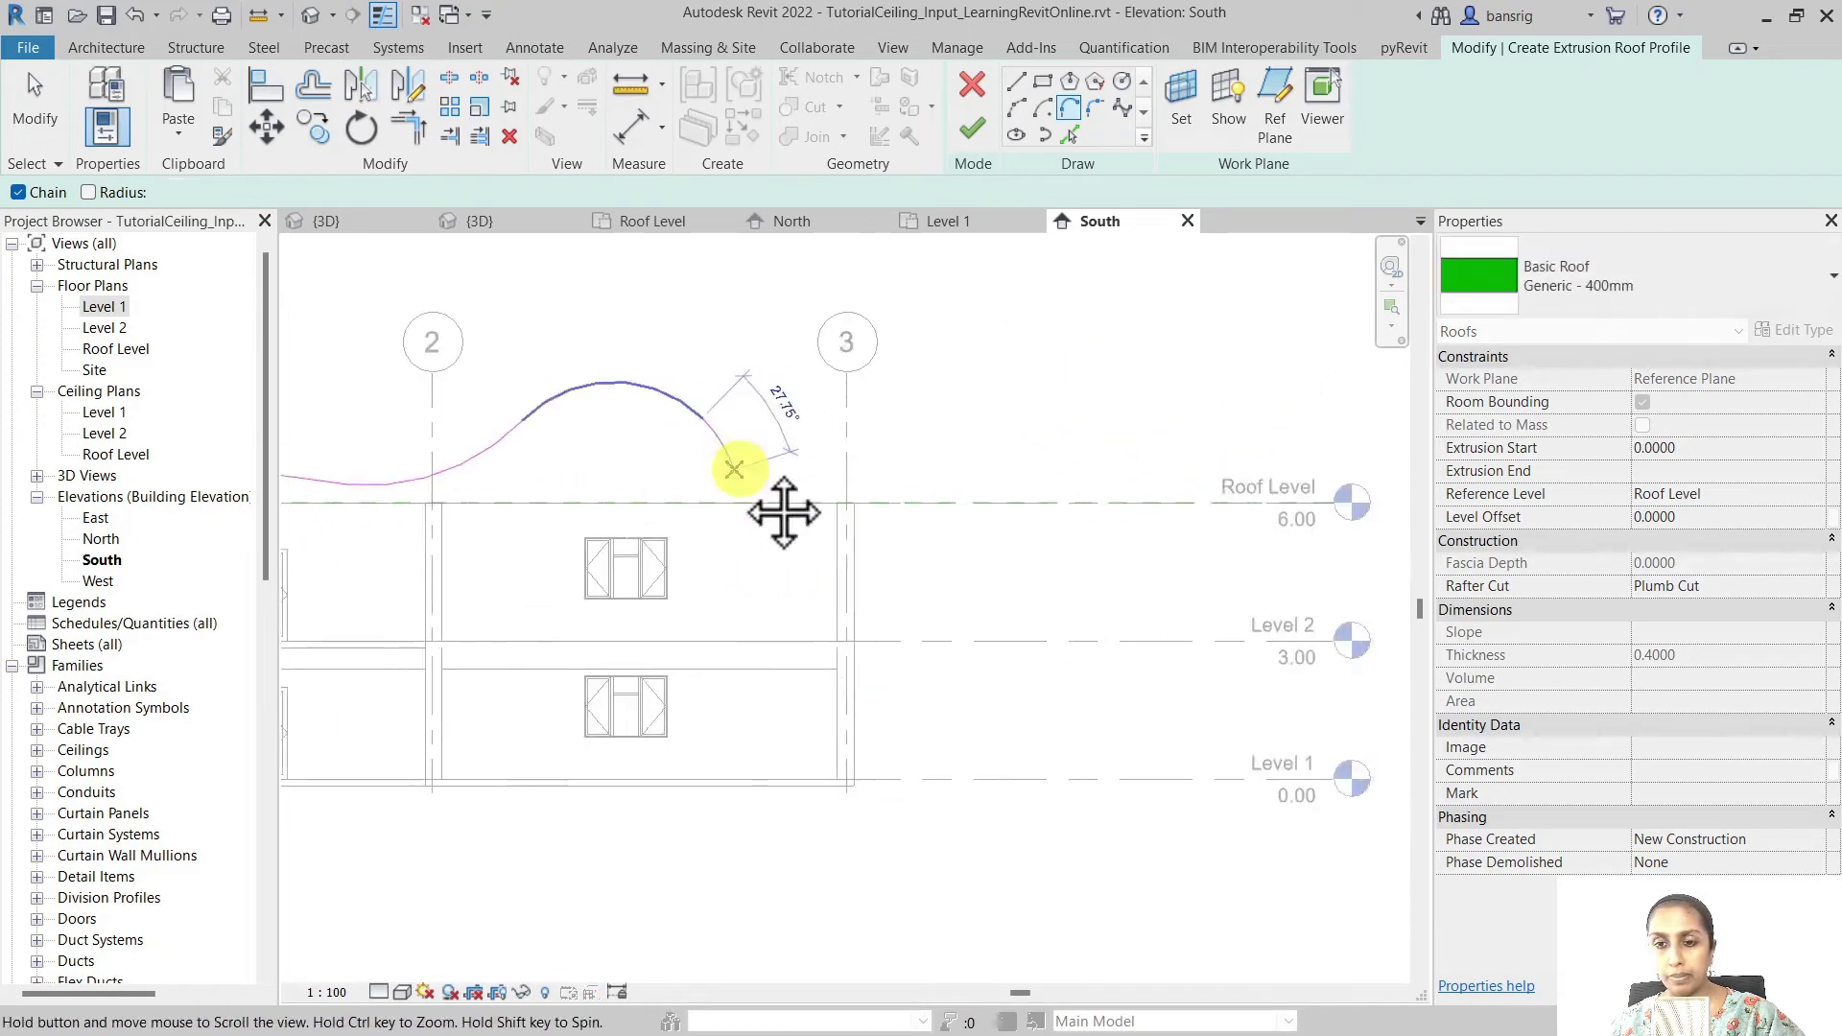
click(945, 505)
key(Escape)
scroll(1222, 596, down, 3)
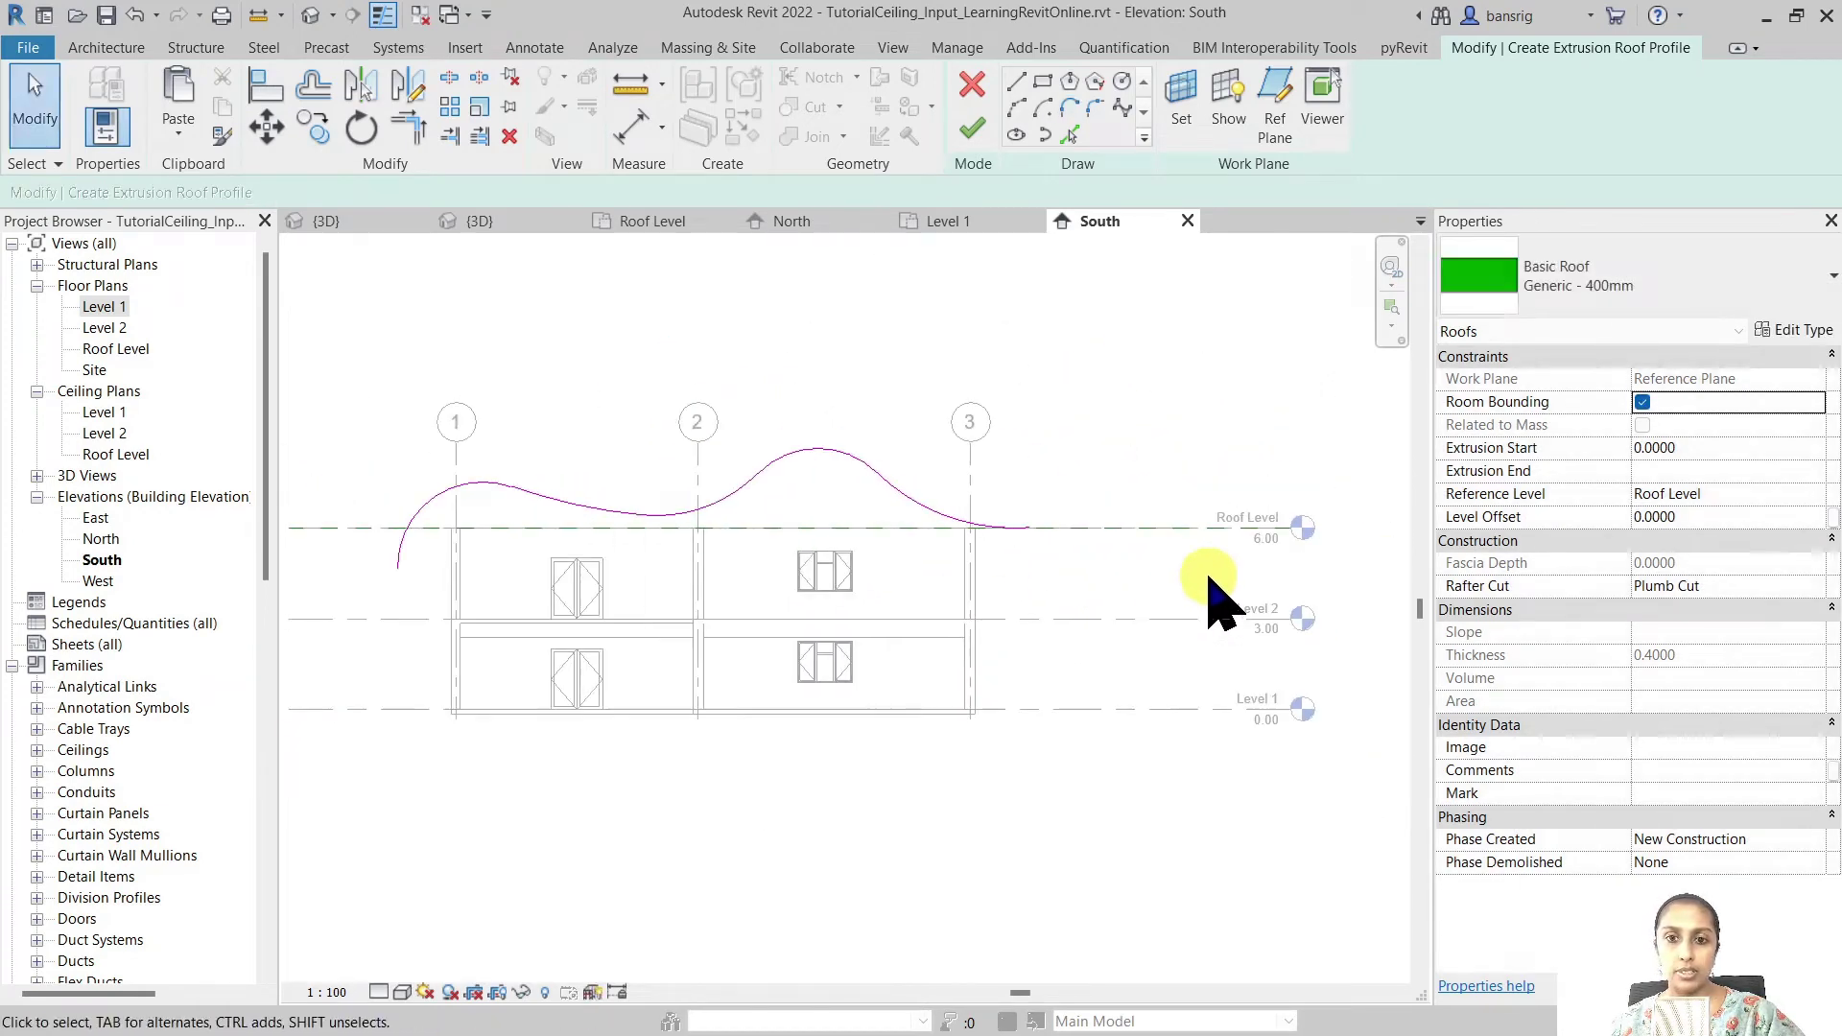
- Check the wavy profile against the house in 3D, then return to the Level 1 plan
click(310, 14)
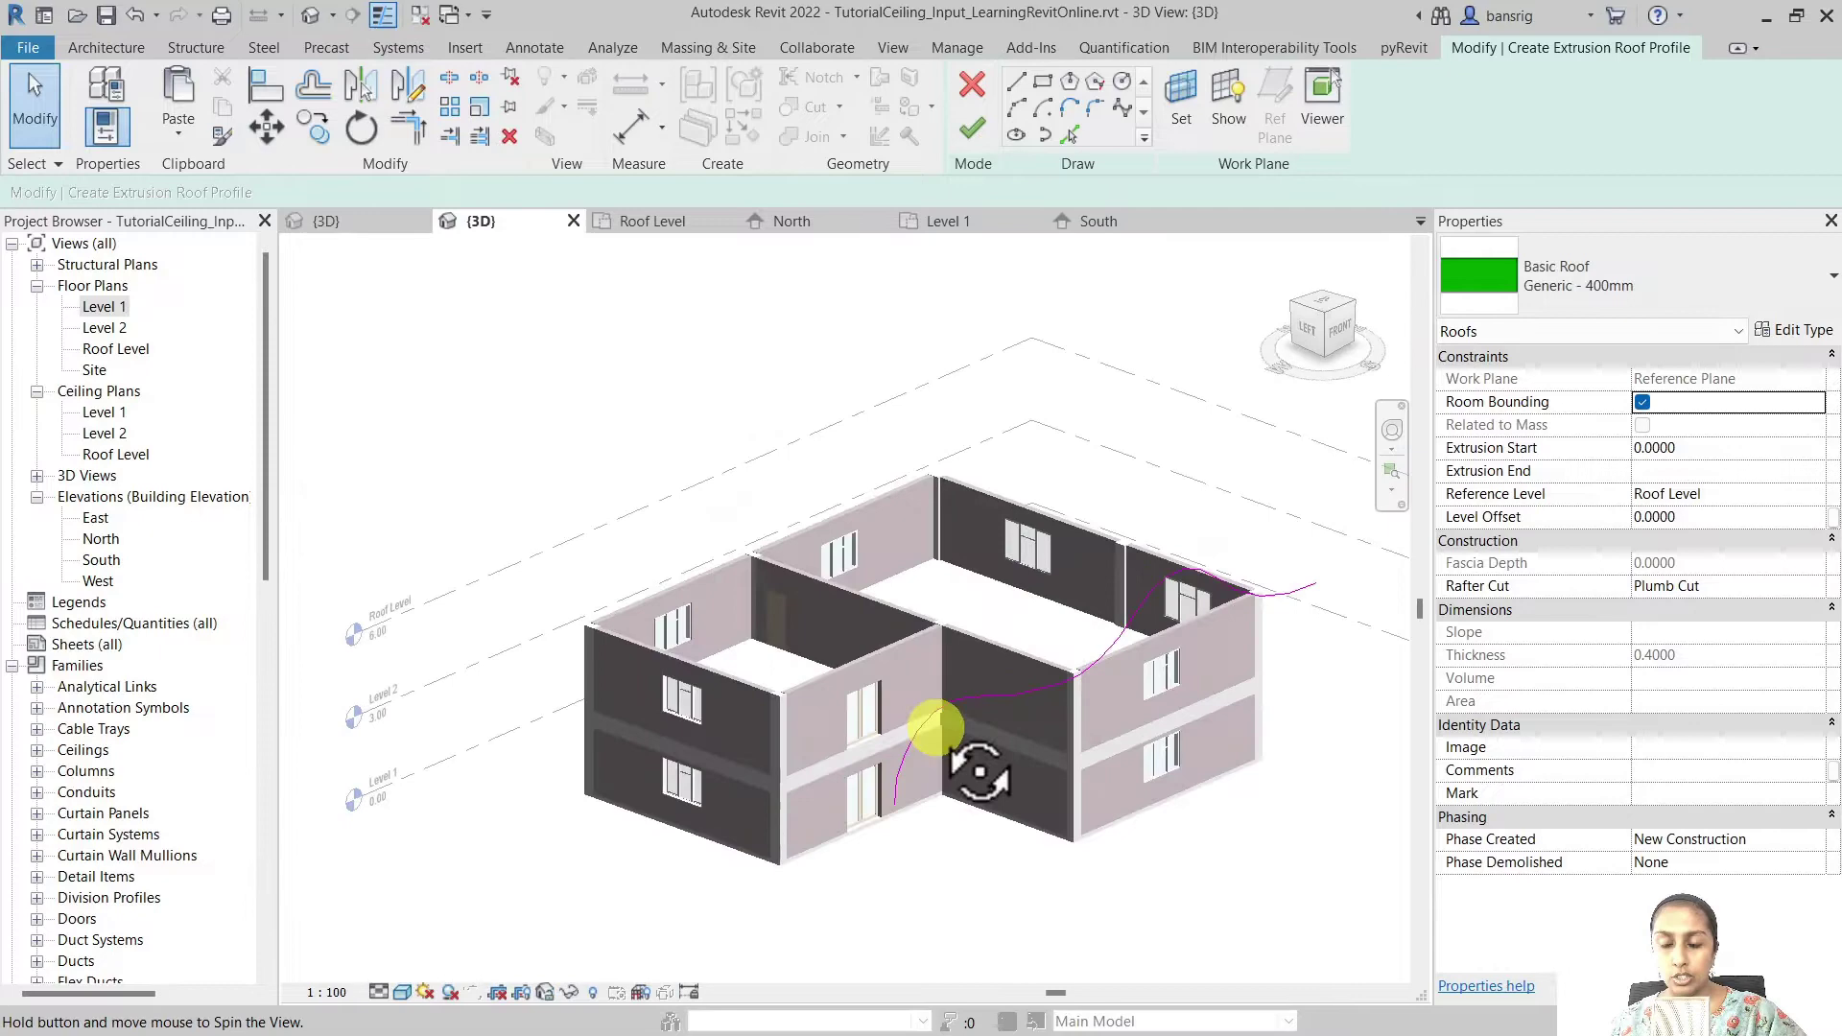
shift+middle_drag(966, 765, 999, 617)
double_click(106, 307)
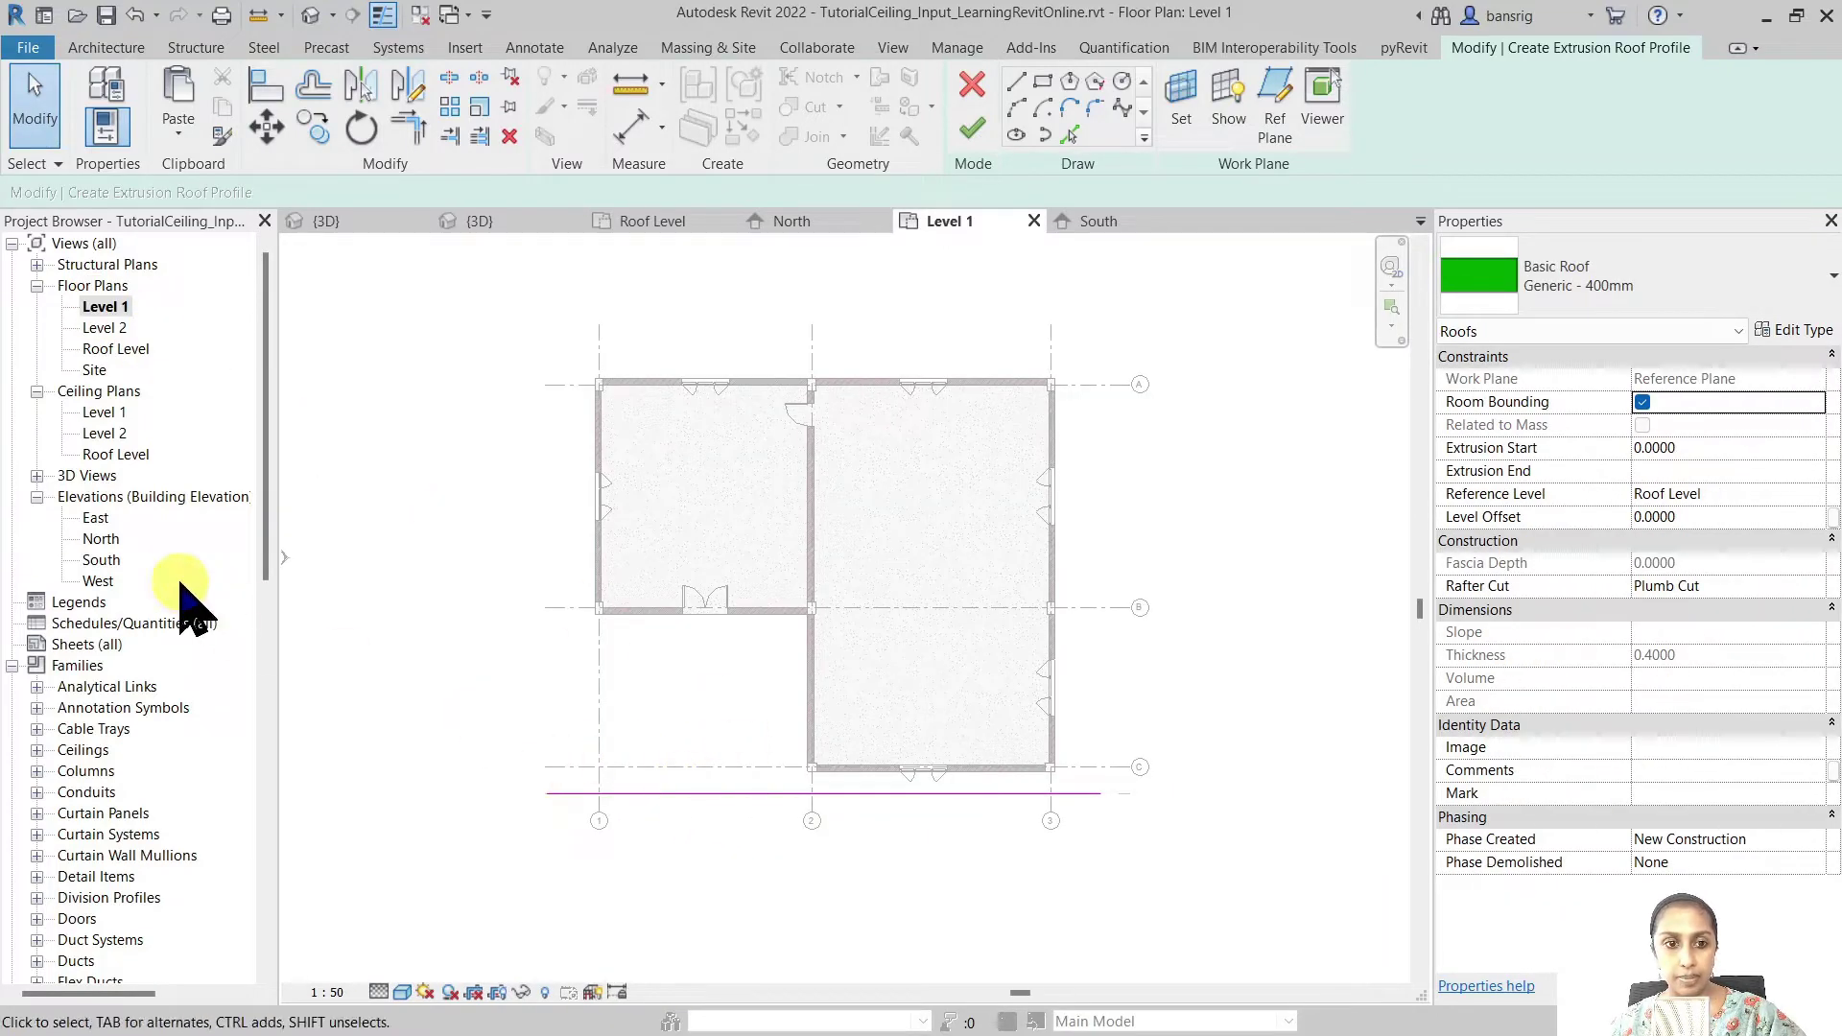
- In the South elevation, set the roof type to Basic Roof: Concrete Roof 150mm
double_click(102, 559)
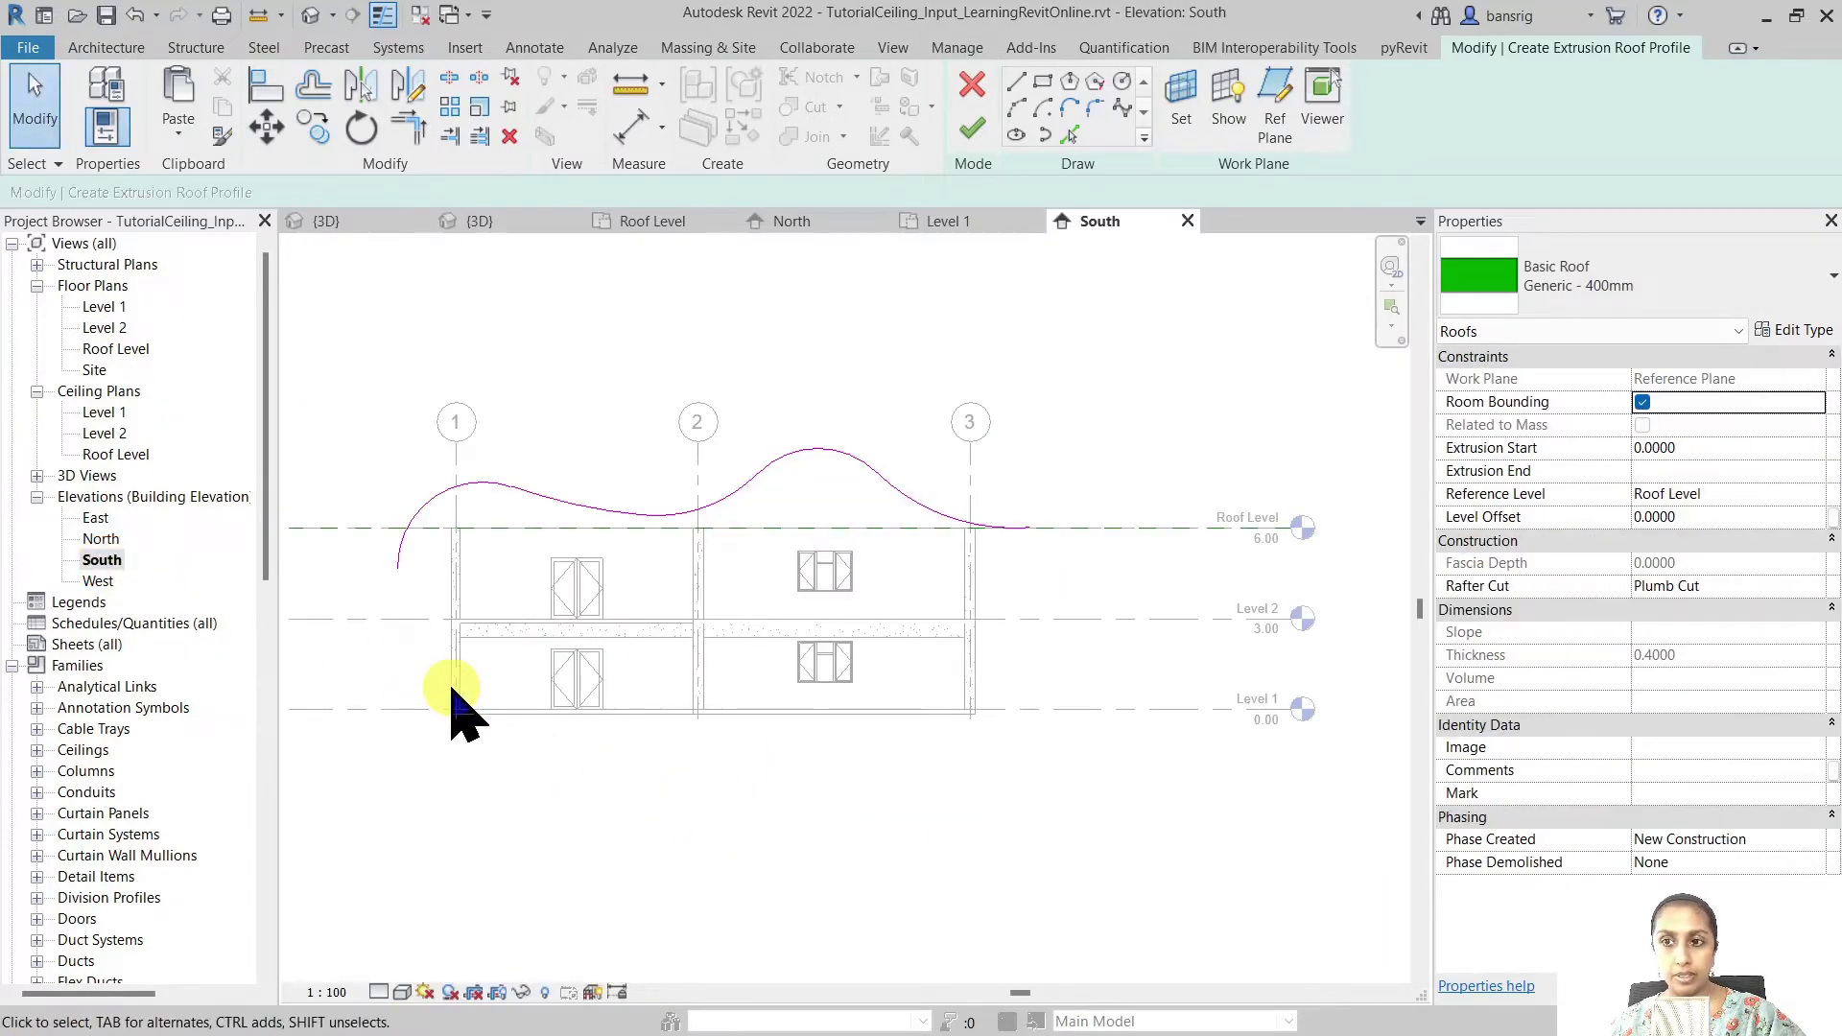
click(1604, 273)
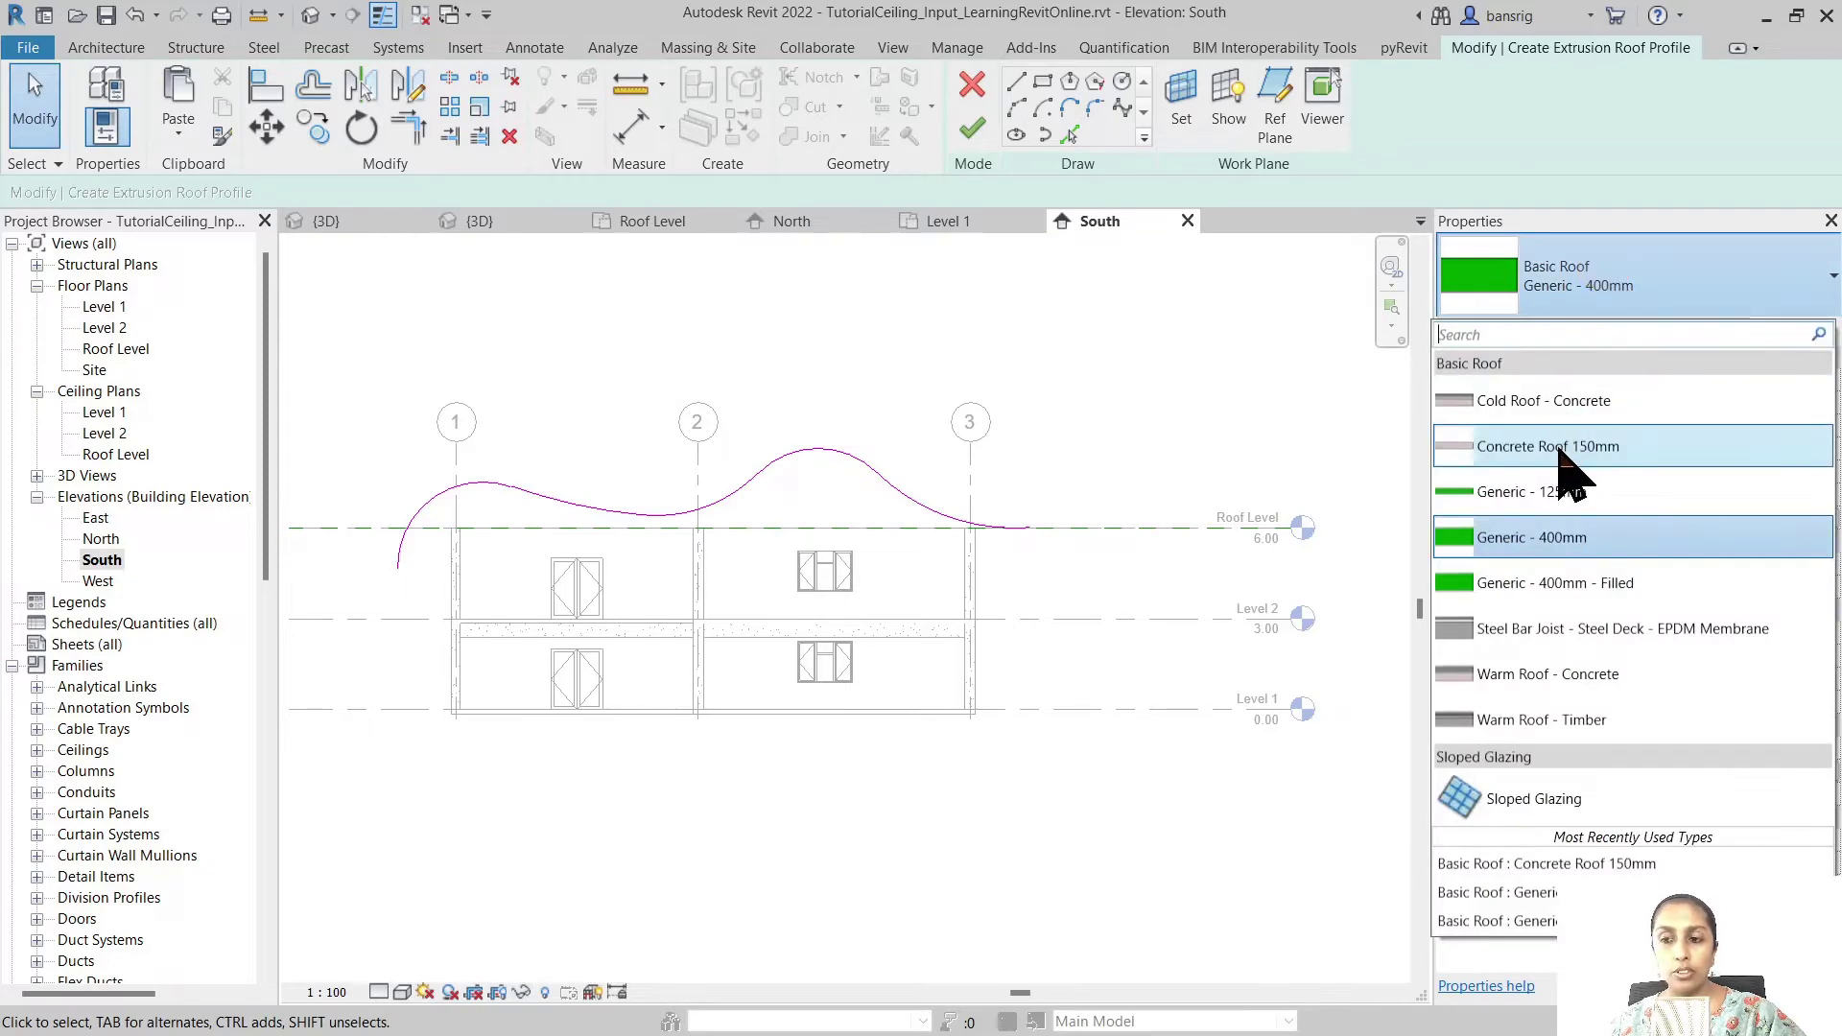
click(1564, 448)
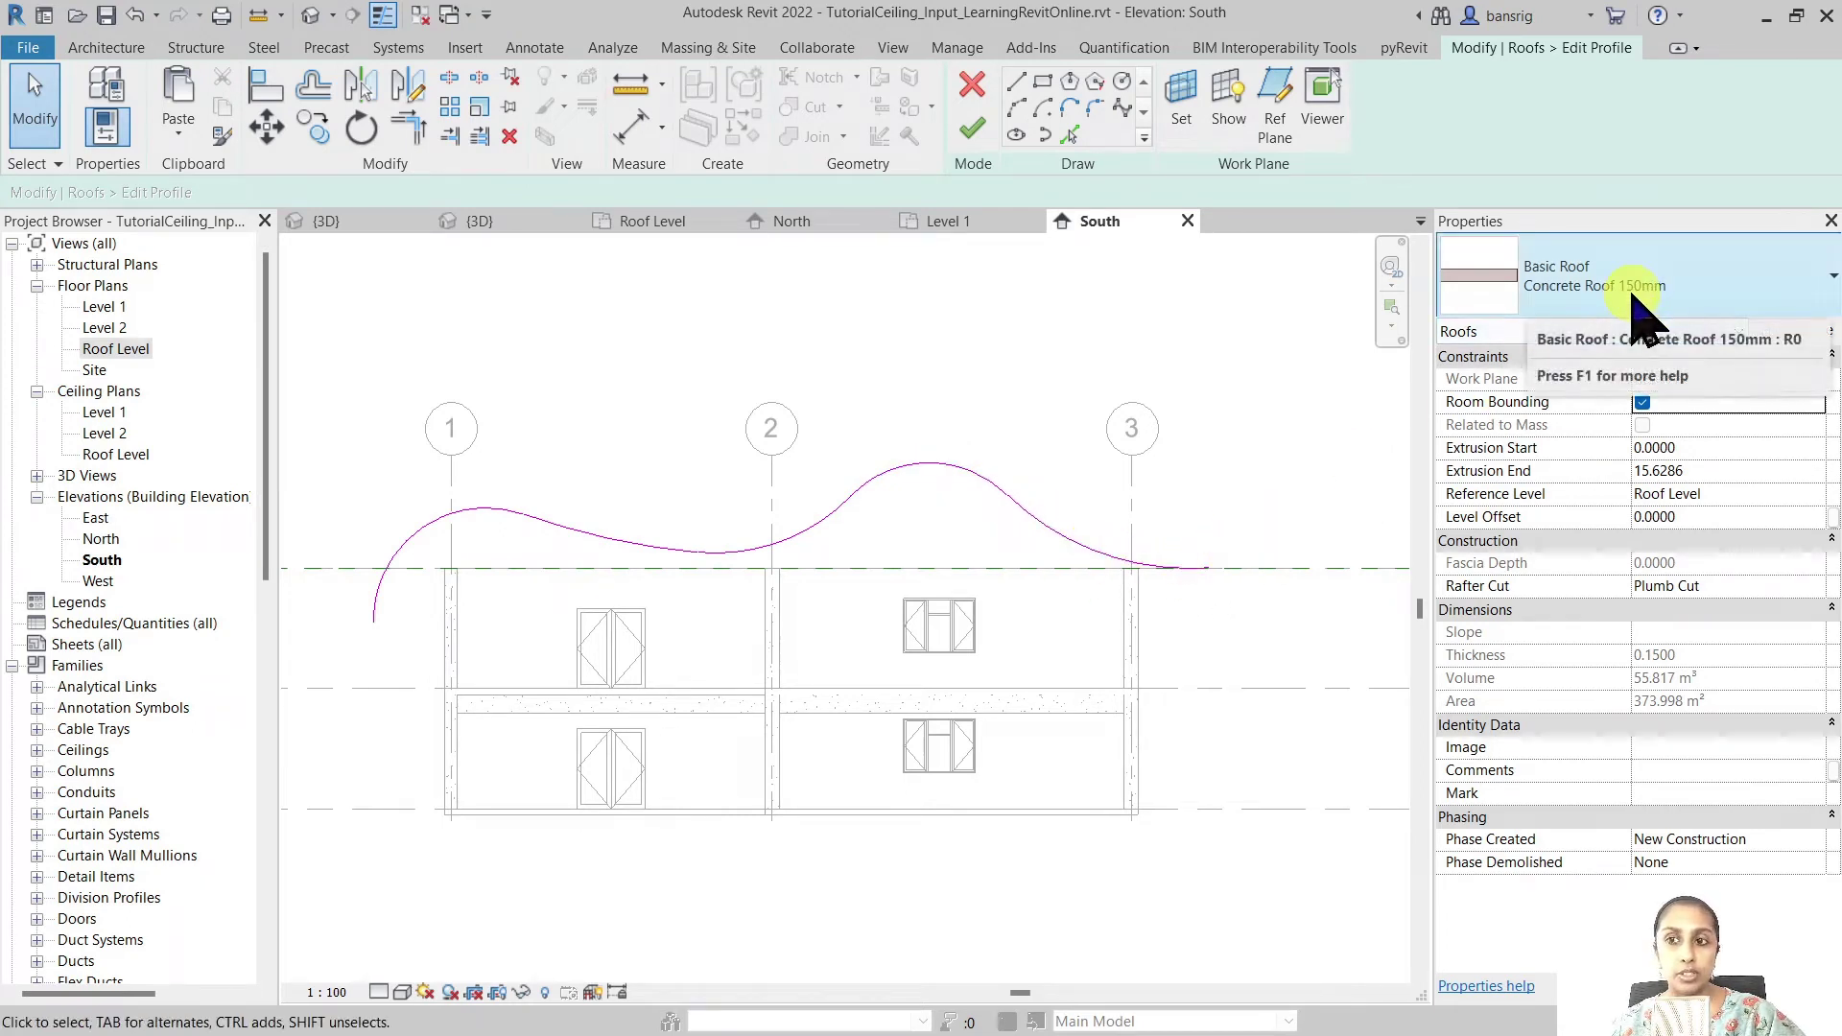
- Finish the roof sketch, orbit the roof from front and back in 3D, then go to Roof Level
click(972, 134)
click(954, 374)
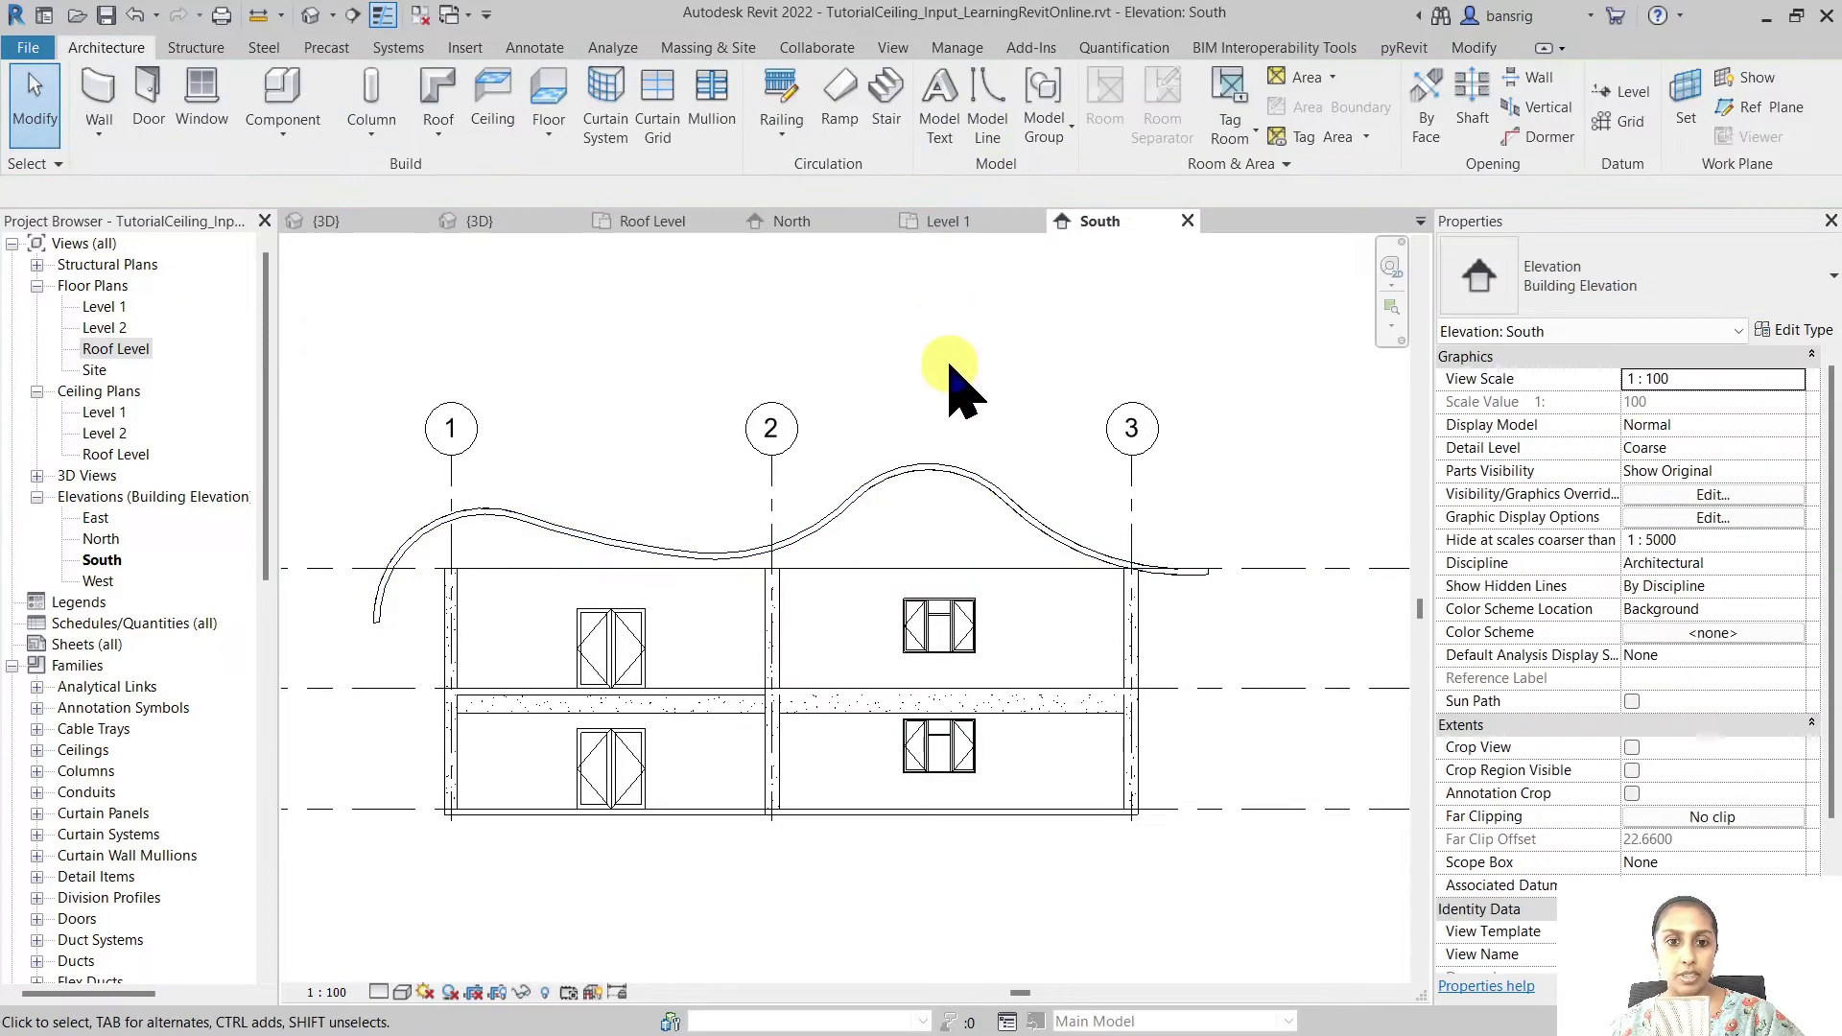
click(310, 15)
shift+middle_drag(616, 872, 1276, 902)
shift+middle_drag(740, 855, 1119, 873)
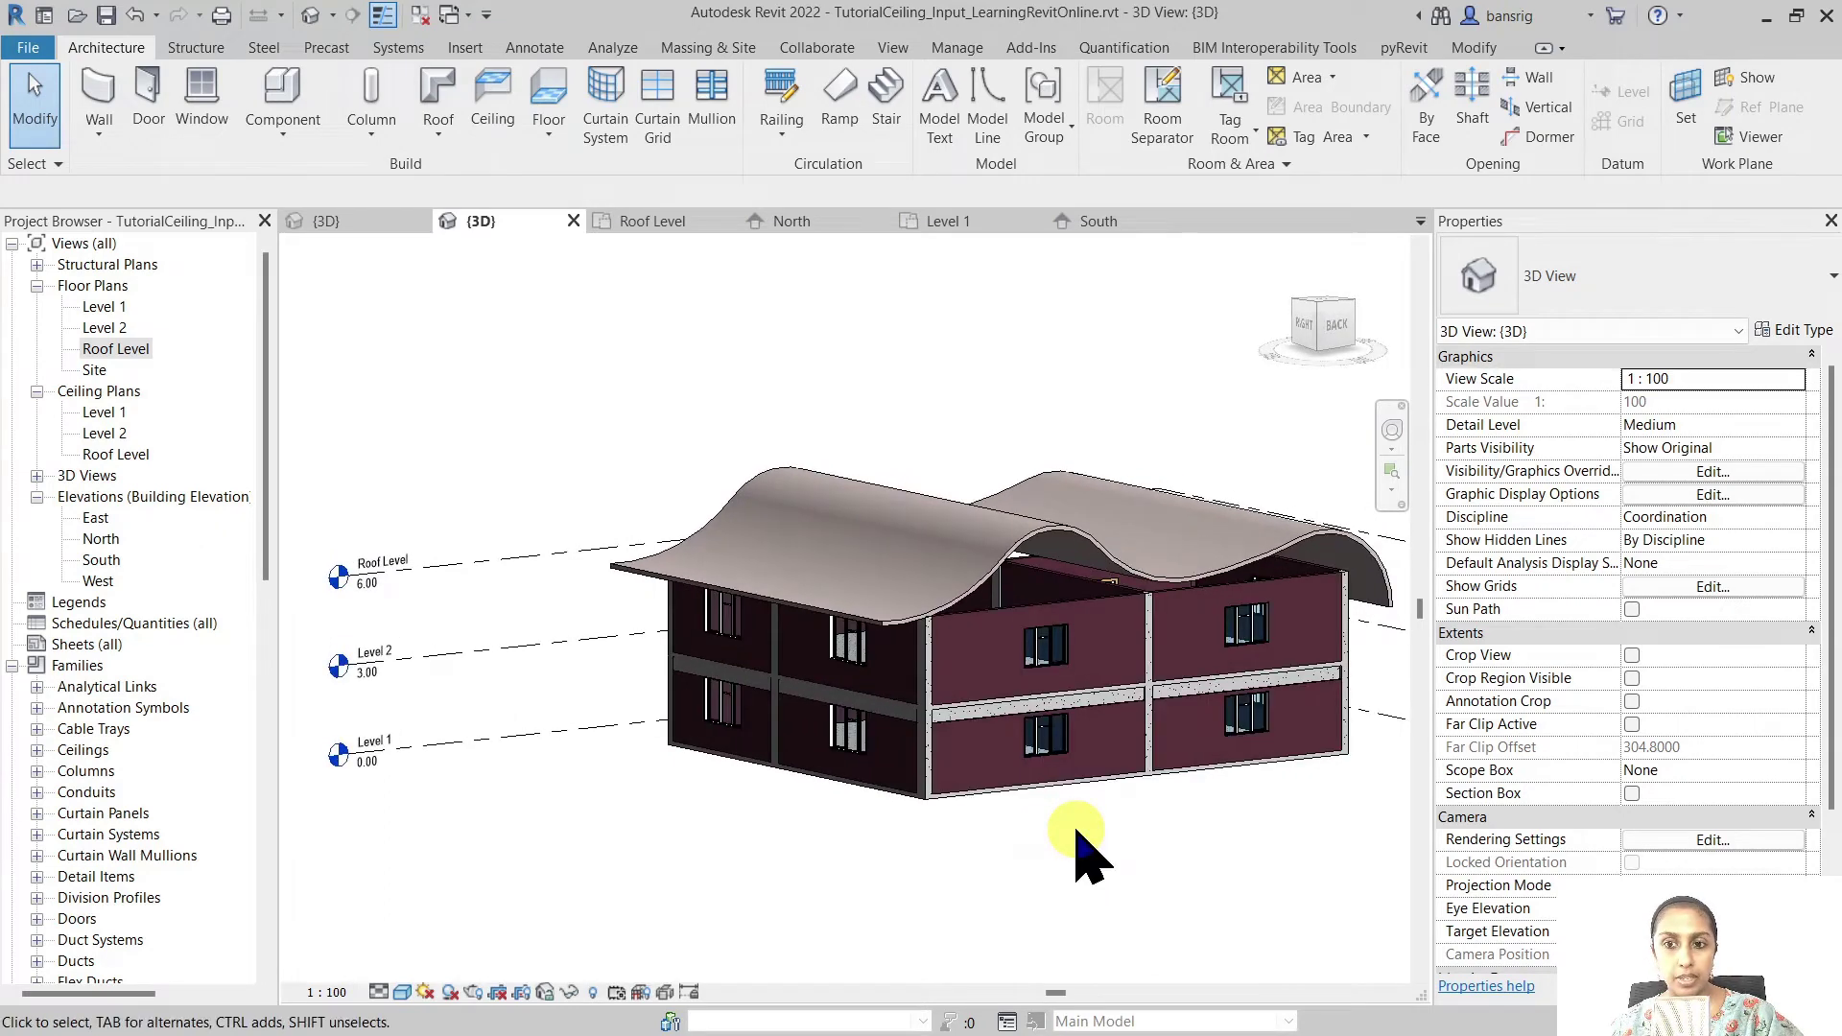
double_click(115, 349)
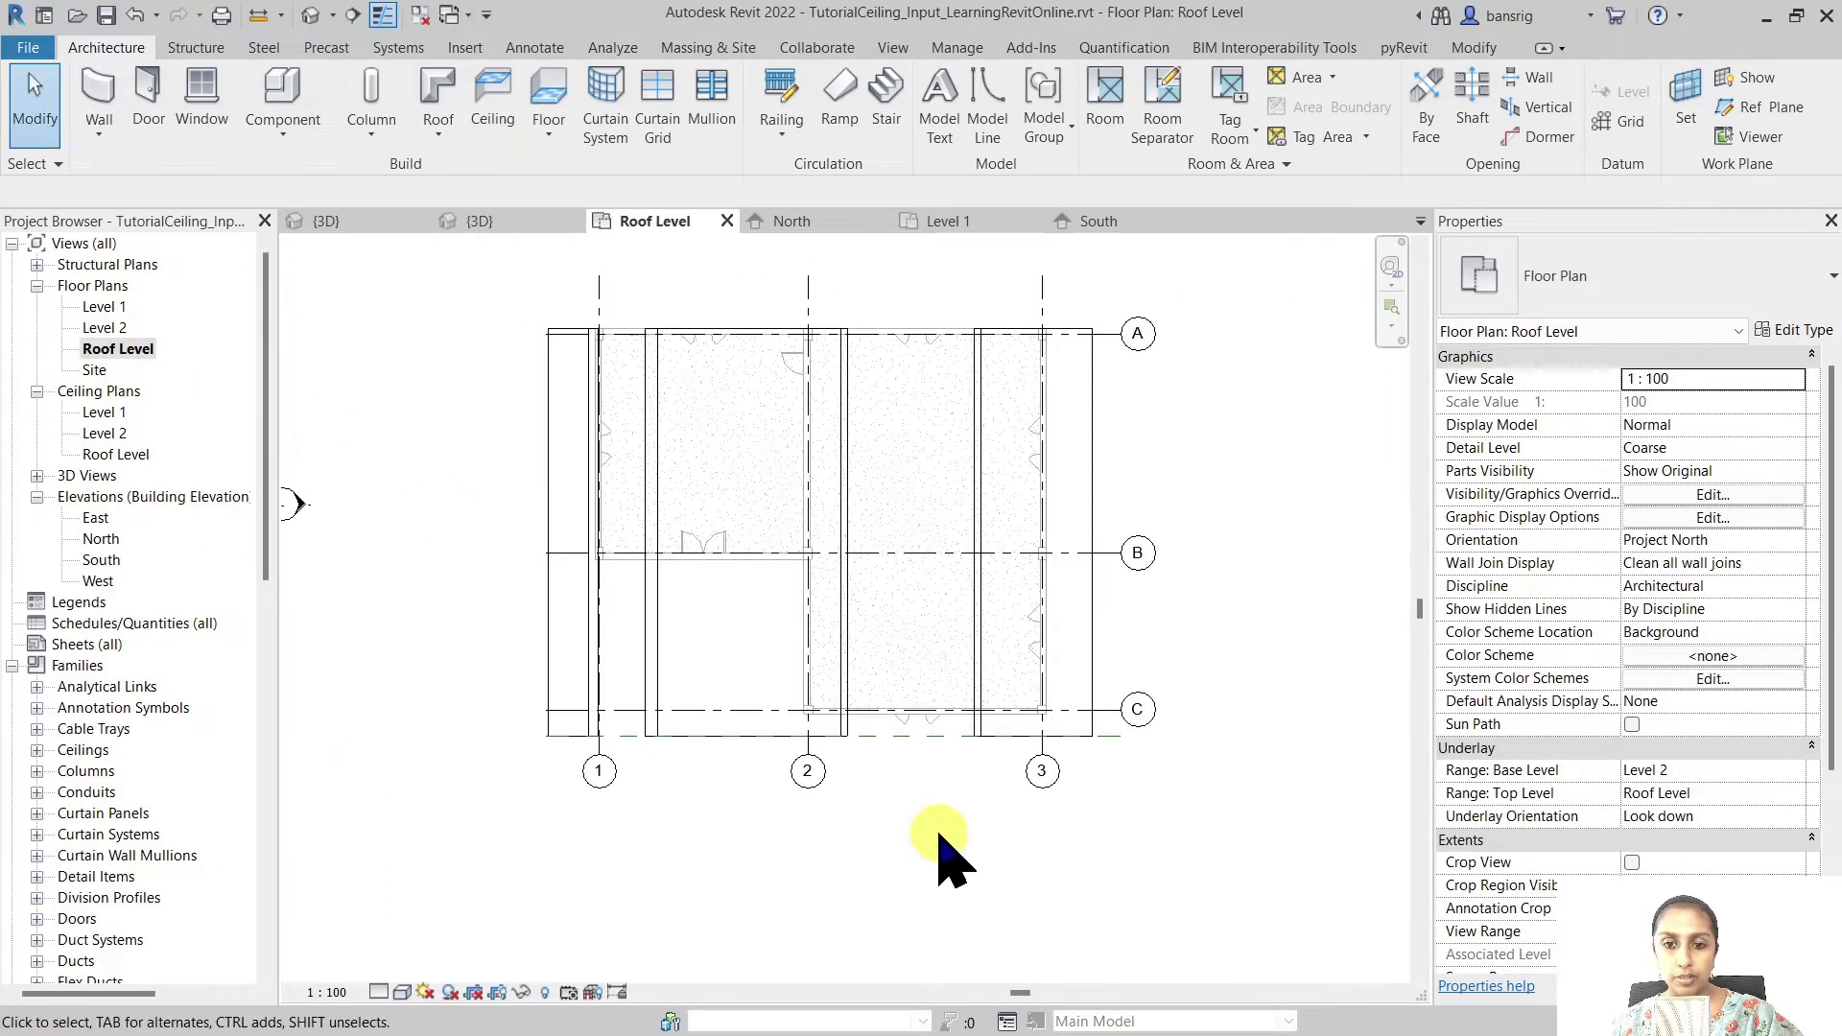
- Drag the roof's top and bottom edges out past grids A and C
scroll(941, 752, up, 2)
click(991, 664)
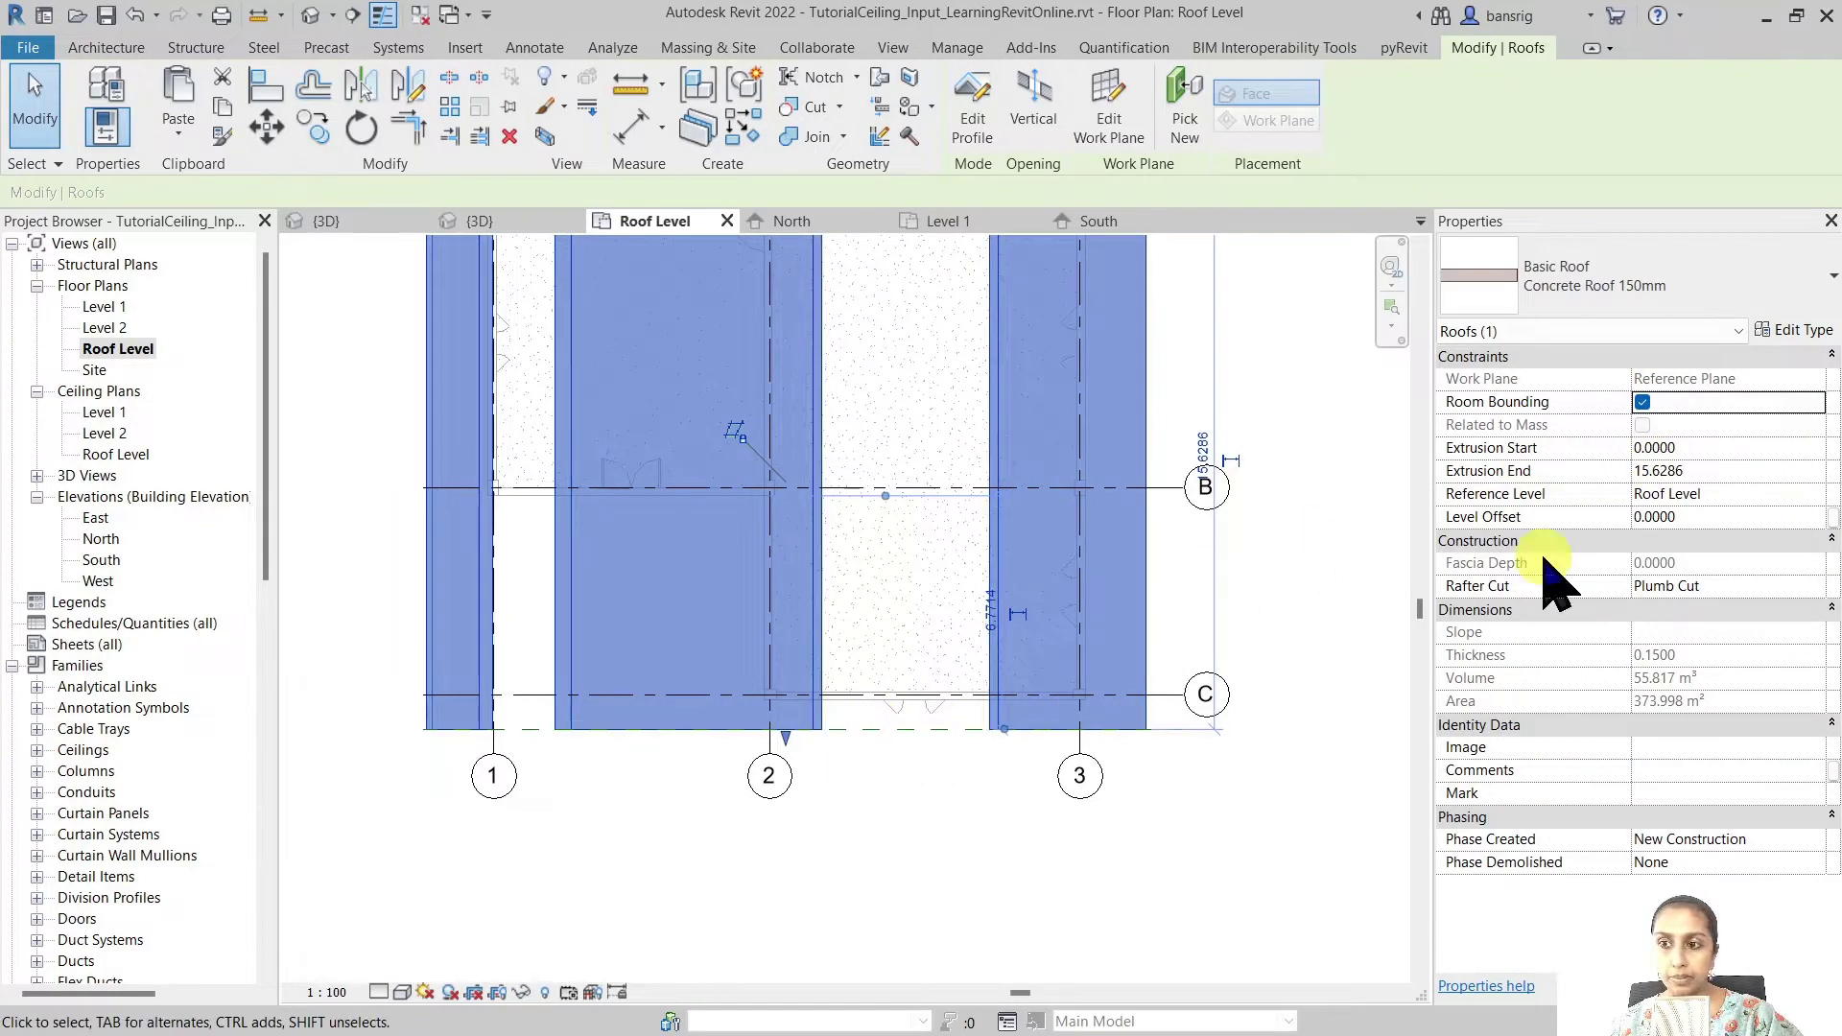
scroll(782, 670, down, 1)
scroll(782, 670, down, 1)
middle_drag(782, 670, 782, 750)
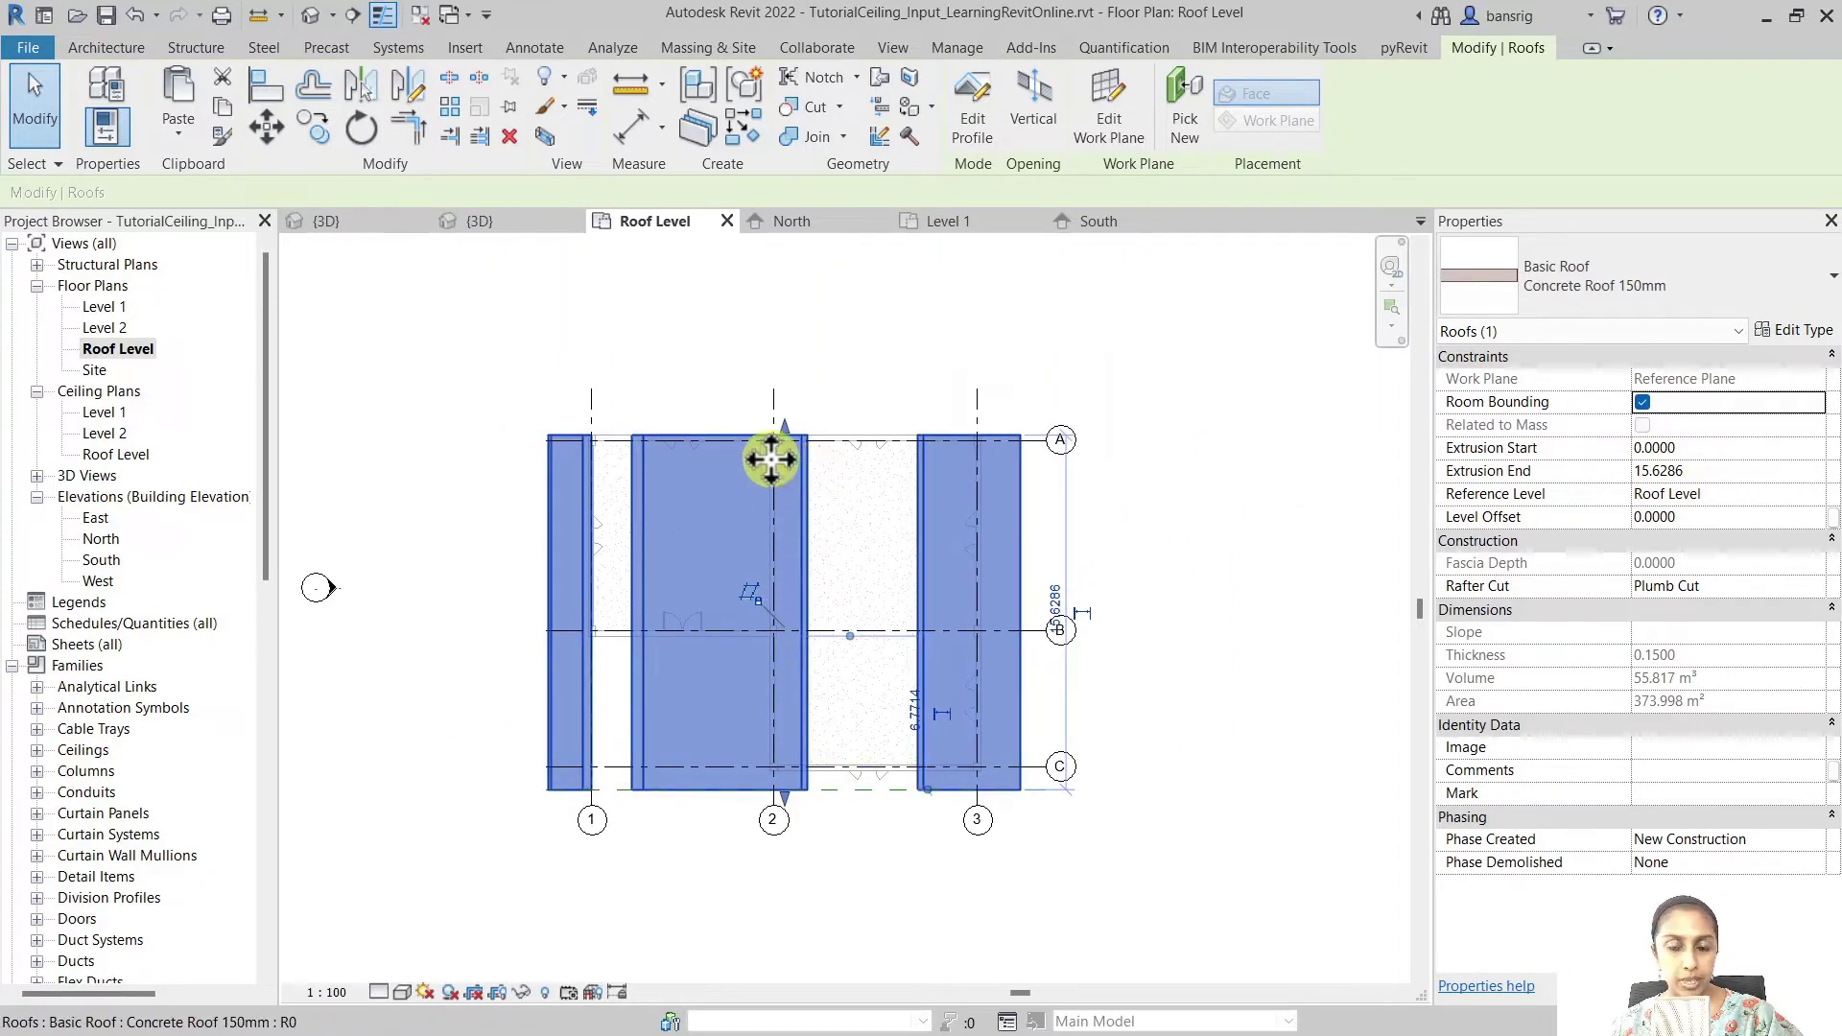
drag(785, 427, 790, 388)
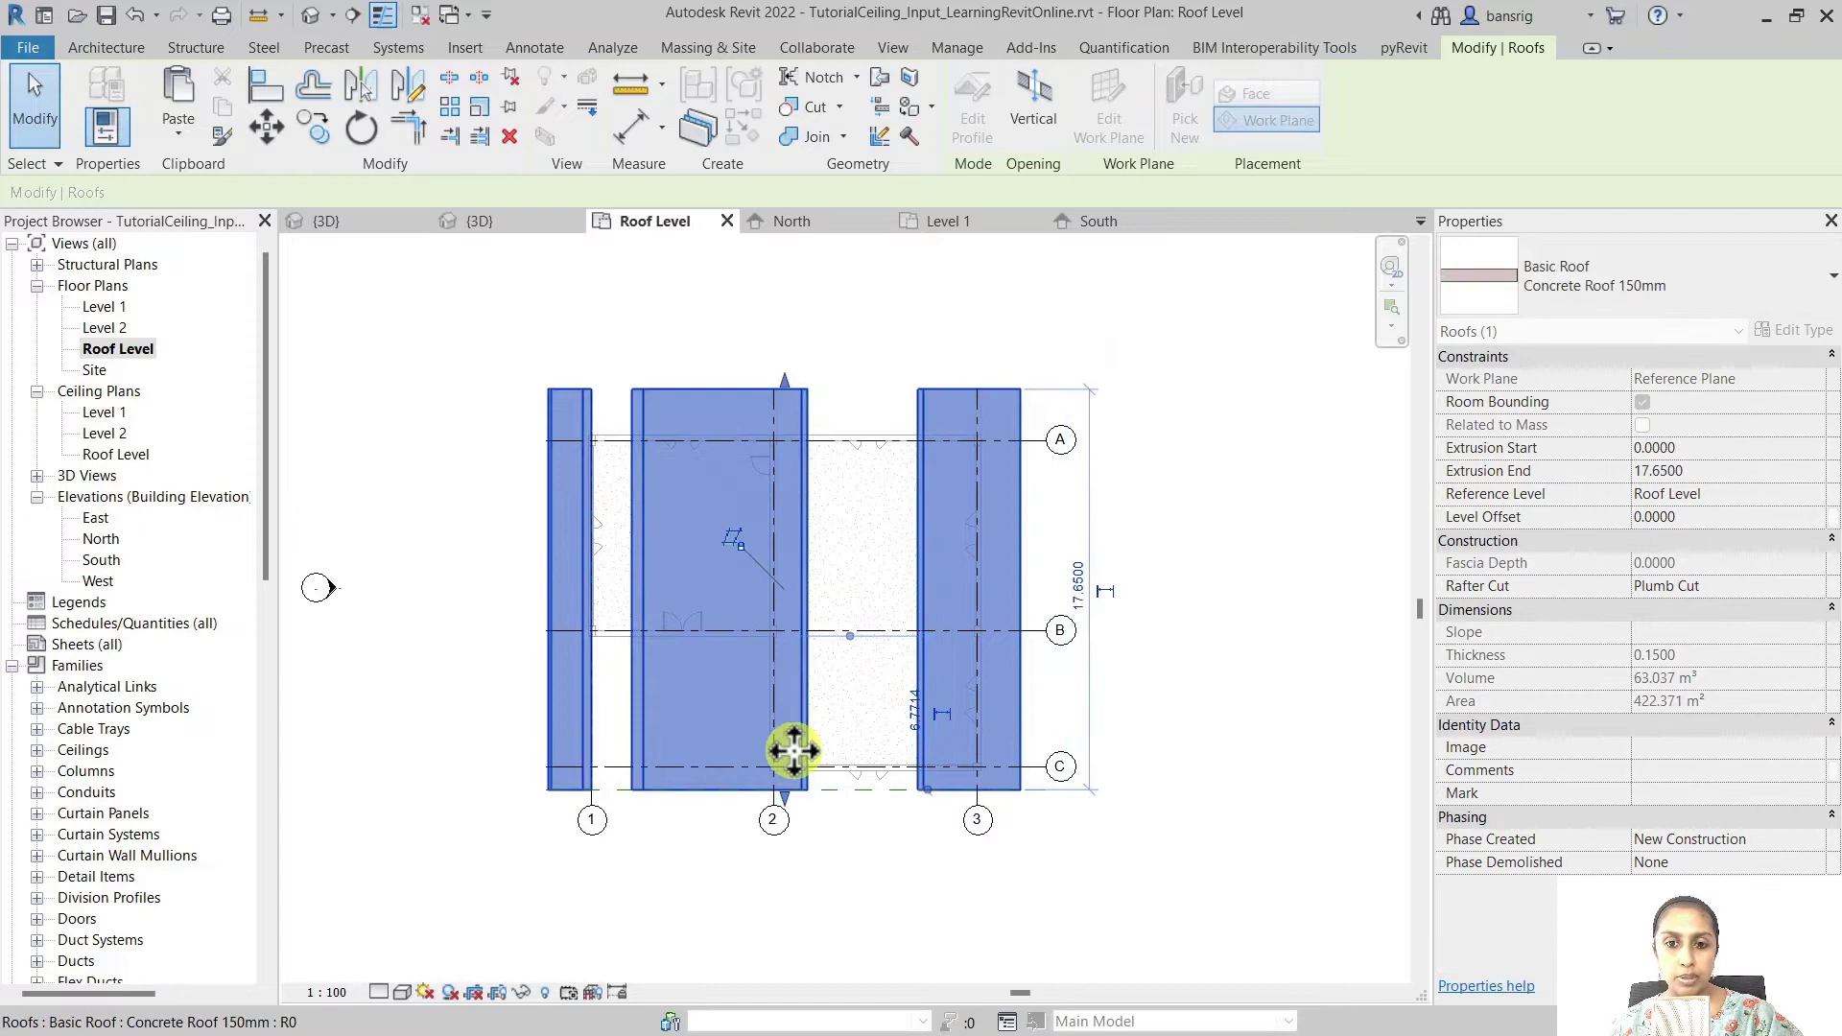
drag(785, 798, 691, 844)
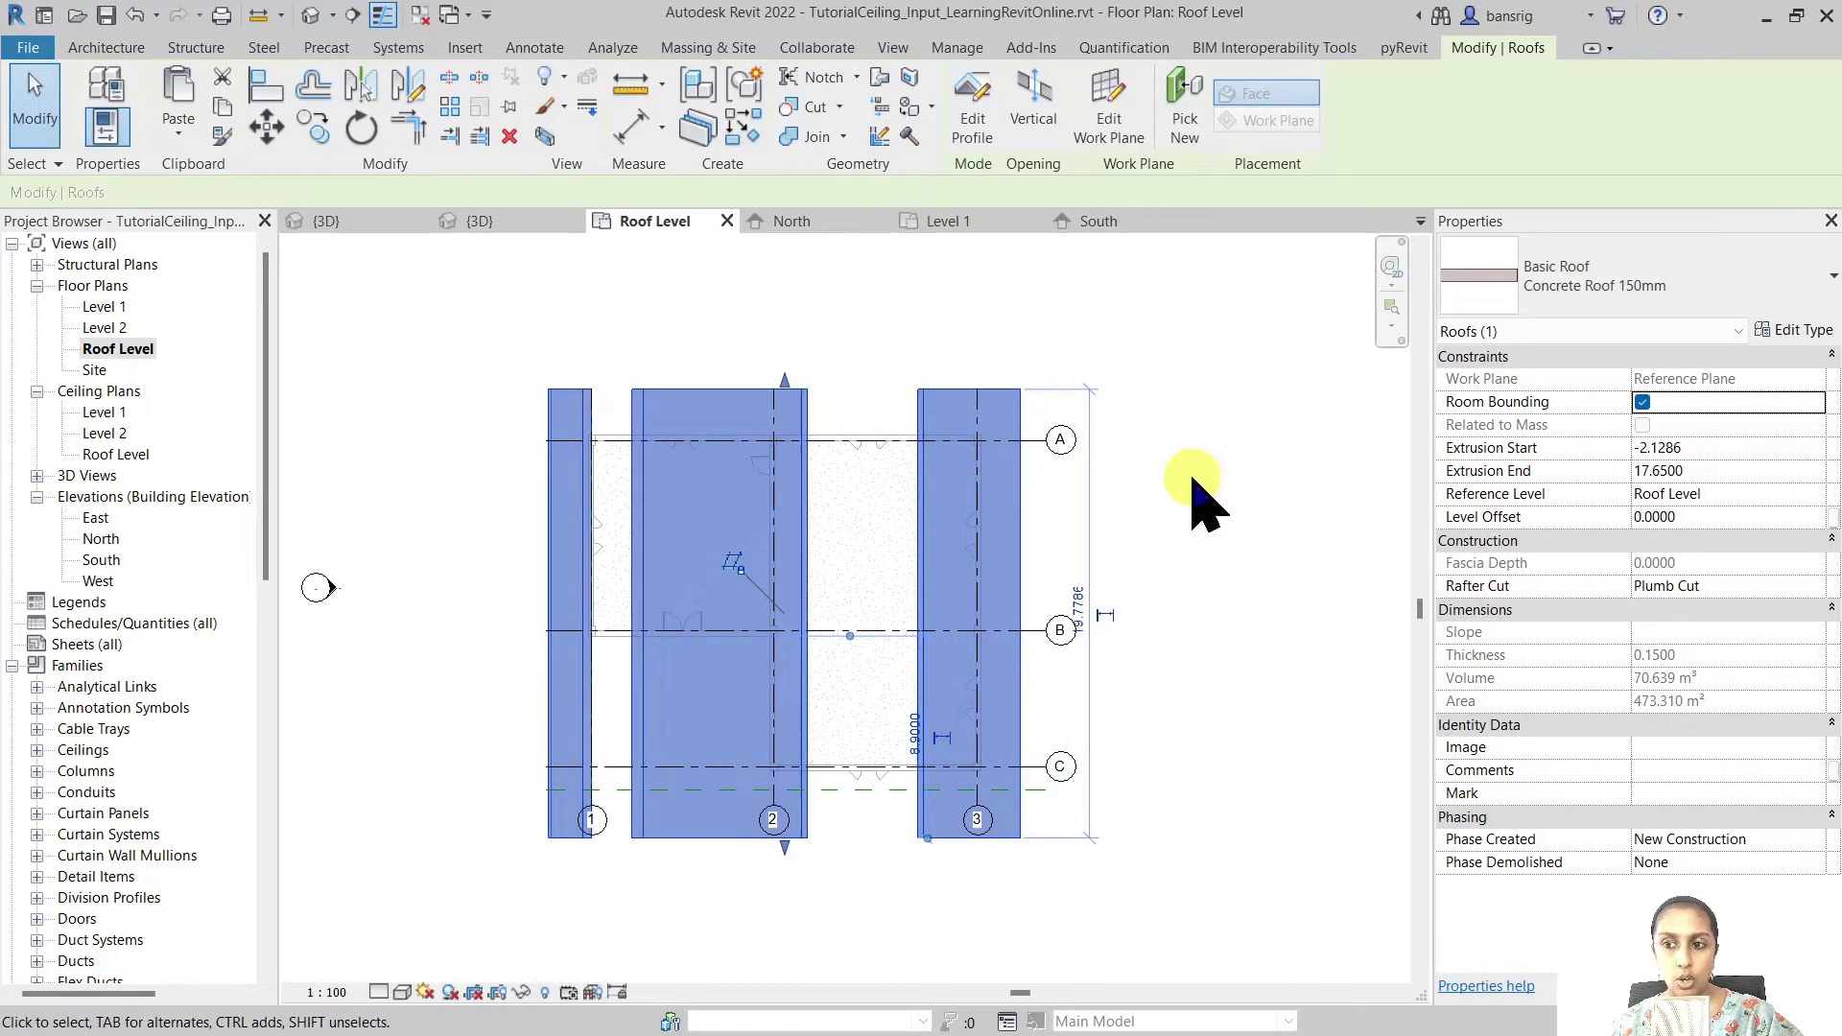
- Set the roof's Extrusion Start to -2 and Extrusion End to 18, then reselect it
click(1737, 447)
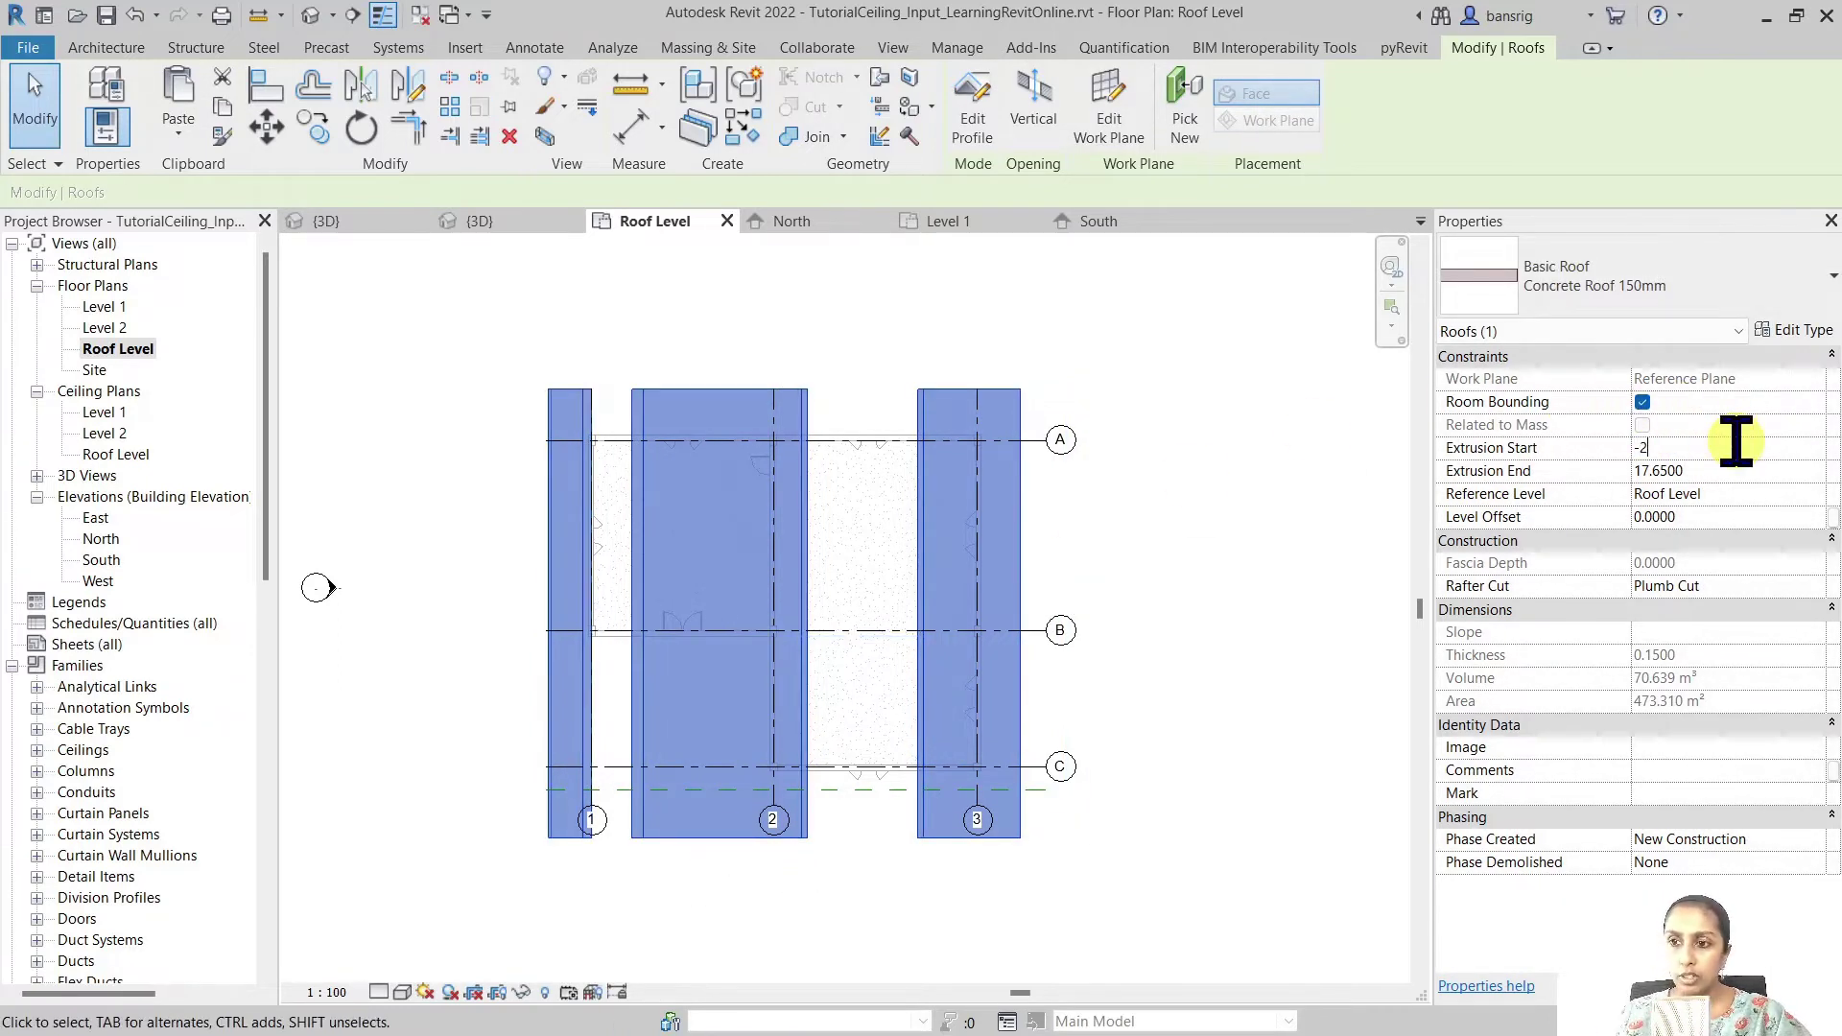
text(-2)
click(1729, 467)
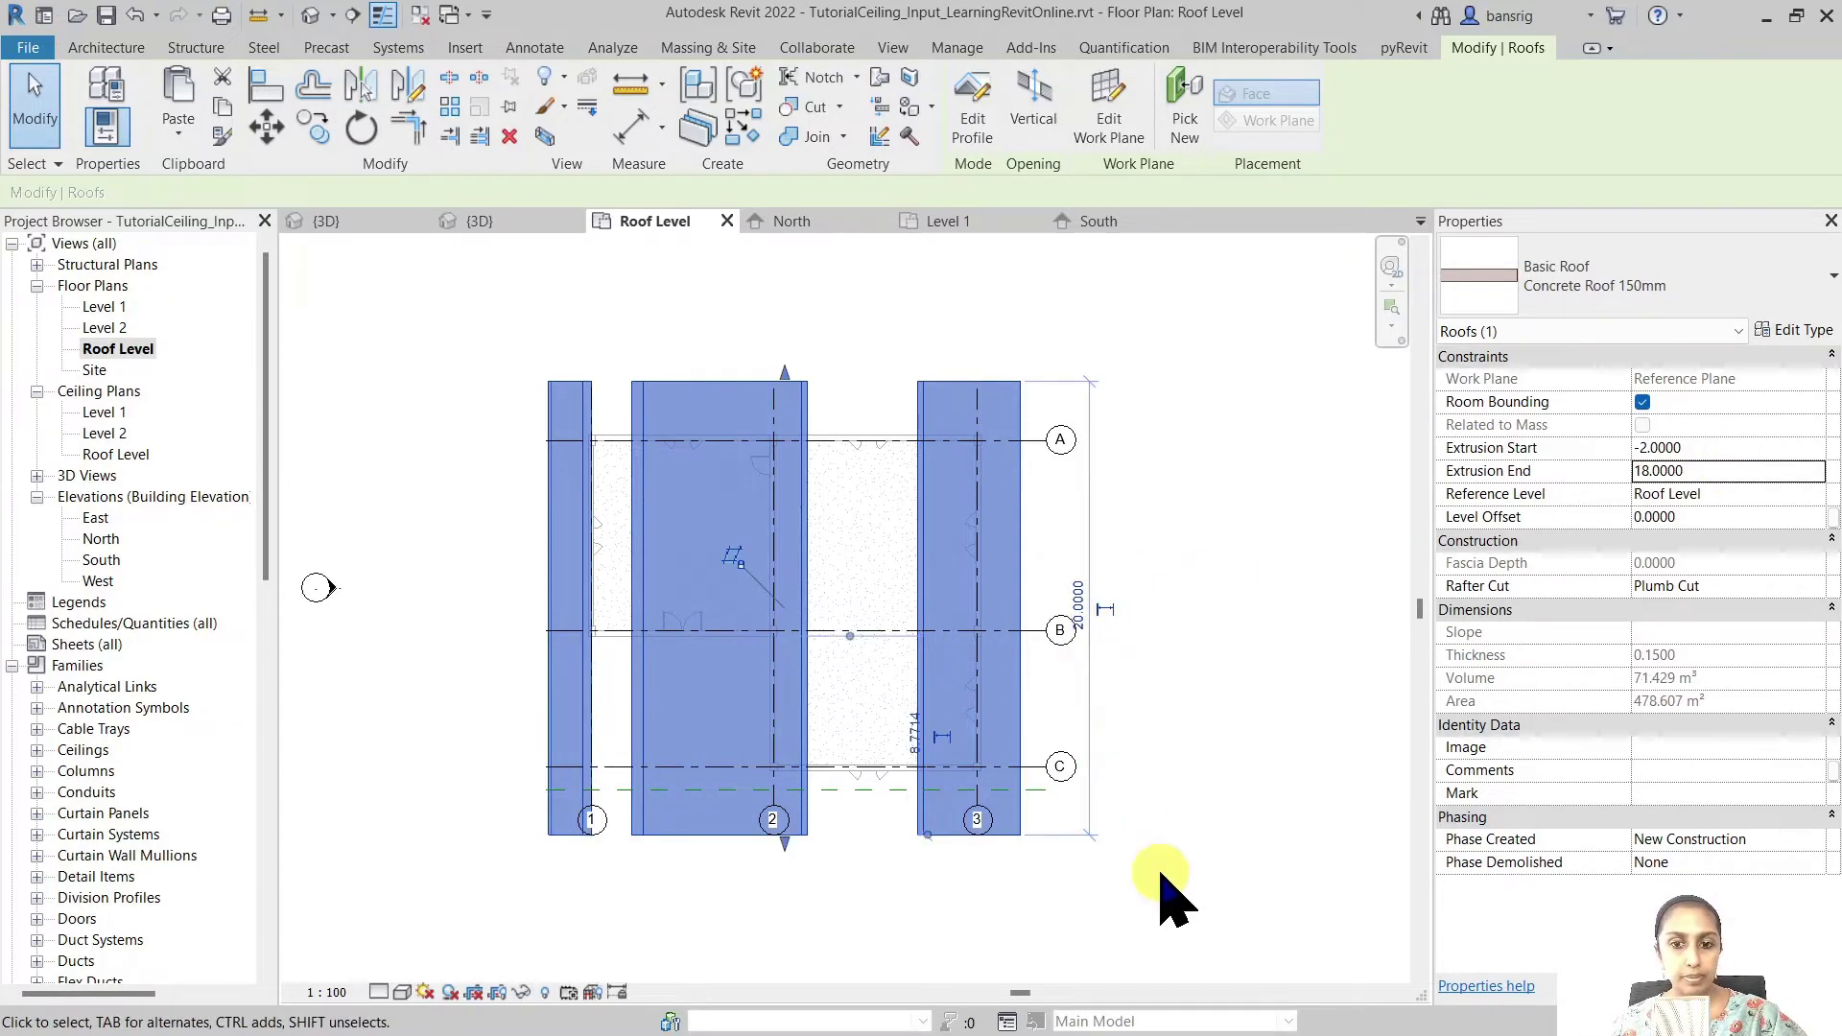
click(1108, 960)
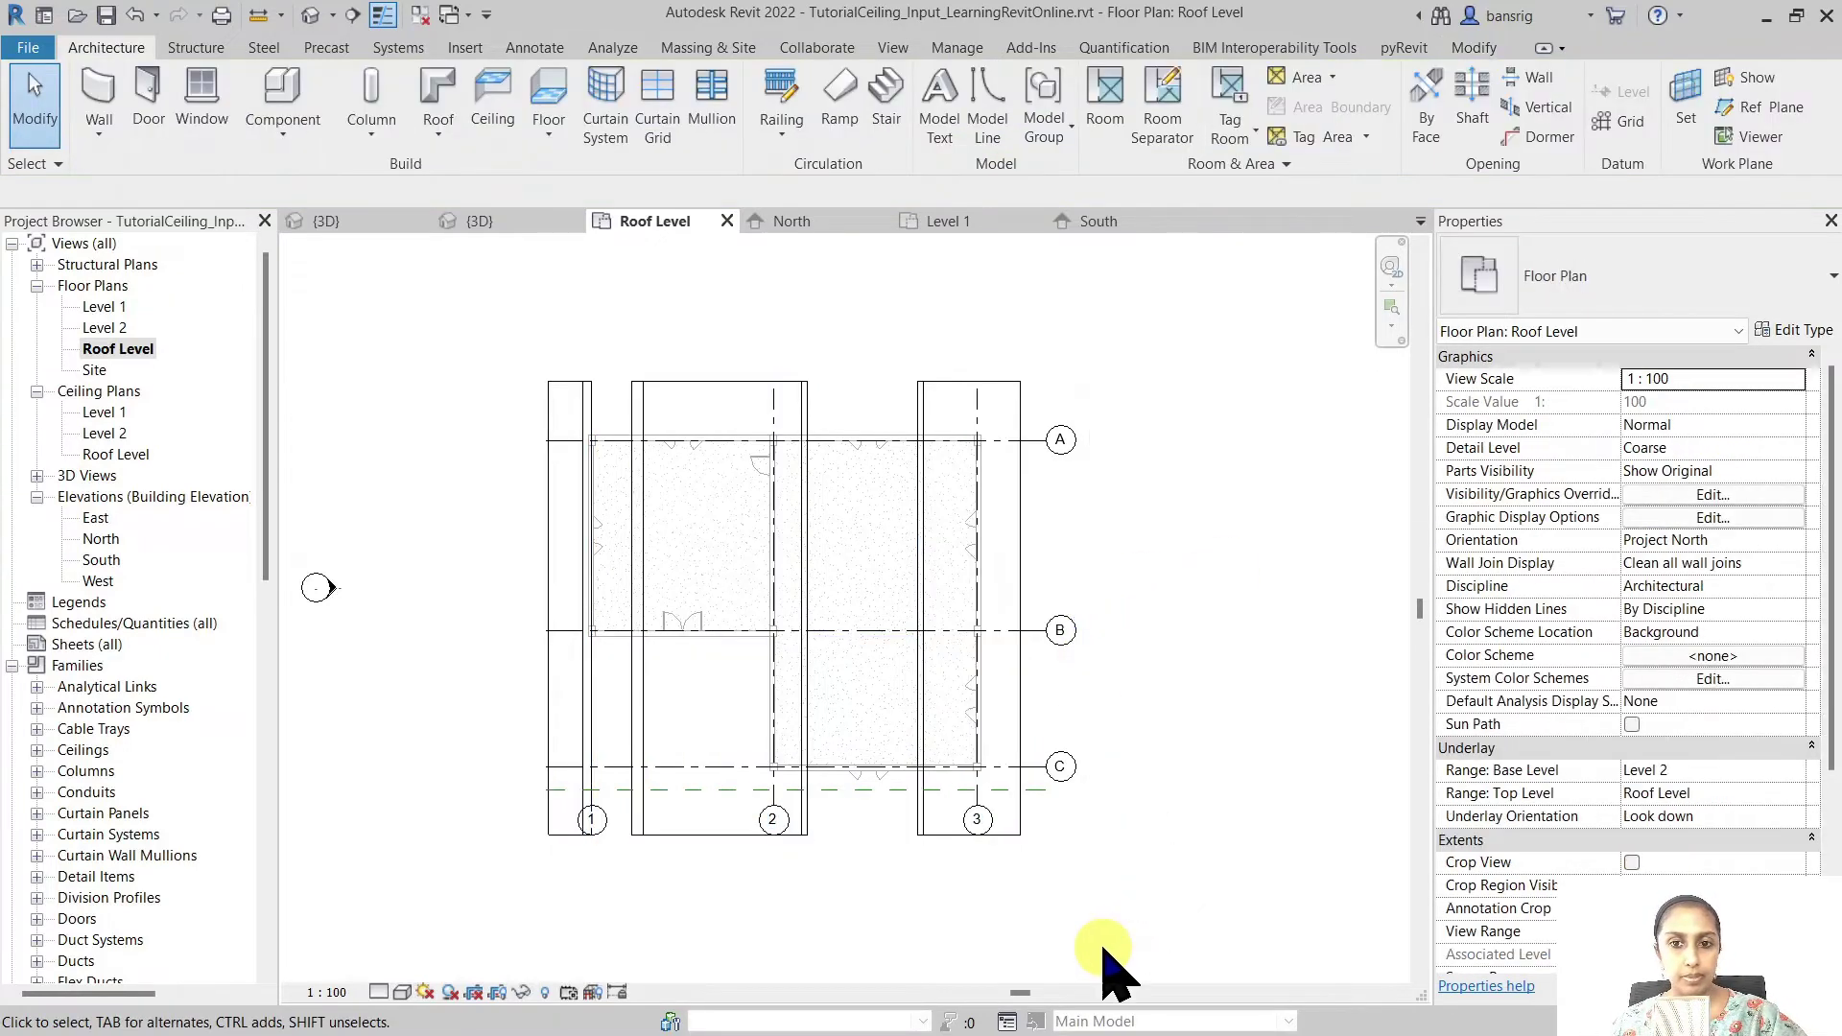
click(1000, 844)
- Edit the roof profile in South elevation, dragging its right end further beyond grid 3
click(973, 134)
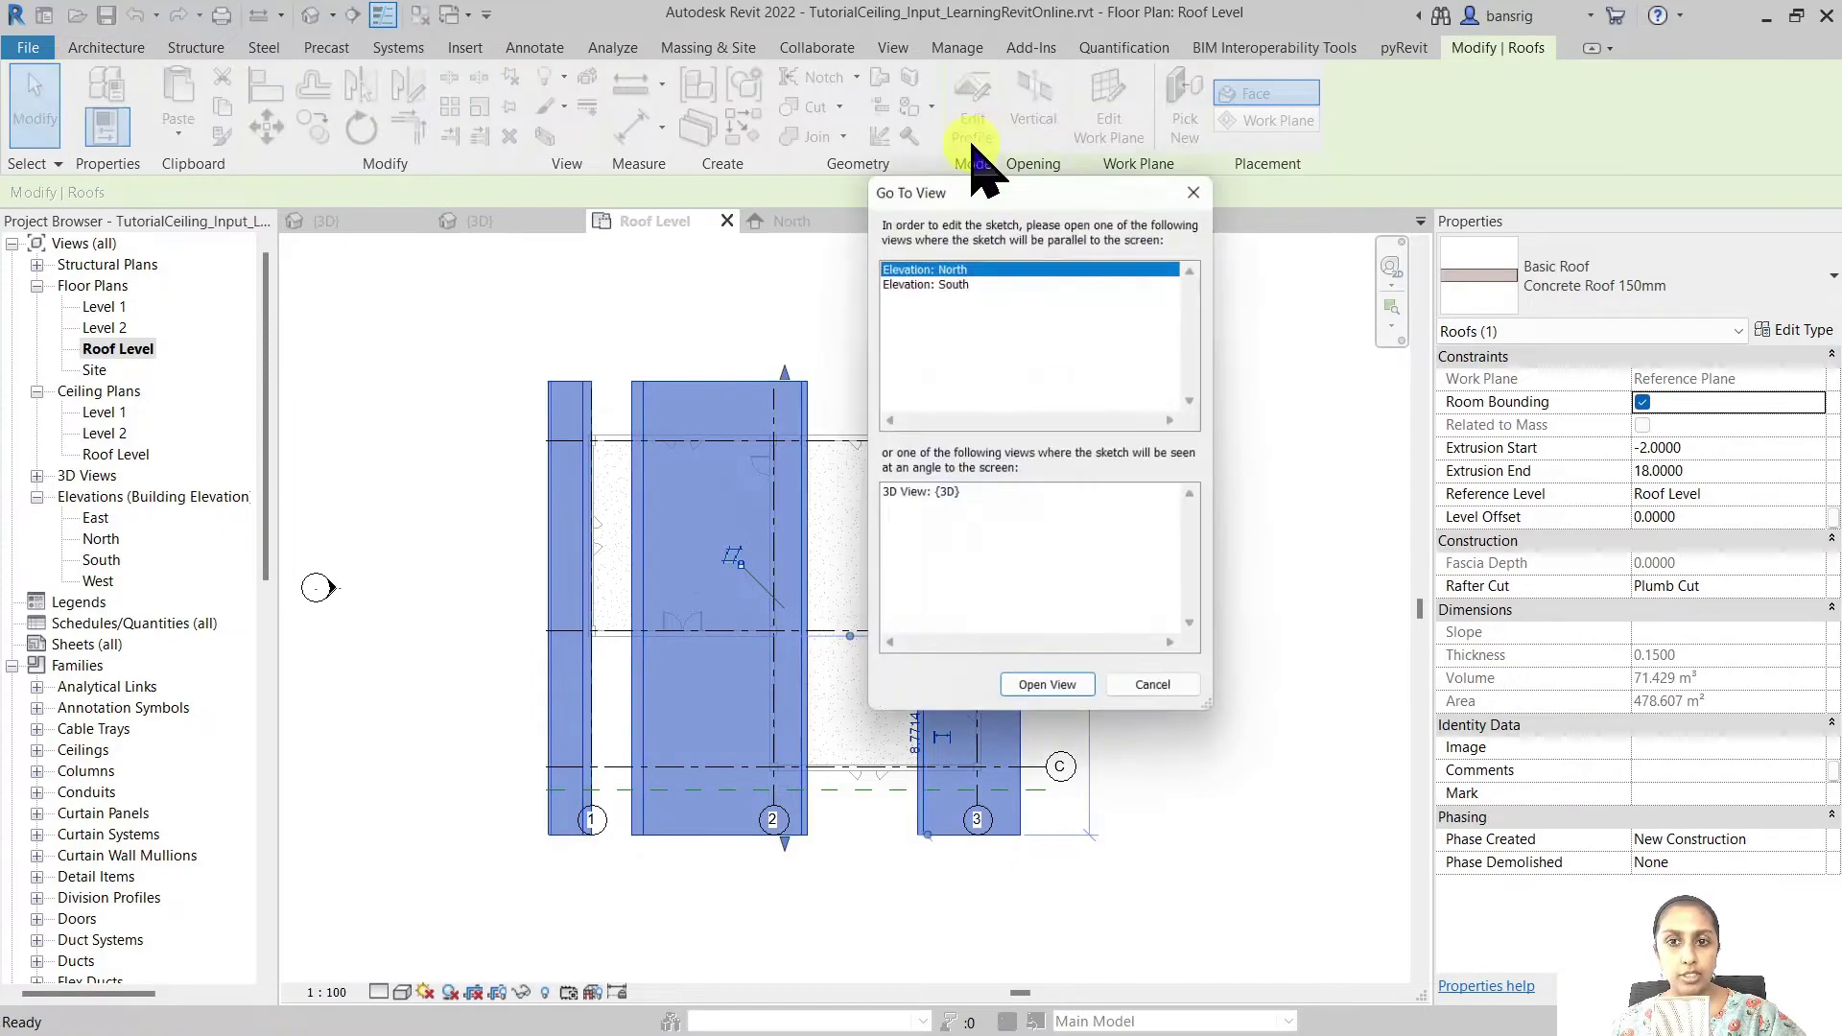
click(949, 279)
click(1053, 696)
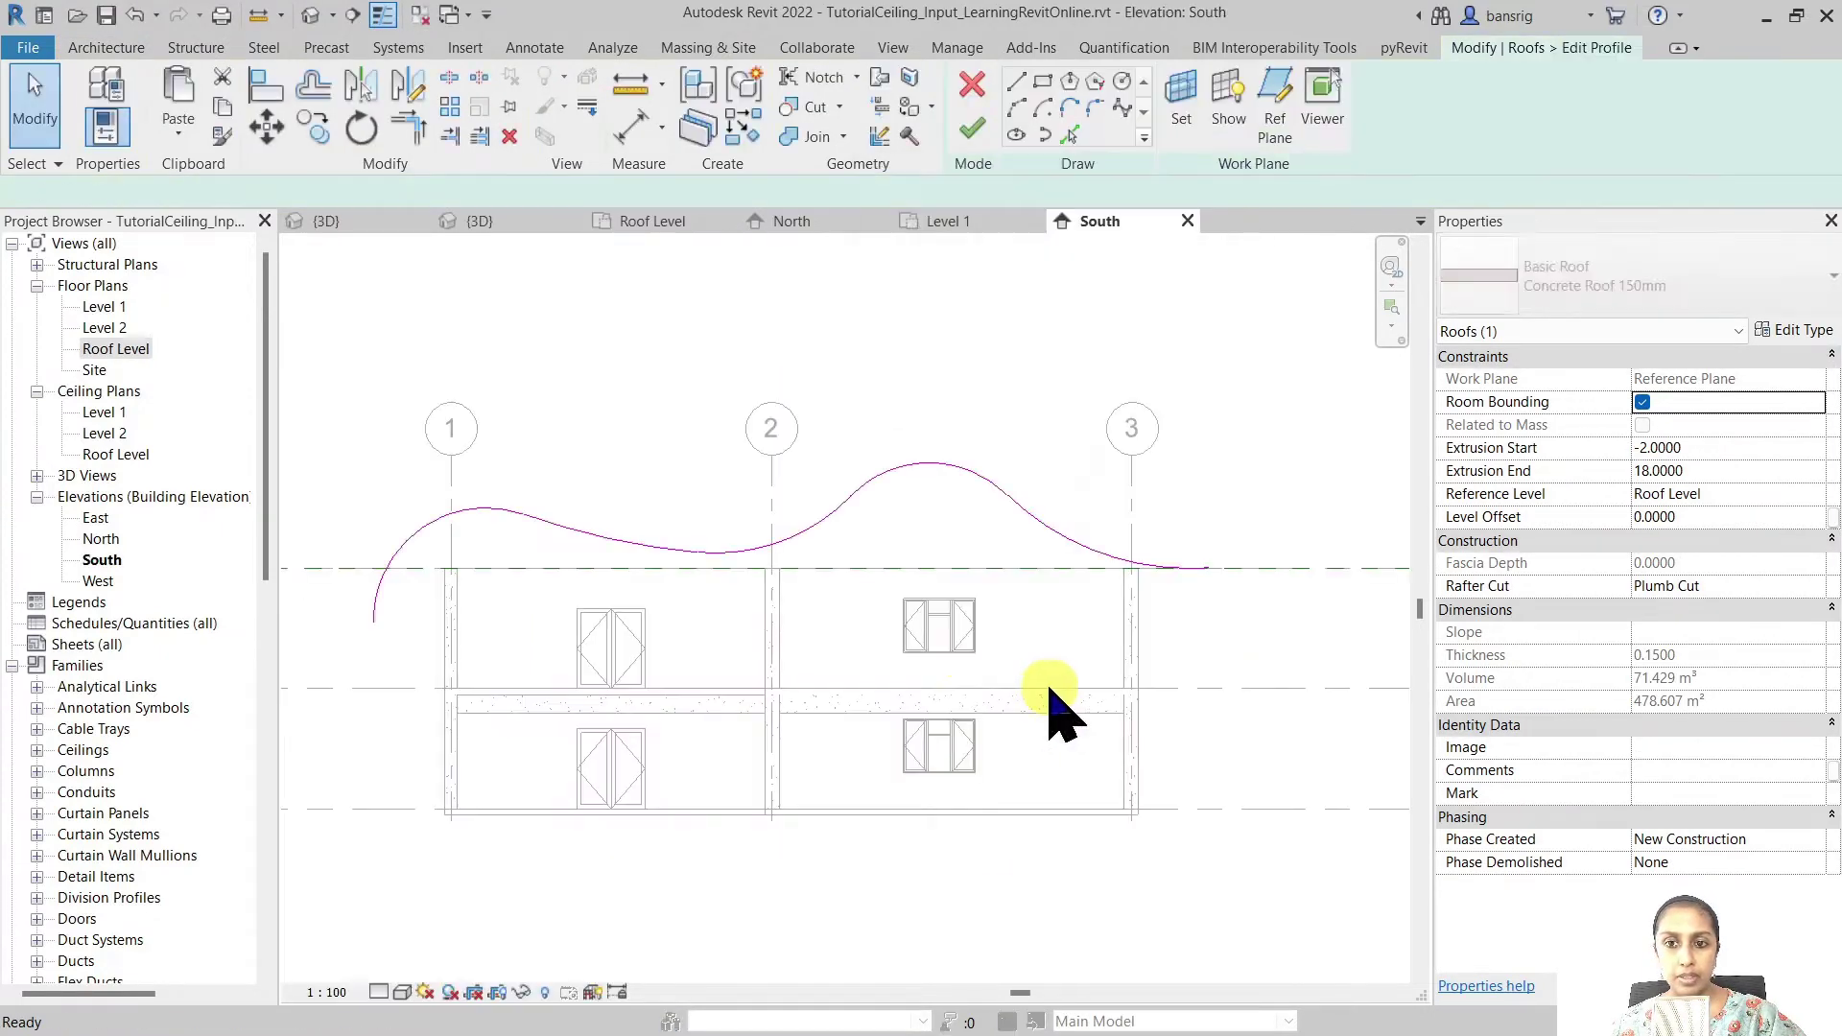
mouse_move(1137, 586)
mouse_down()
mouse_move(1222, 588)
mouse_move(1225, 555)
mouse_move(1252, 552)
mouse_up()
click(972, 128)
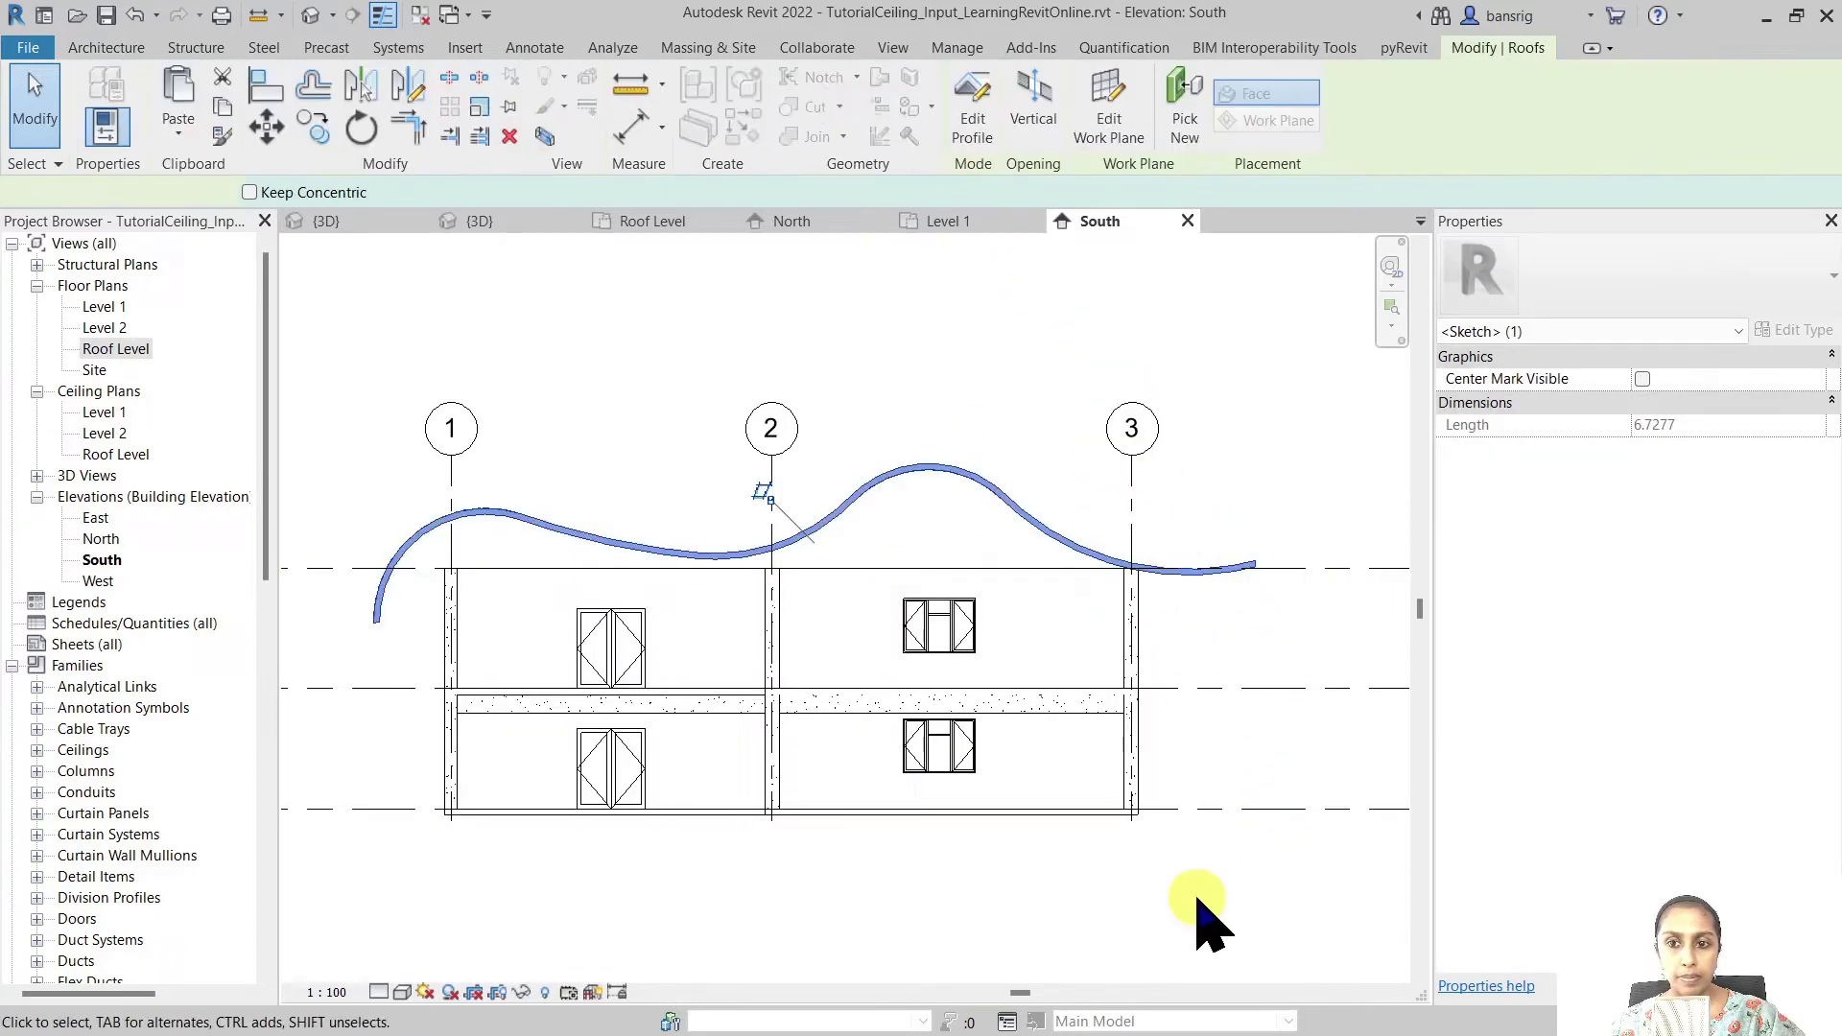
- Review the lengthened roof overhanging both building ends in 3D
click(1162, 954)
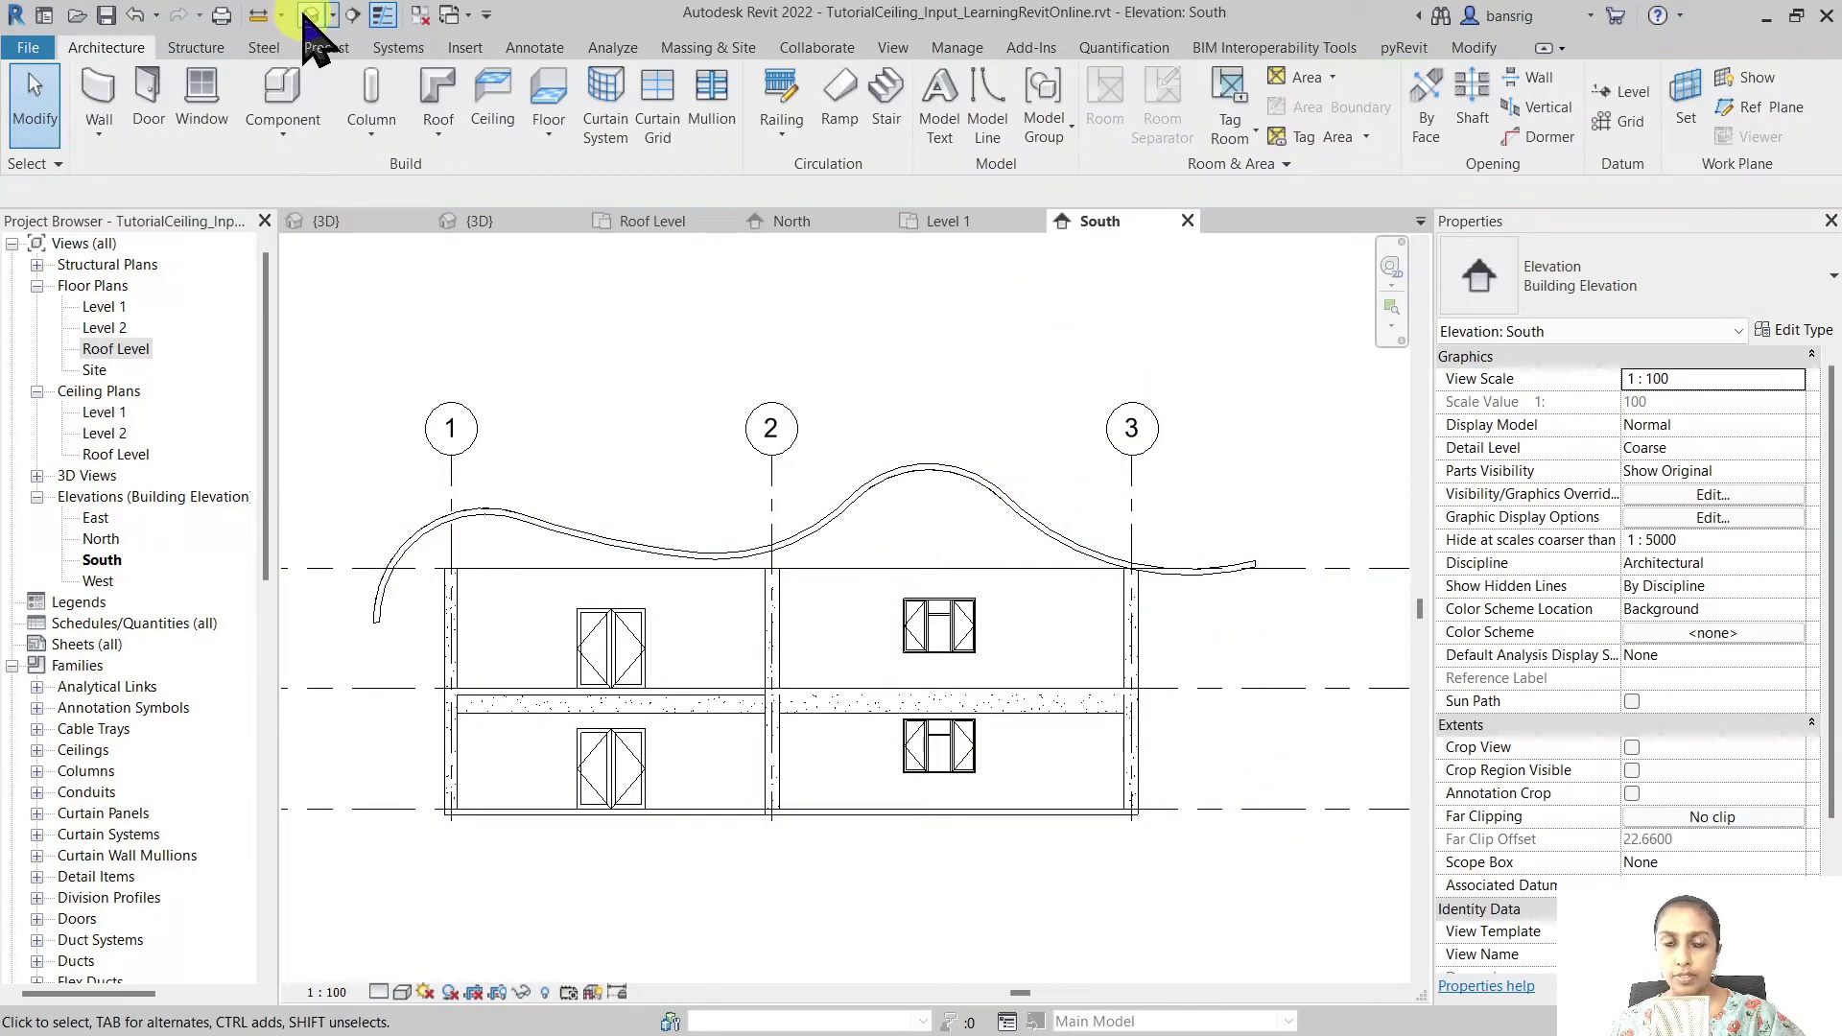
click(310, 15)
shift+middle_drag(1225, 864, 921, 887)
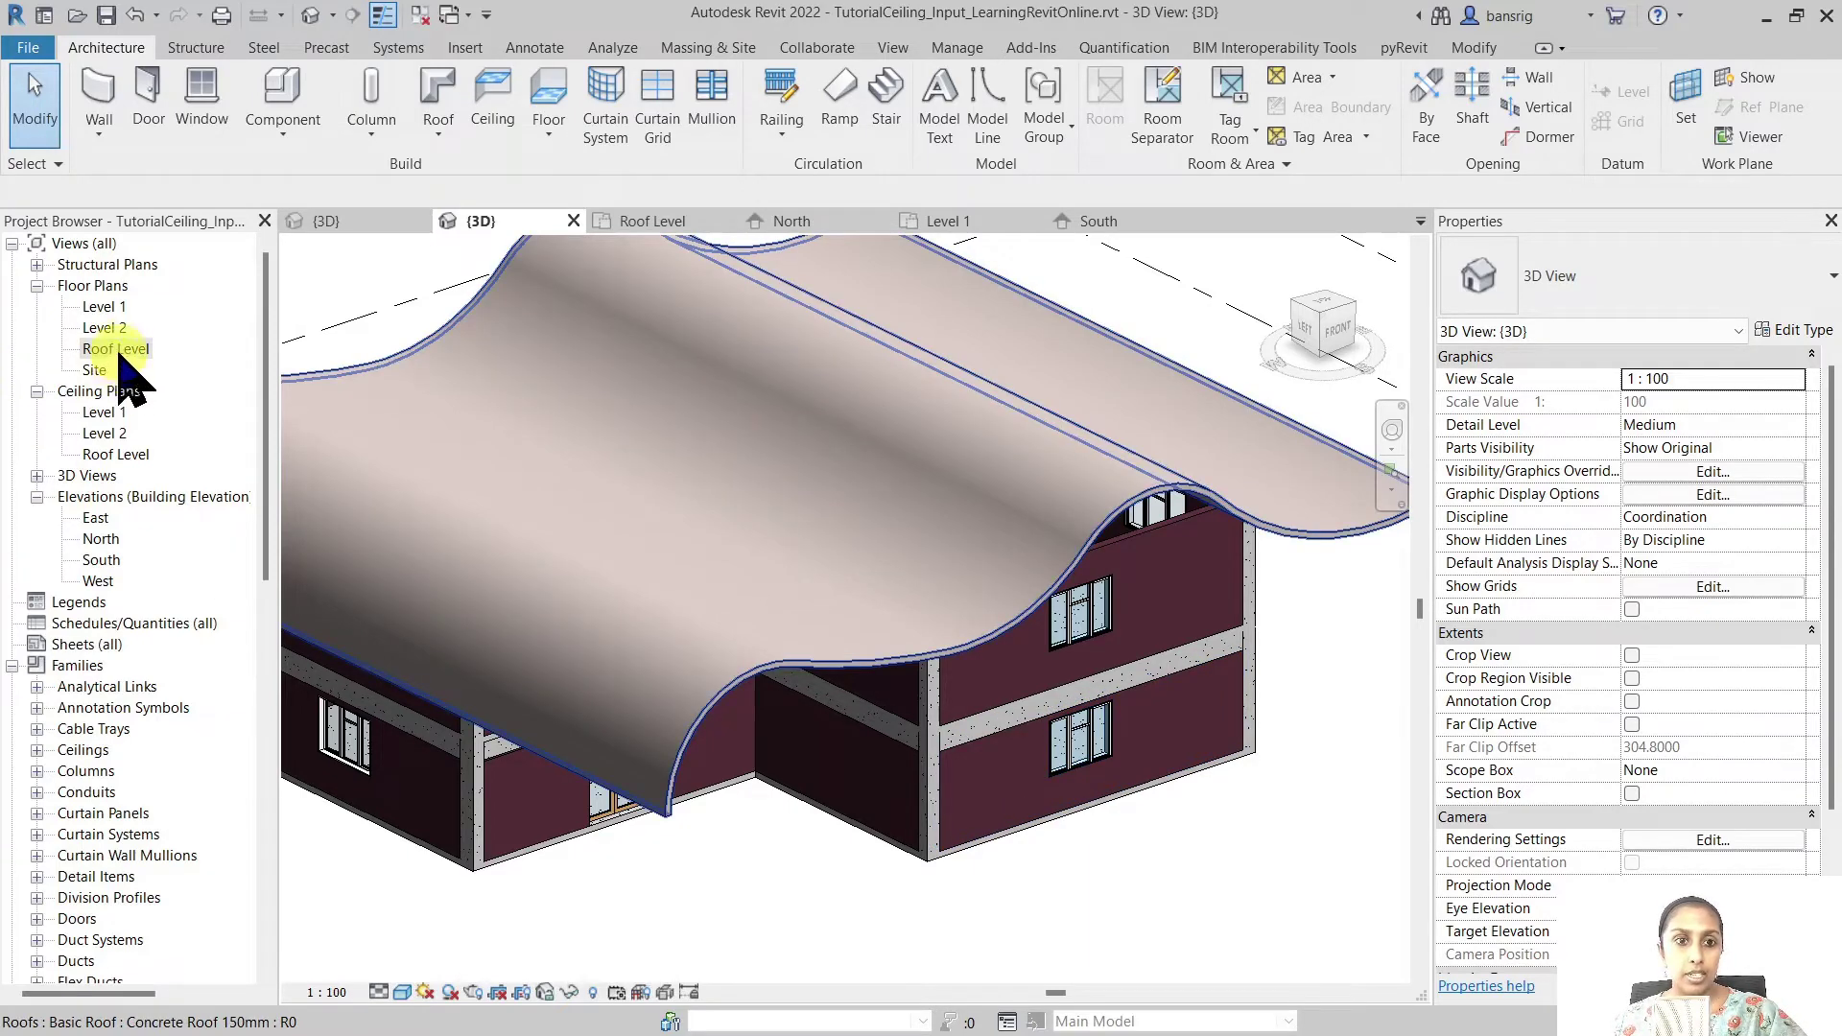
- On Roof Level, sketch a rectangular shaft opening at the corner by grids 1 and C
double_click(115, 350)
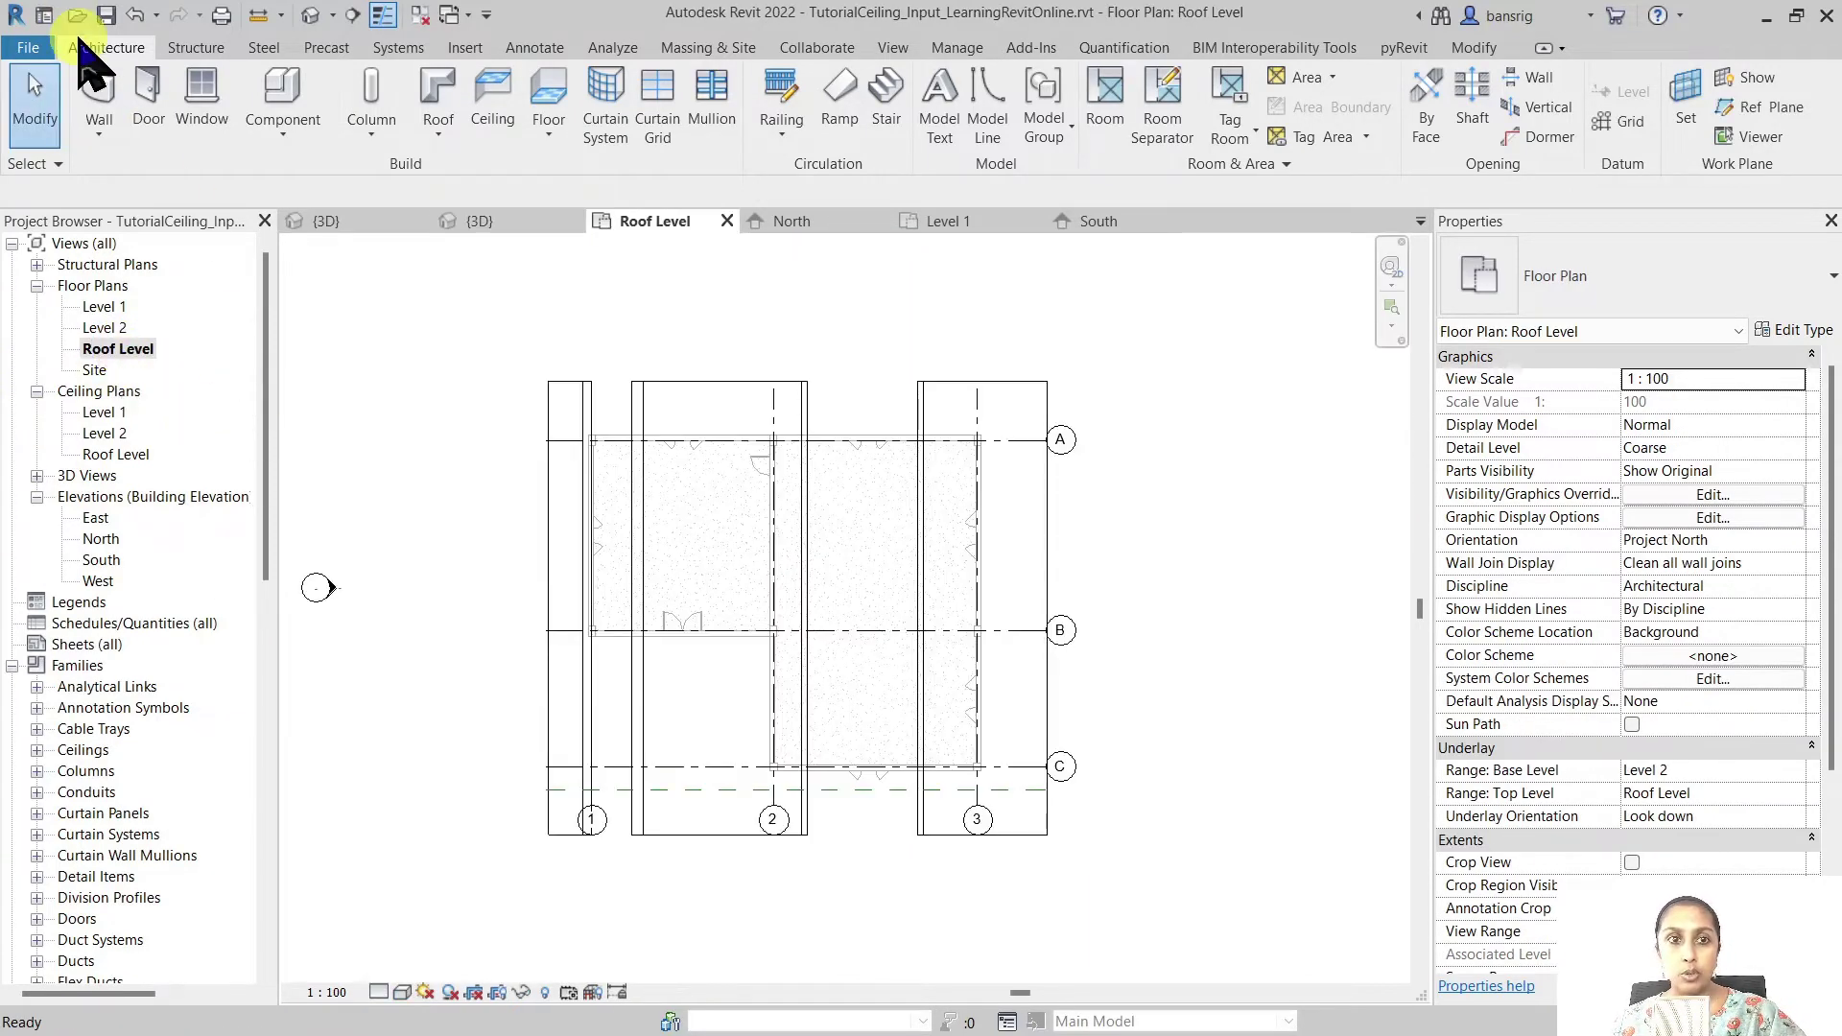
click(1482, 96)
key(Escape)
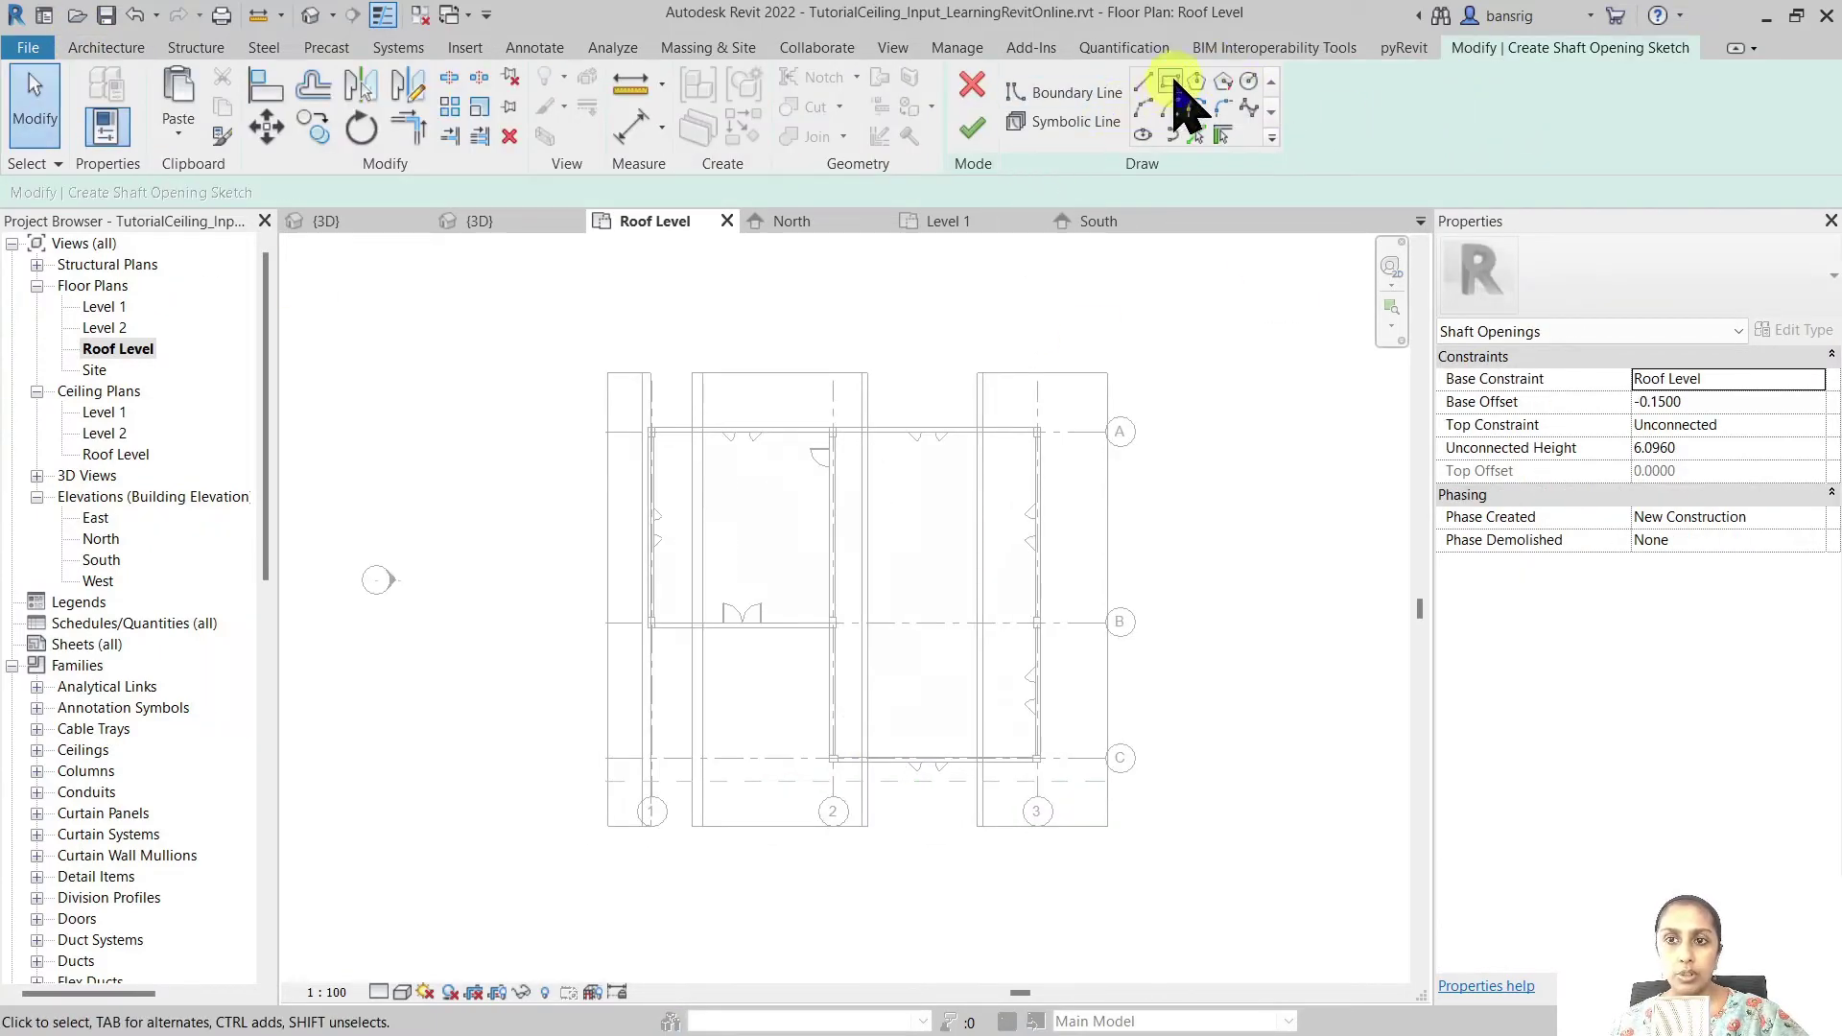
click(1170, 81)
click(585, 649)
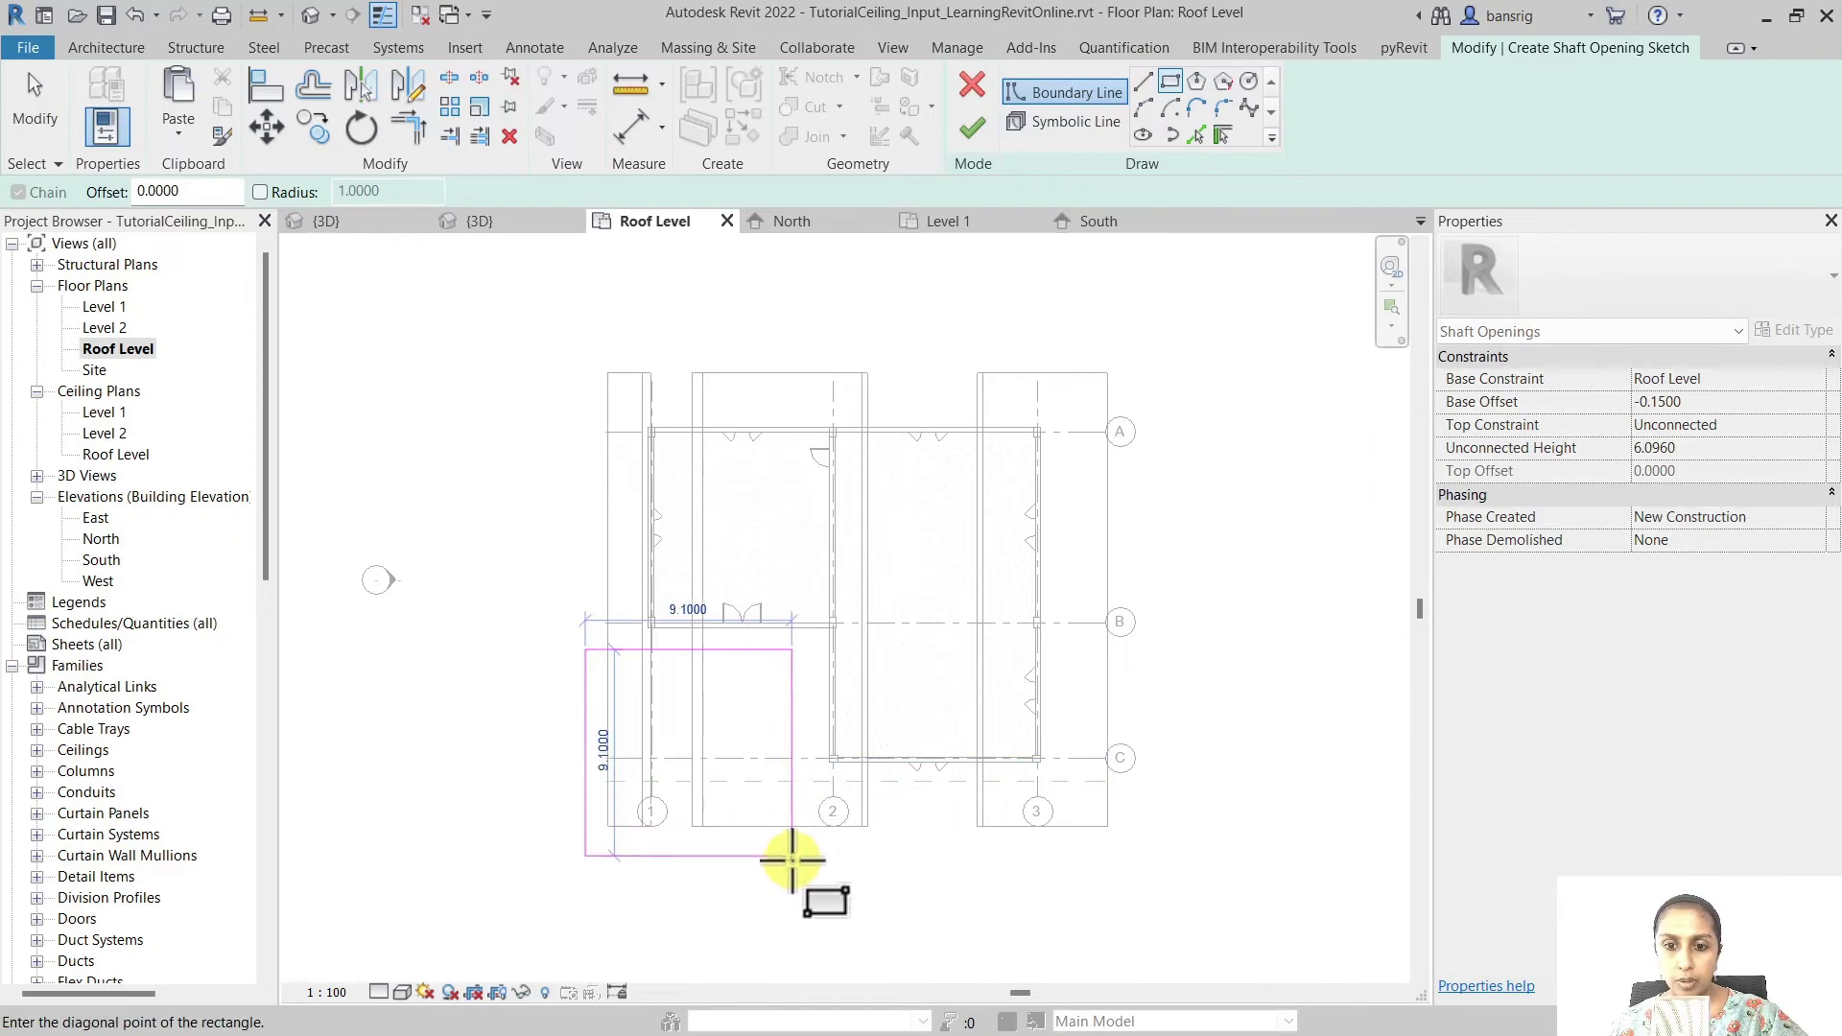
click(799, 863)
key(Escape)
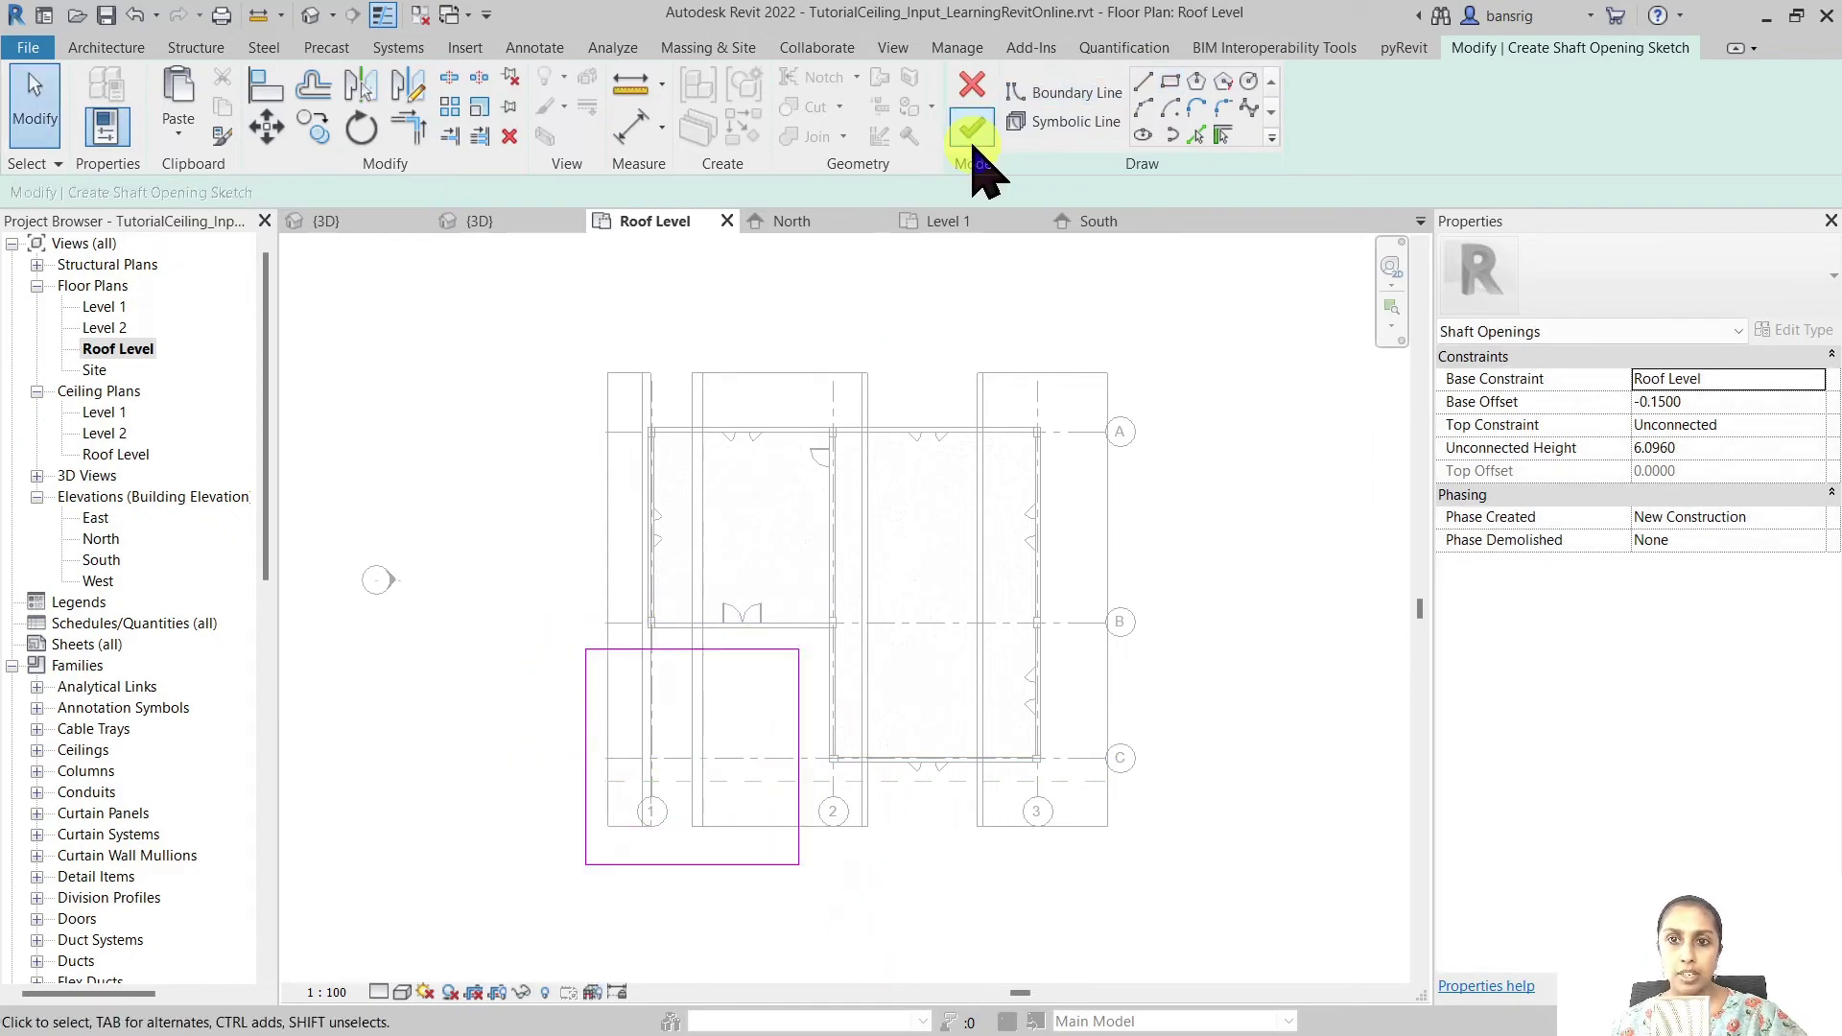
click(973, 134)
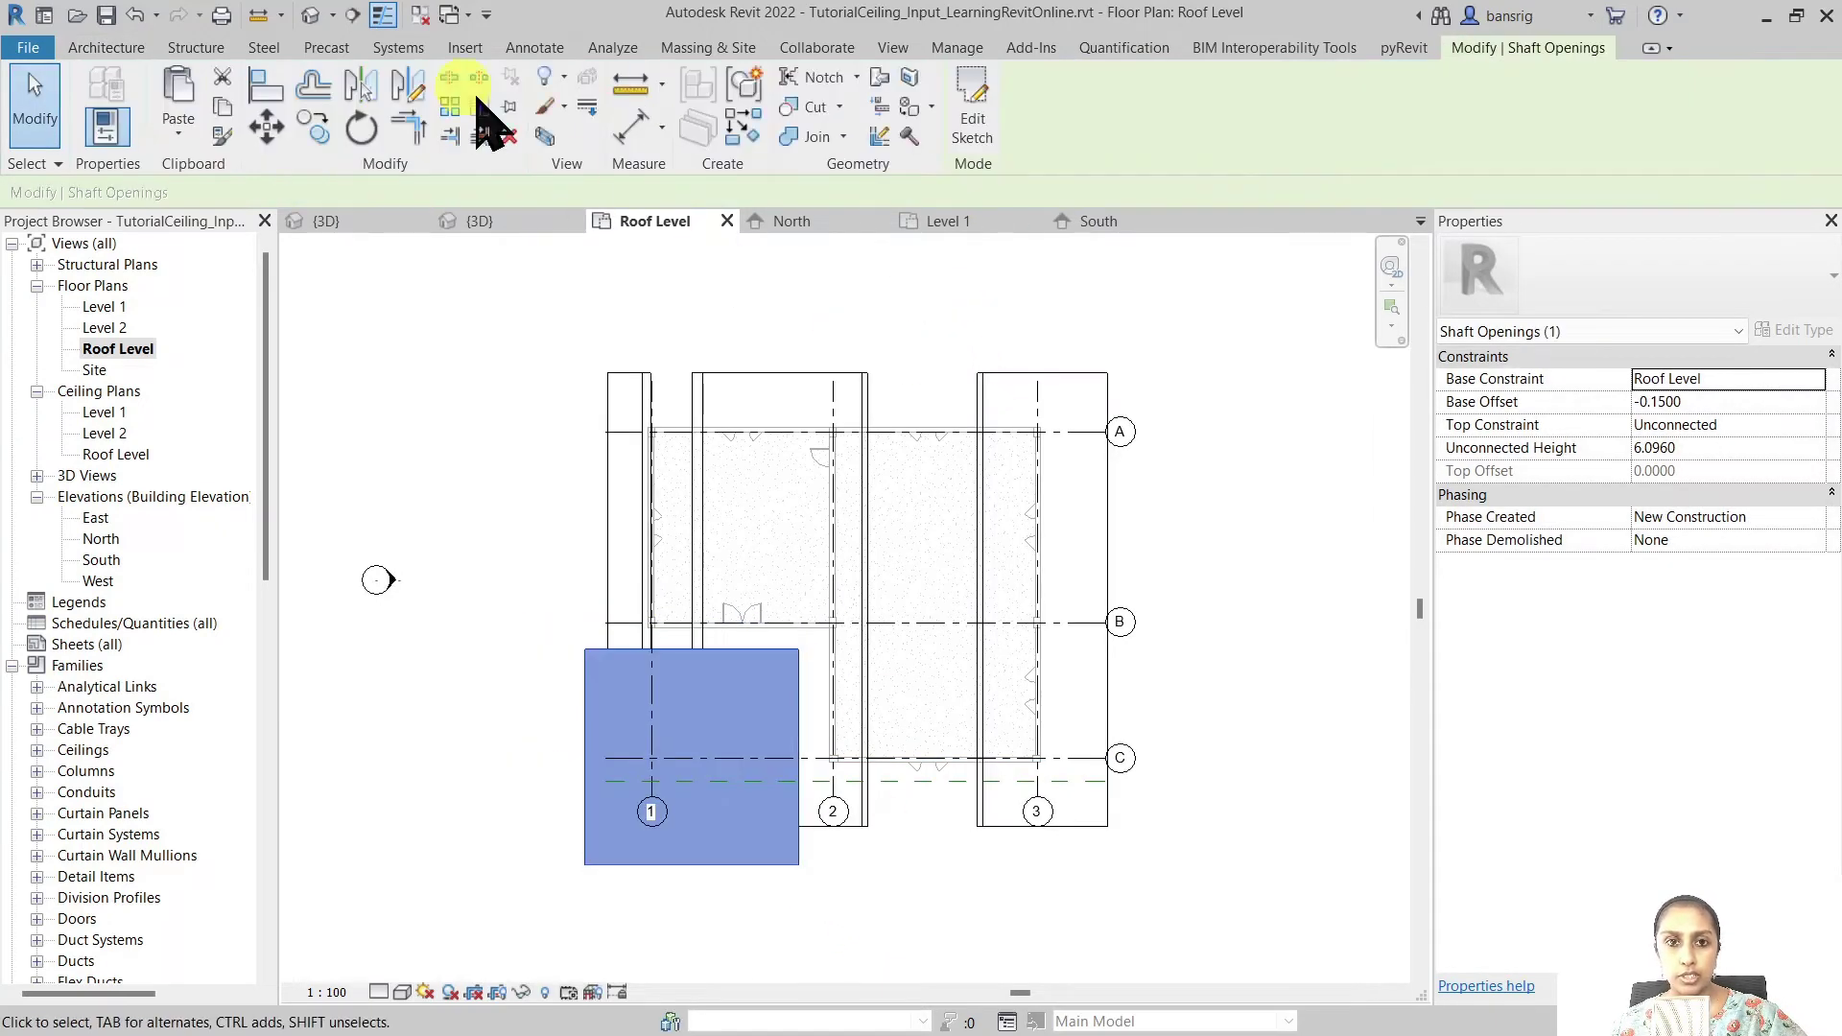
- Inspect in 3D how the shaft opening cuts through the wavy roof
click(313, 15)
shift+middle_drag(924, 912, 602, 969)
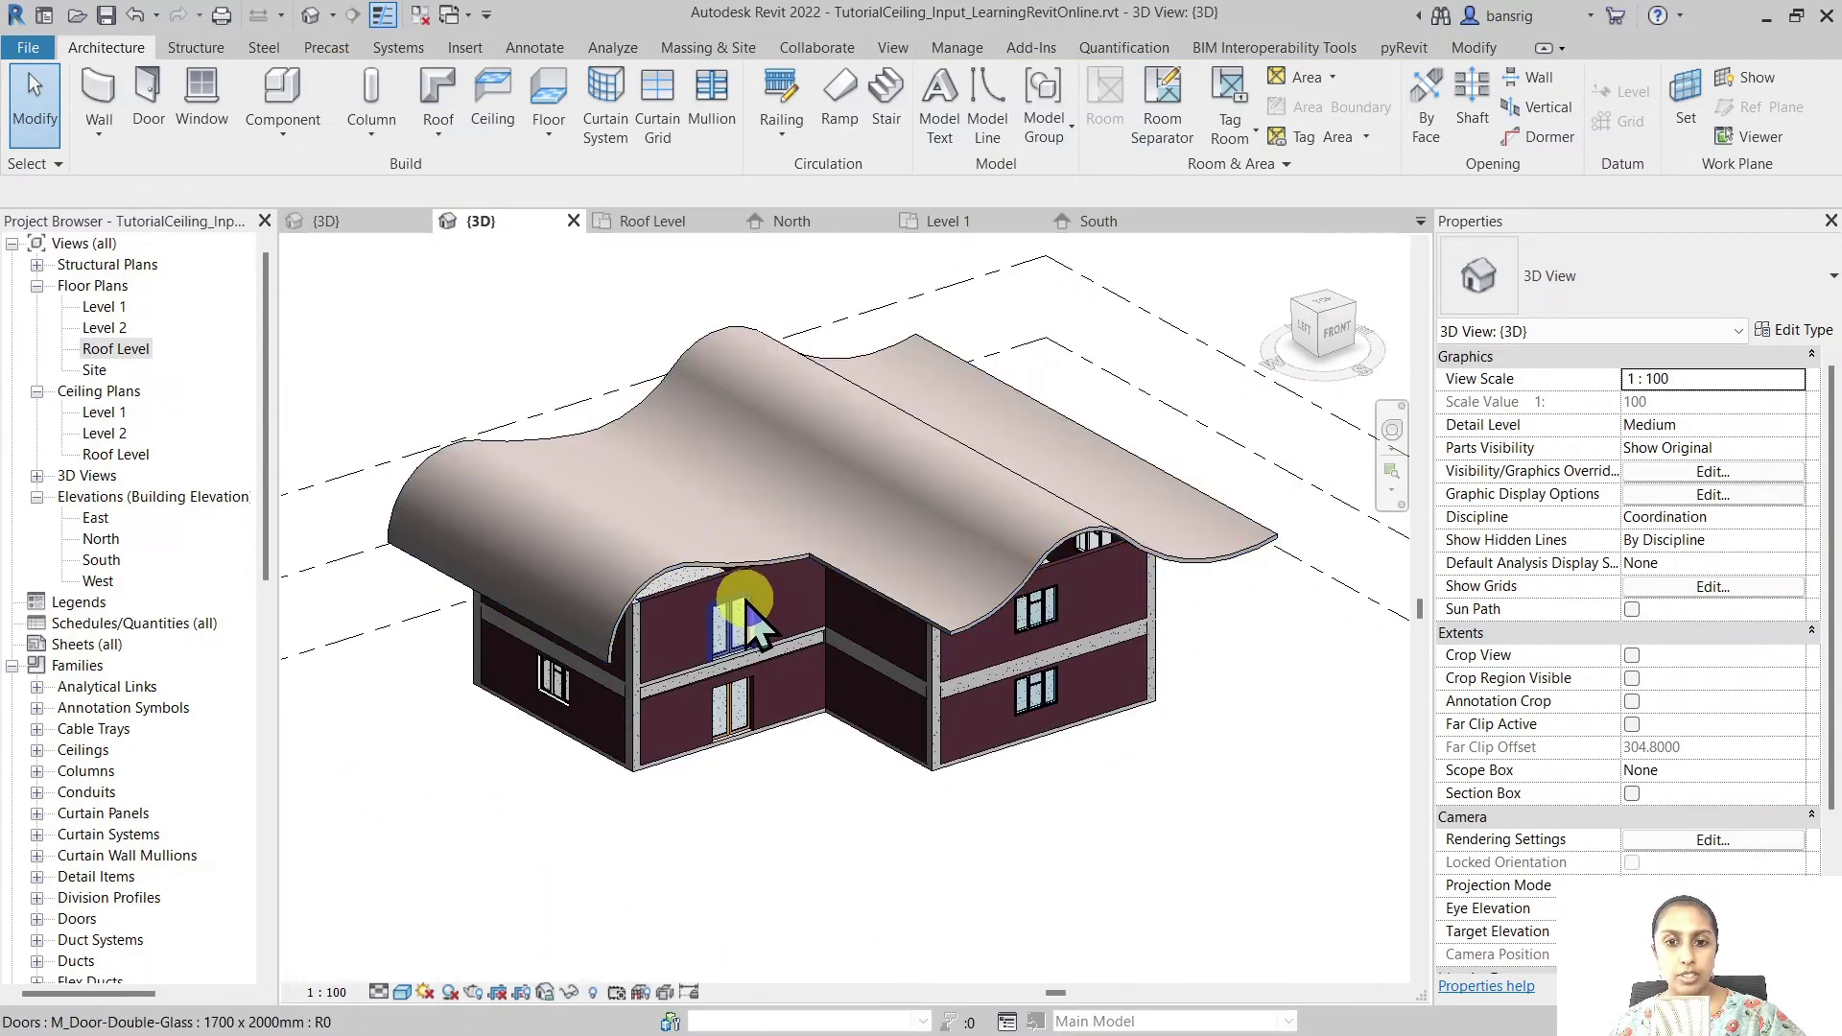
click(796, 590)
shift+middle_drag(802, 596, 926, 811)
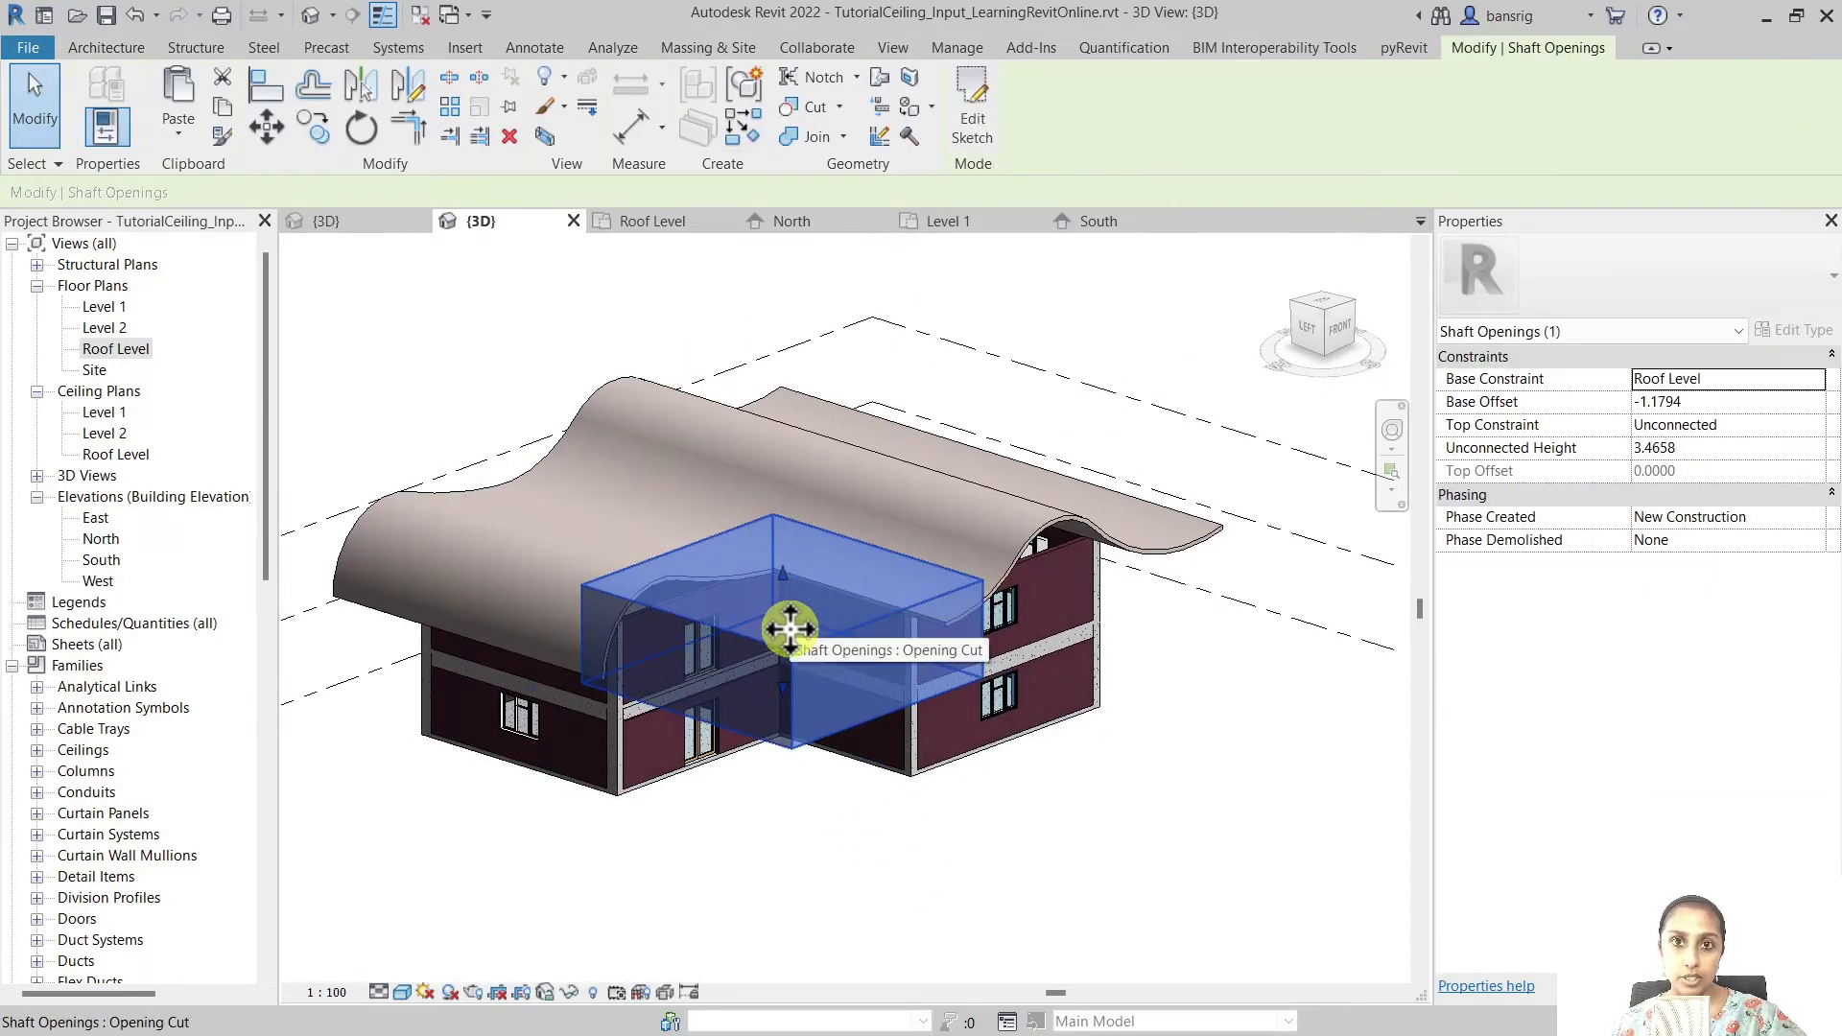
shift+middle_drag(804, 665, 876, 864)
click(876, 863)
- Attach the tops of the six upper-storey walls to the wavy roof
scroll(763, 637, up, 4)
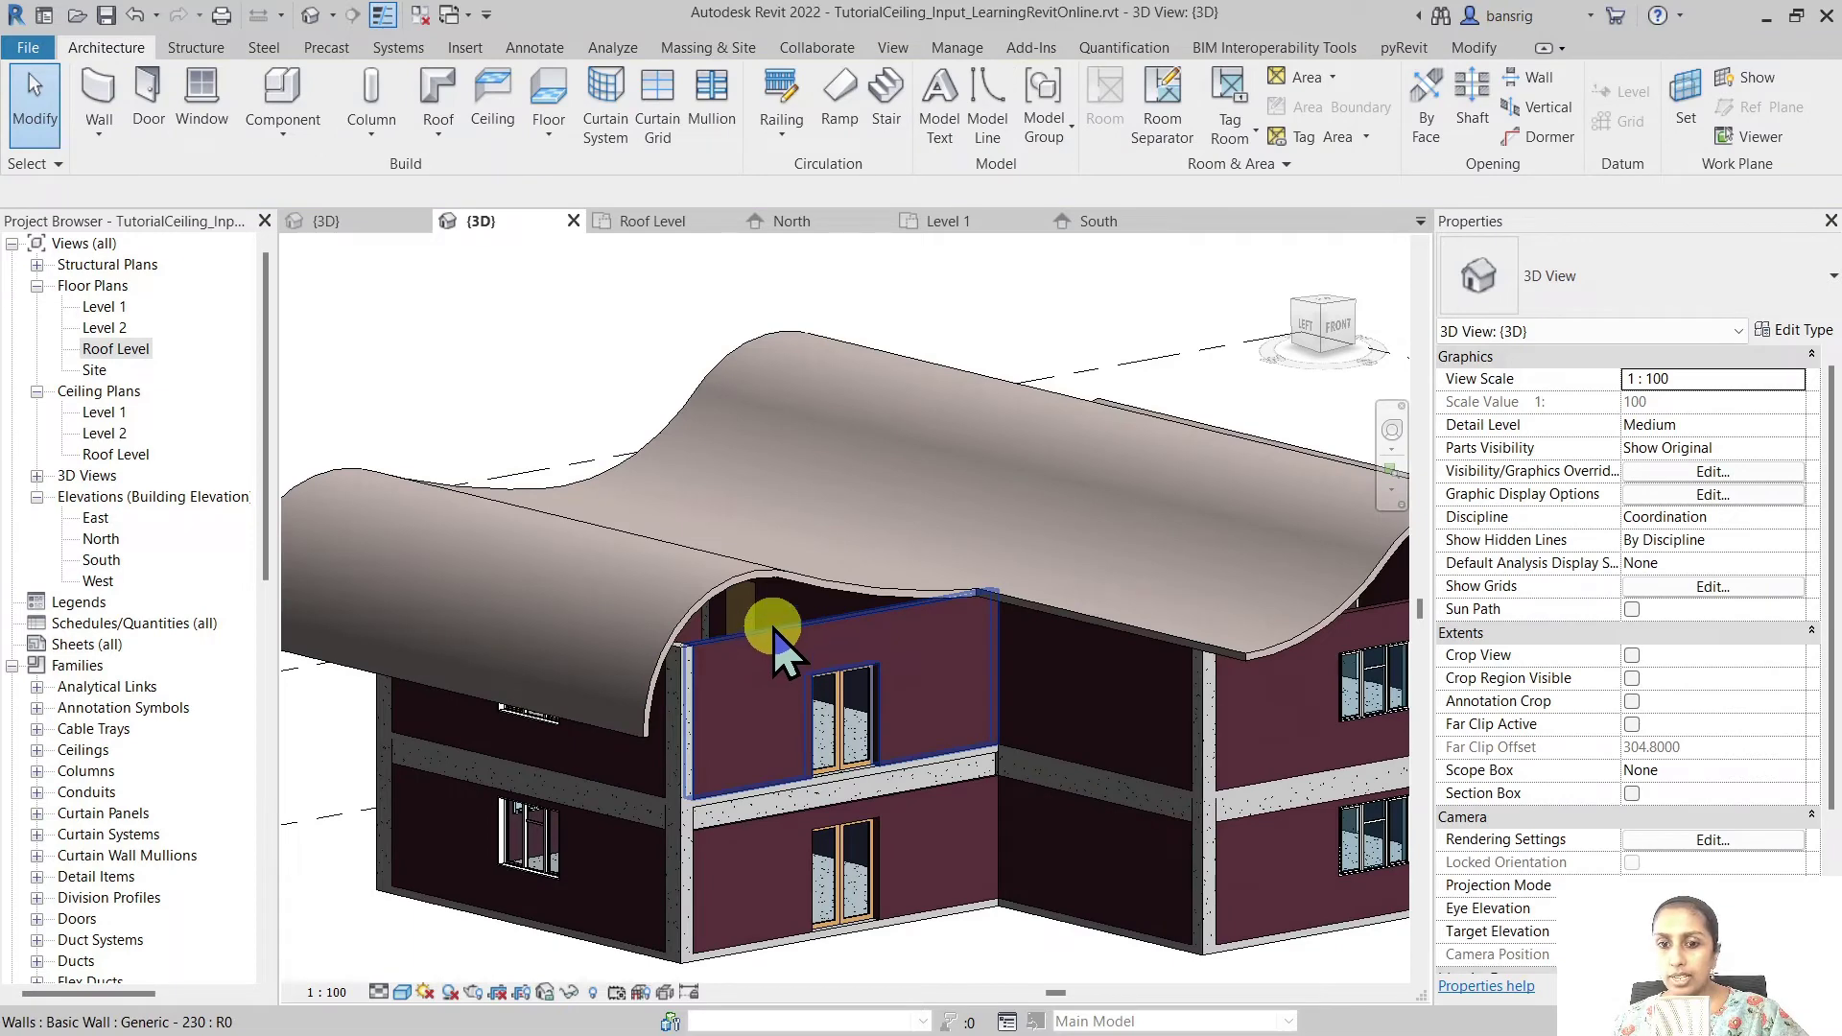
click(774, 630)
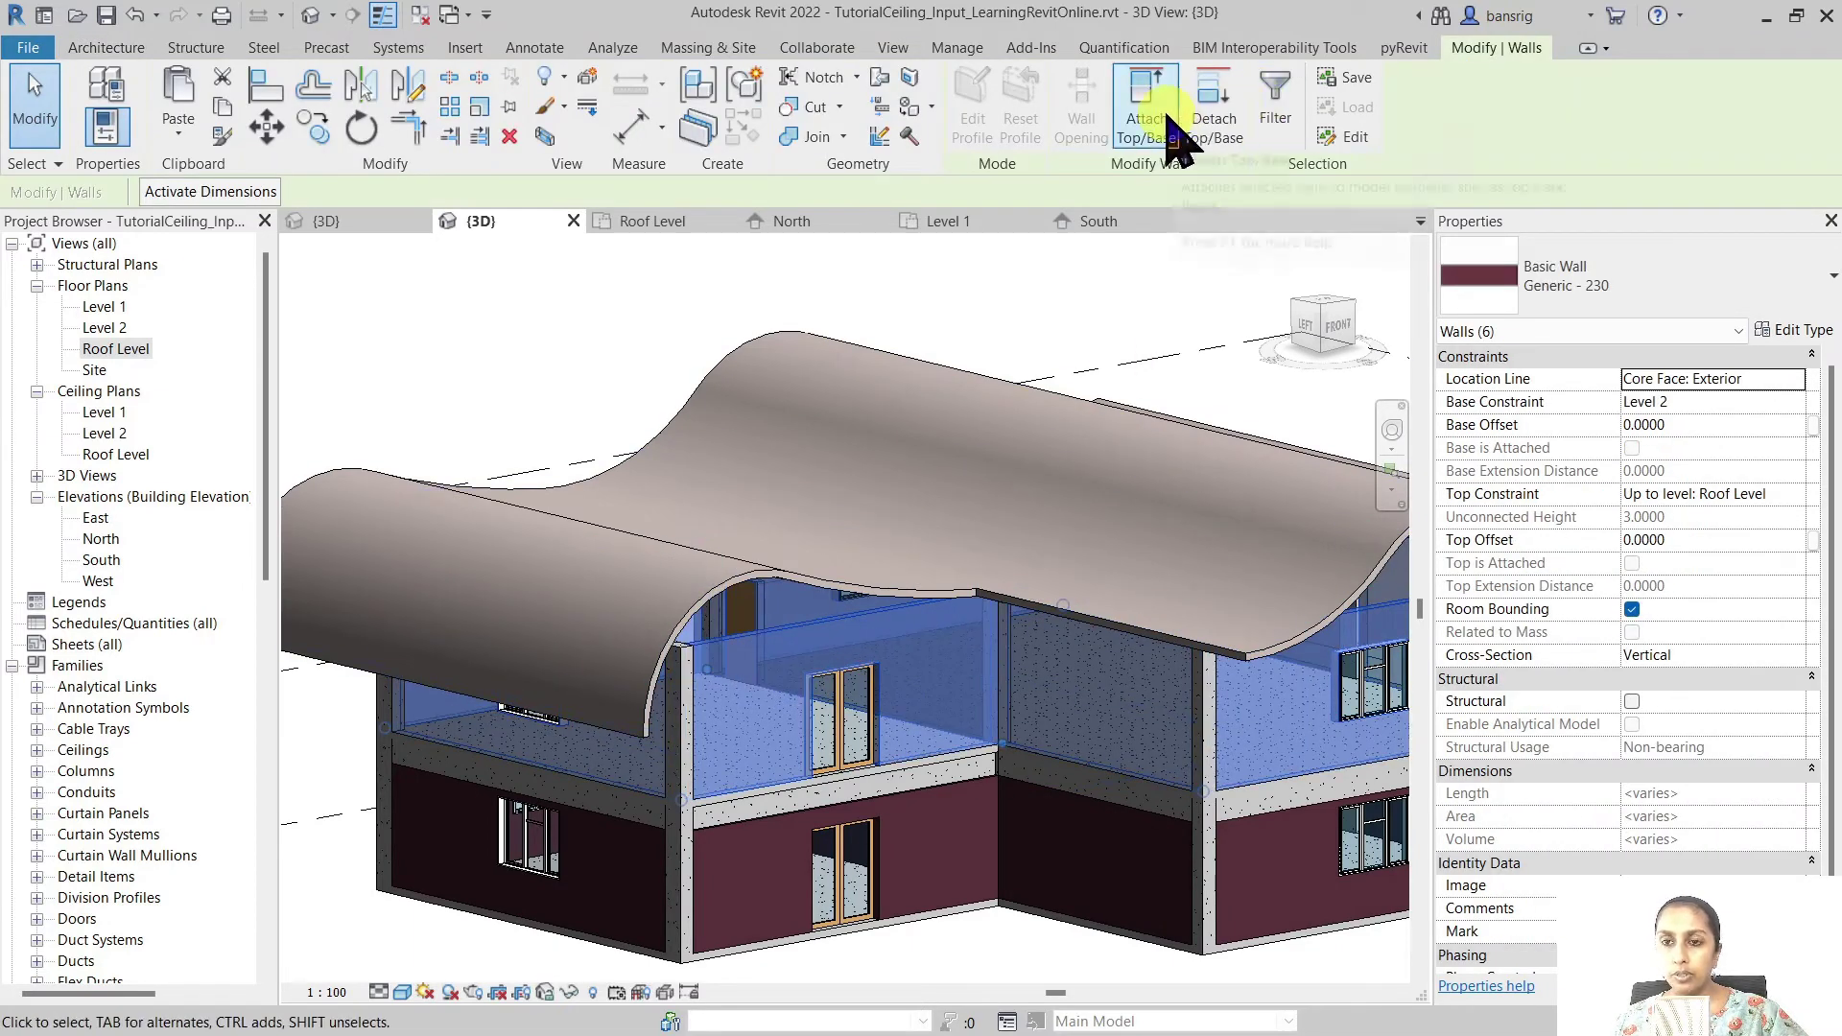
shift+middle_drag(822, 452, 1183, 526)
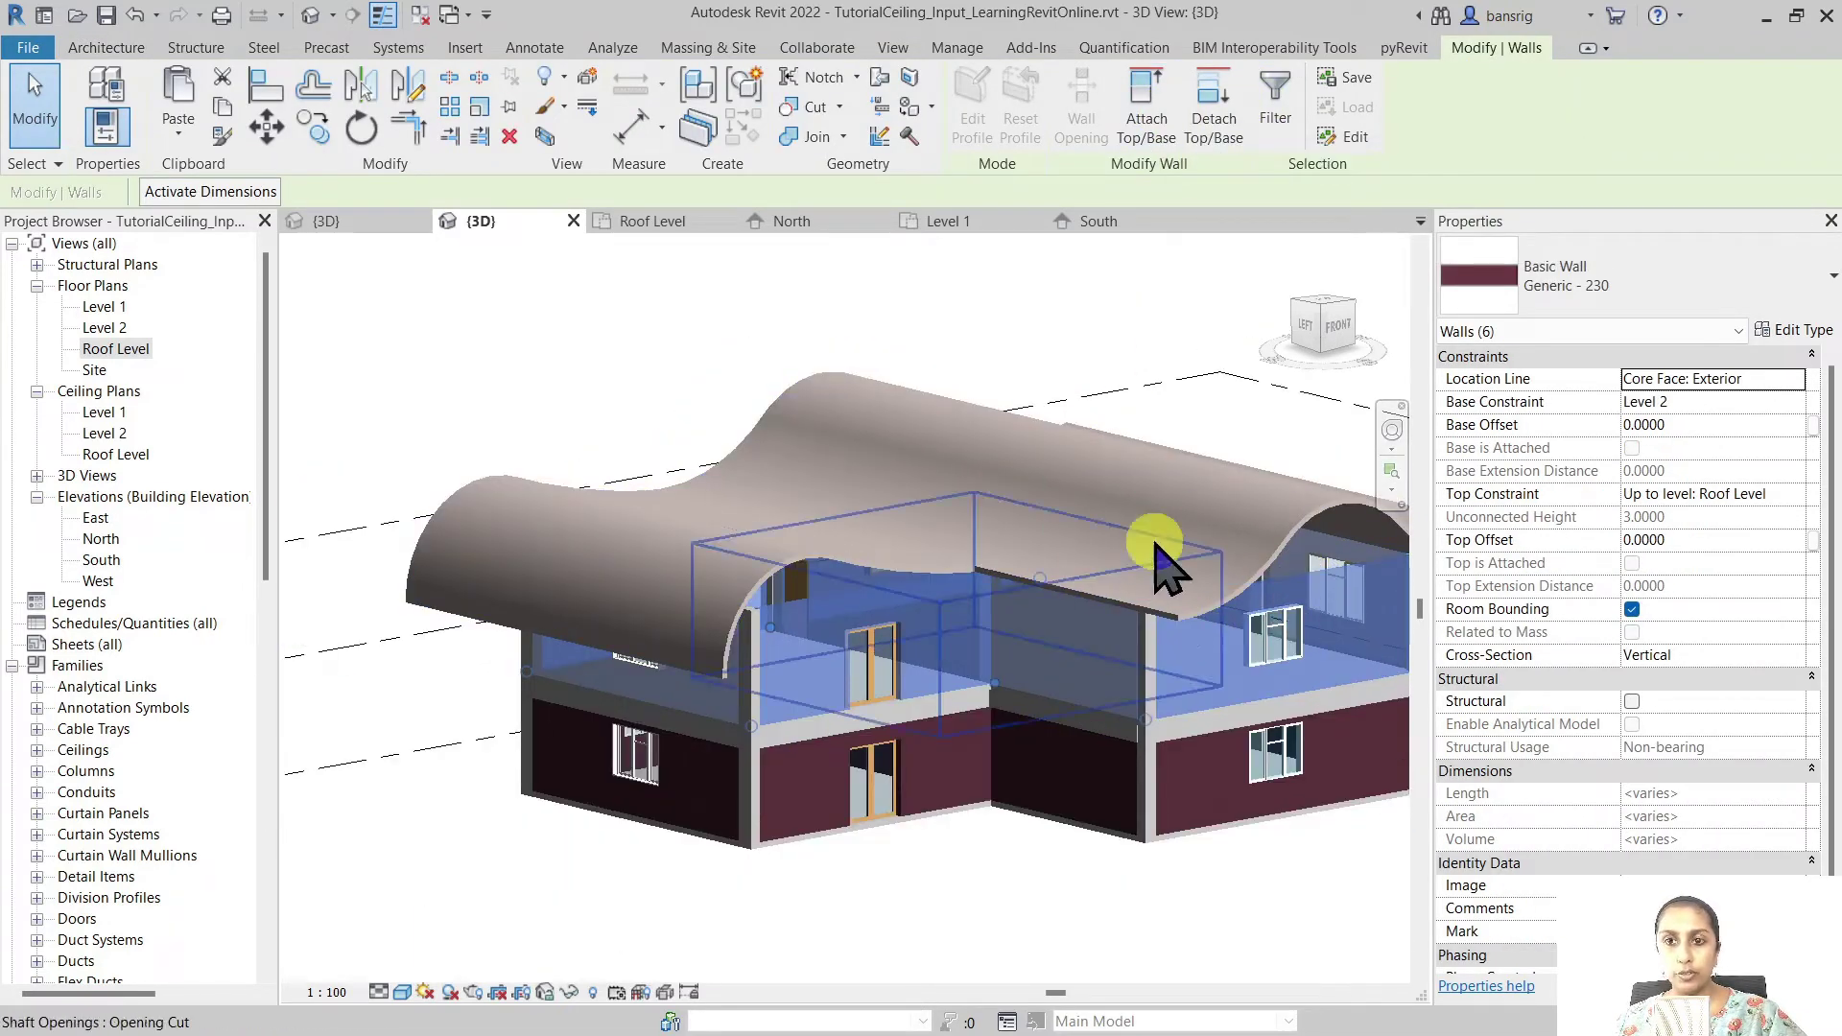
click(1151, 107)
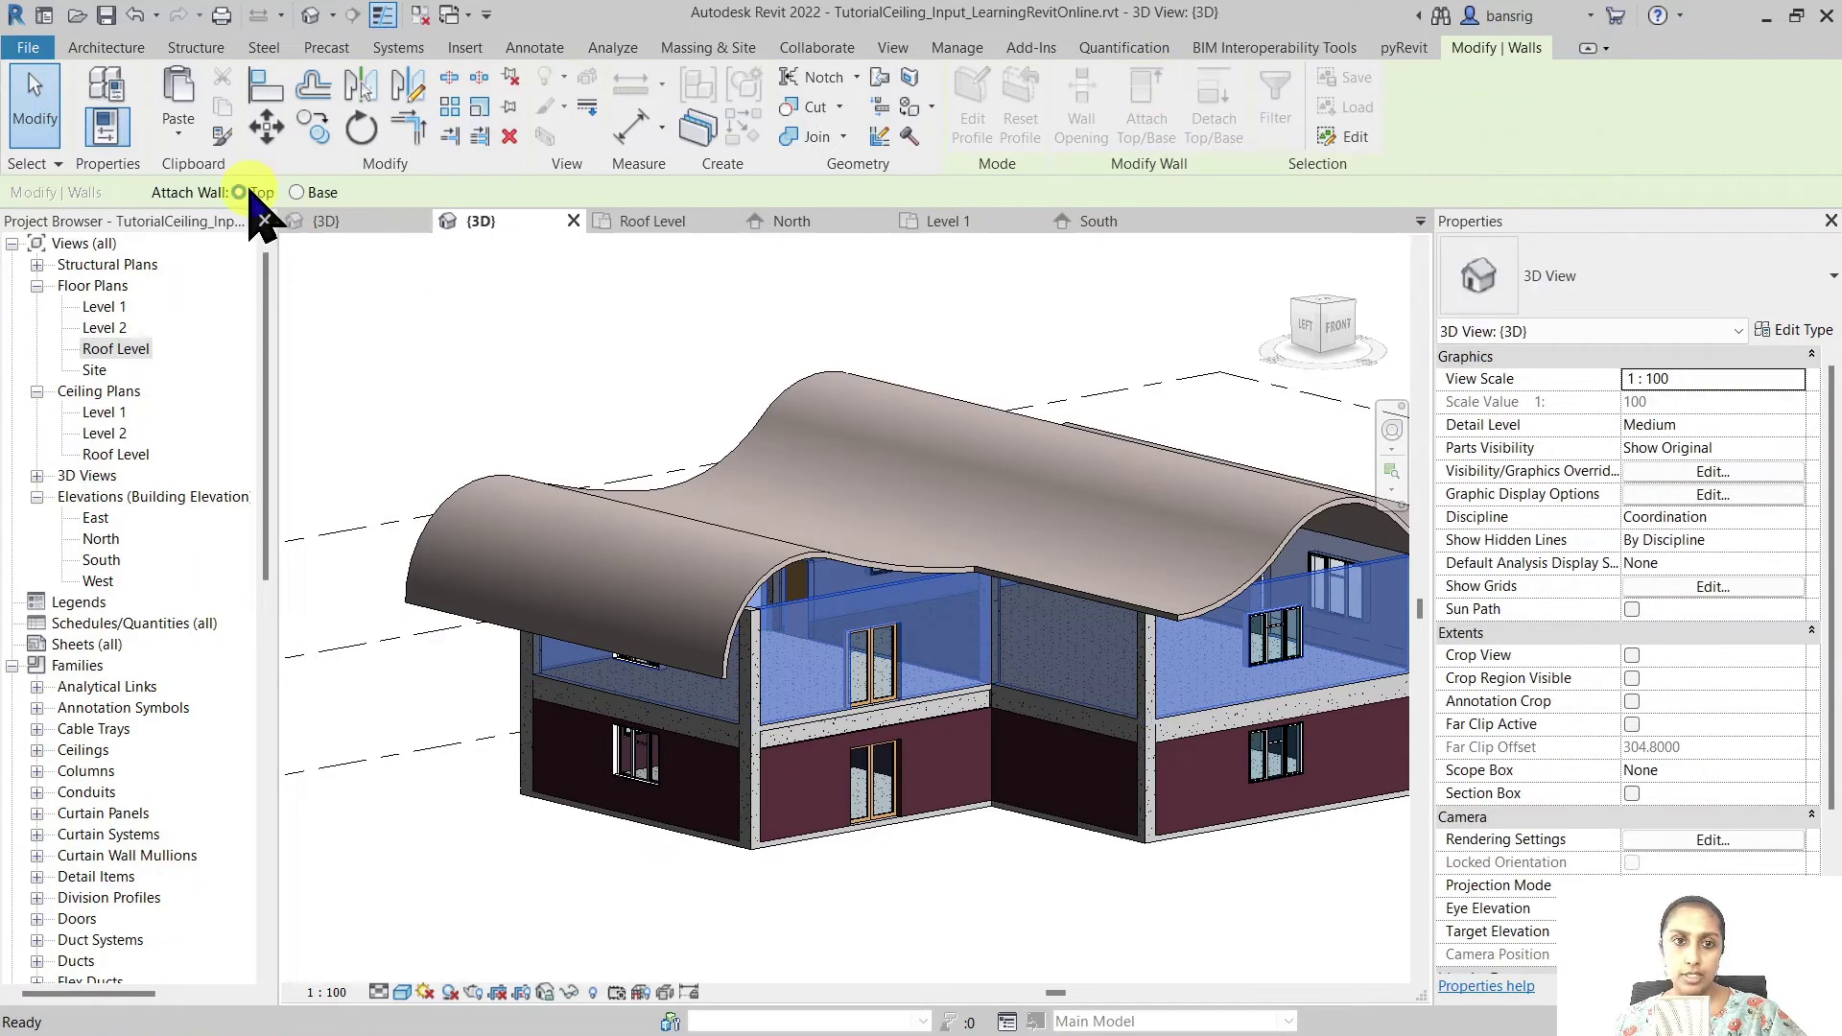
click(455, 532)
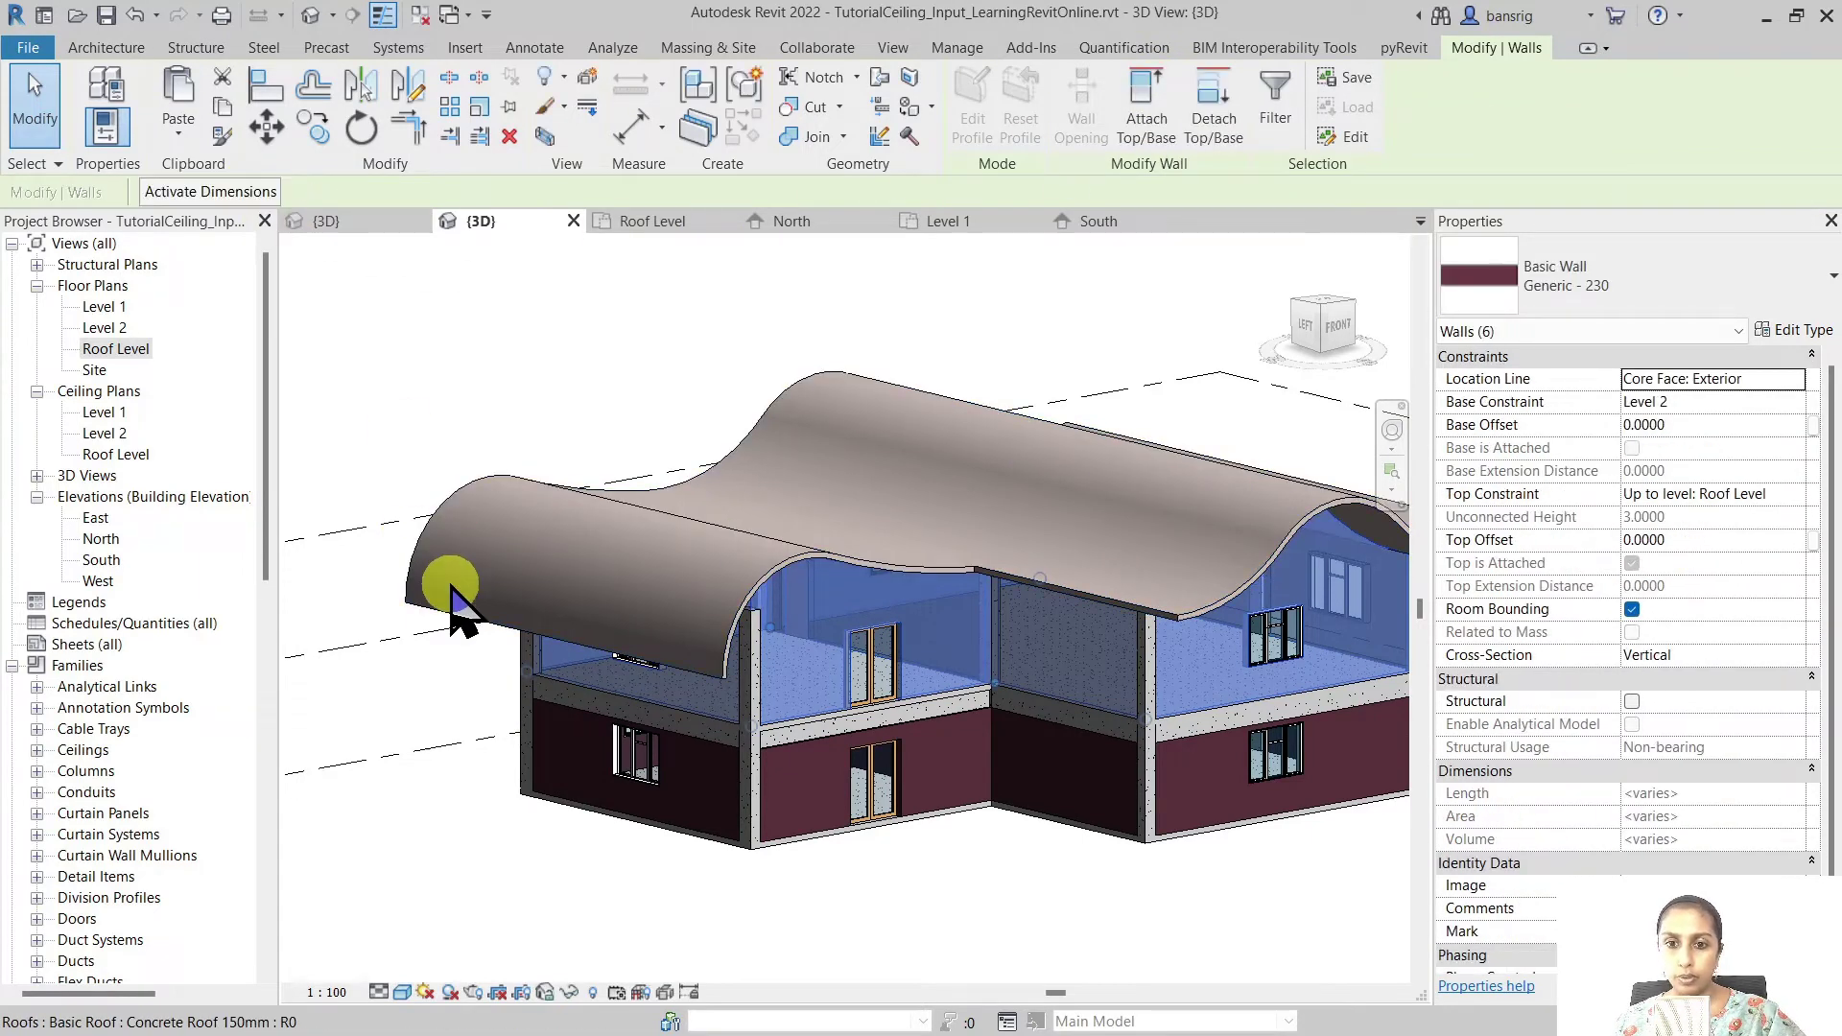
key(Escape)
- From a front view, select the upper storey and filter it down to the eight structural columns
shift+middle_drag(921, 842, 752, 671)
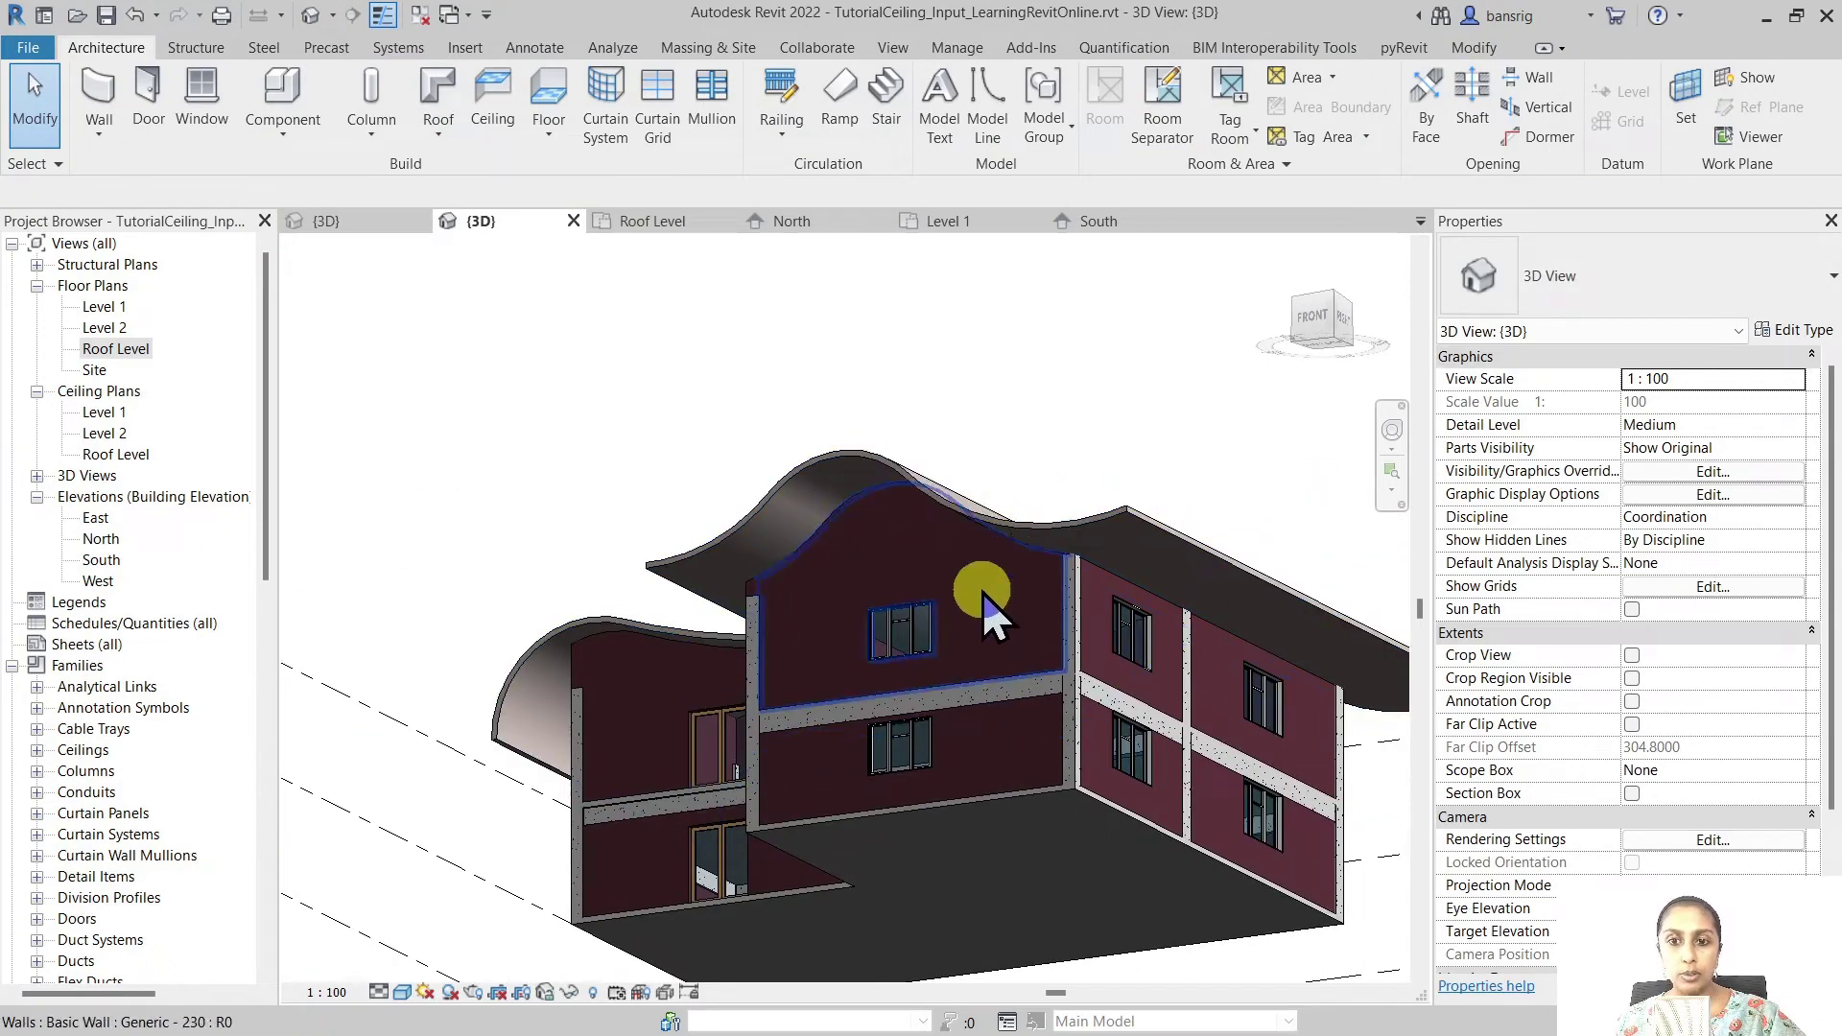
shift+middle_drag(988, 614, 876, 760)
click(1331, 321)
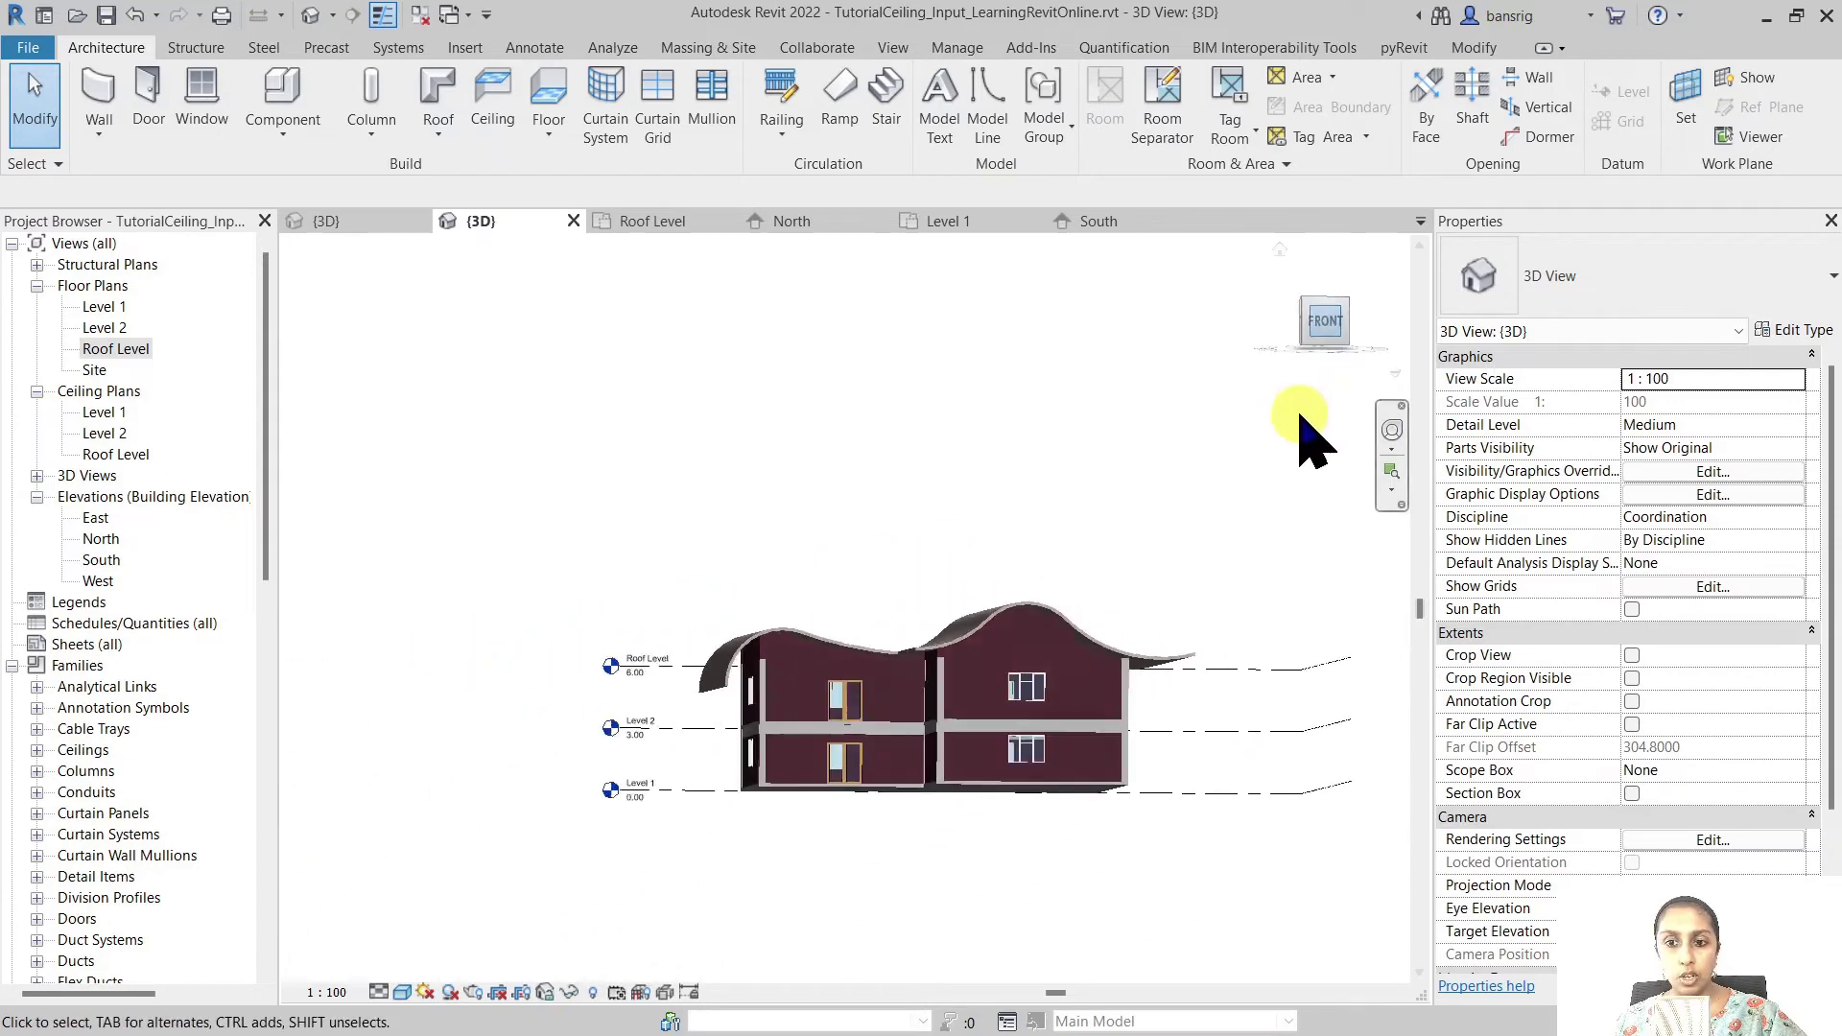
drag(1199, 633, 383, 617)
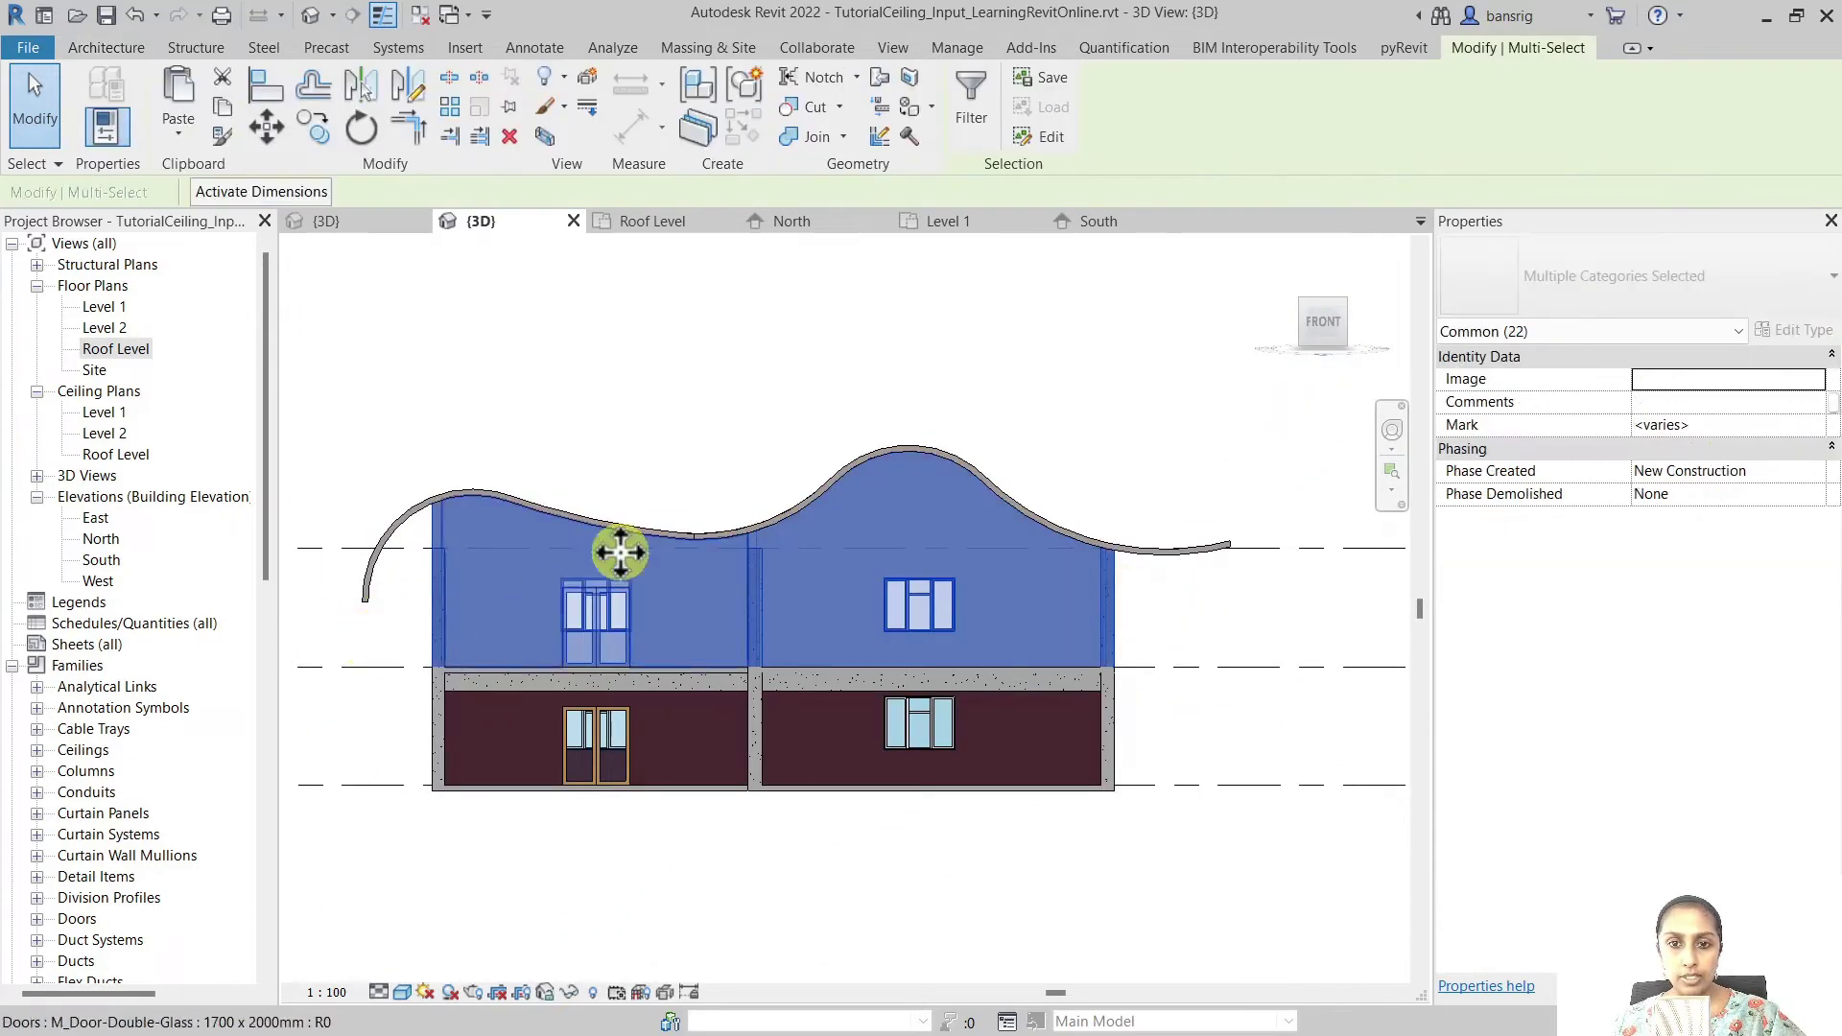
click(971, 101)
click(905, 329)
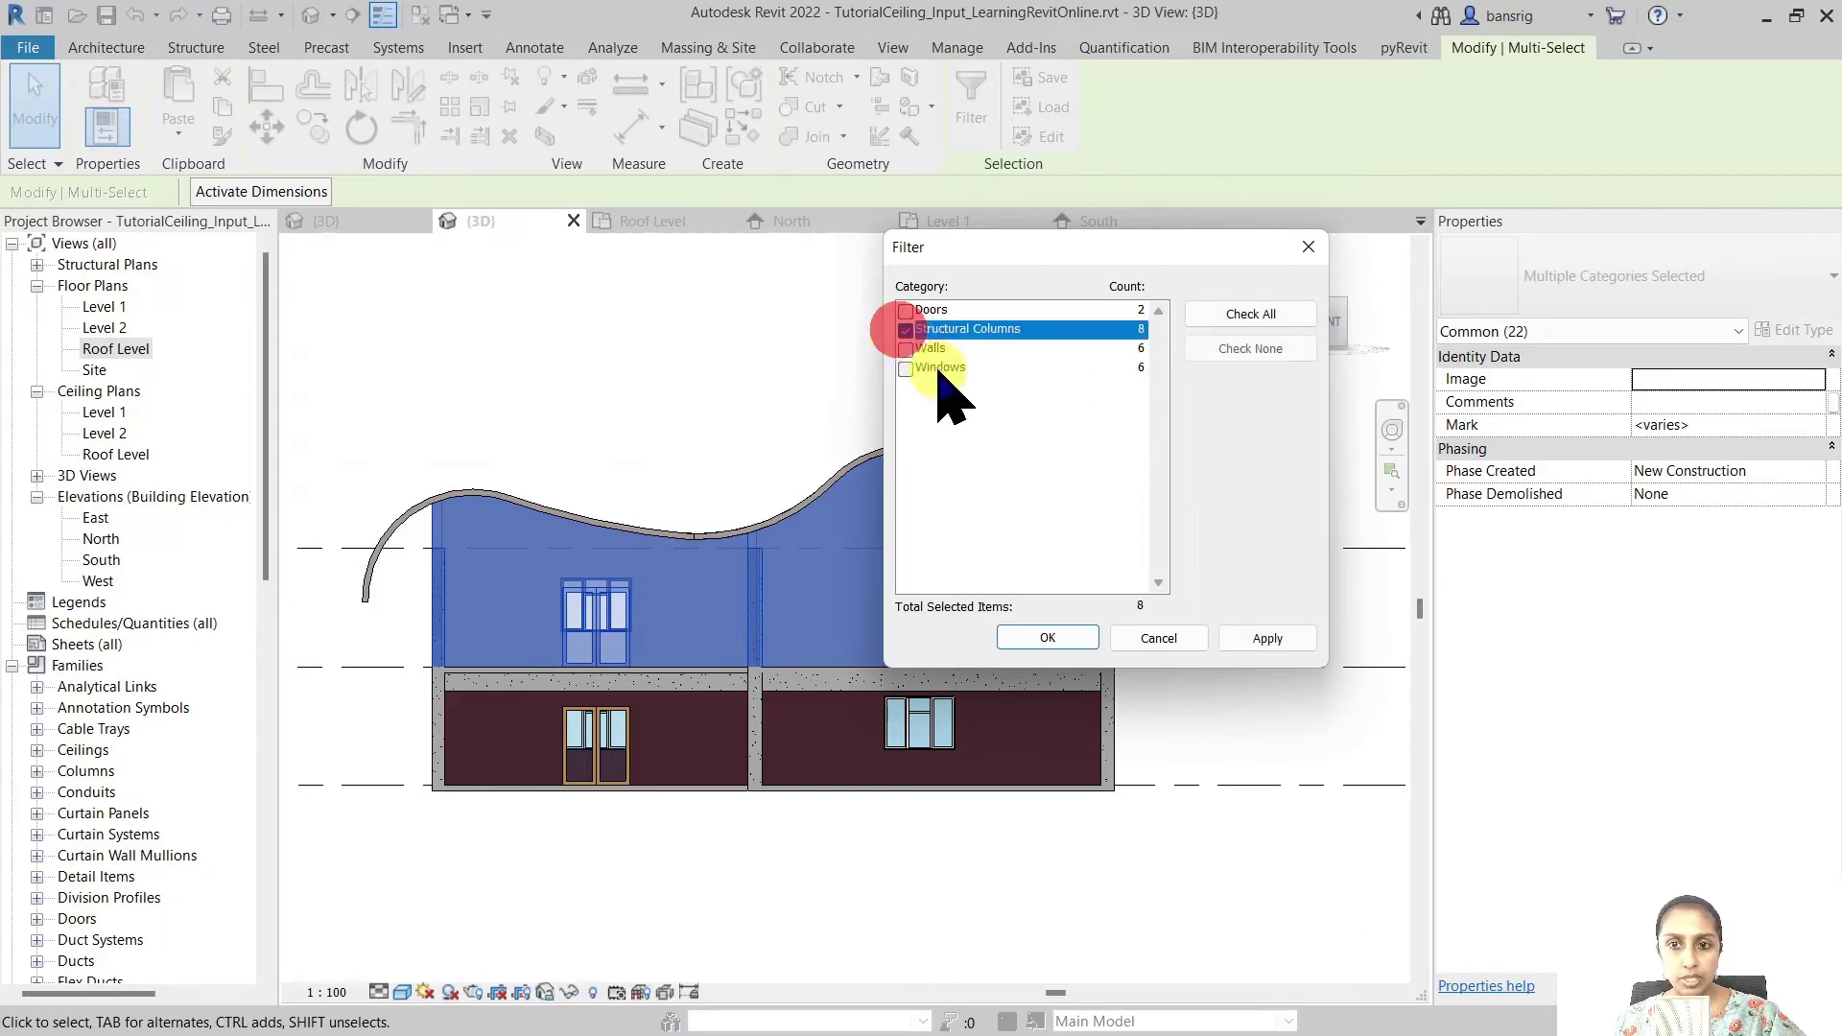
click(1031, 638)
- Attach the eight columns' tops to the roof and orbit to check them
shift+middle_drag(602, 395, 768, 480)
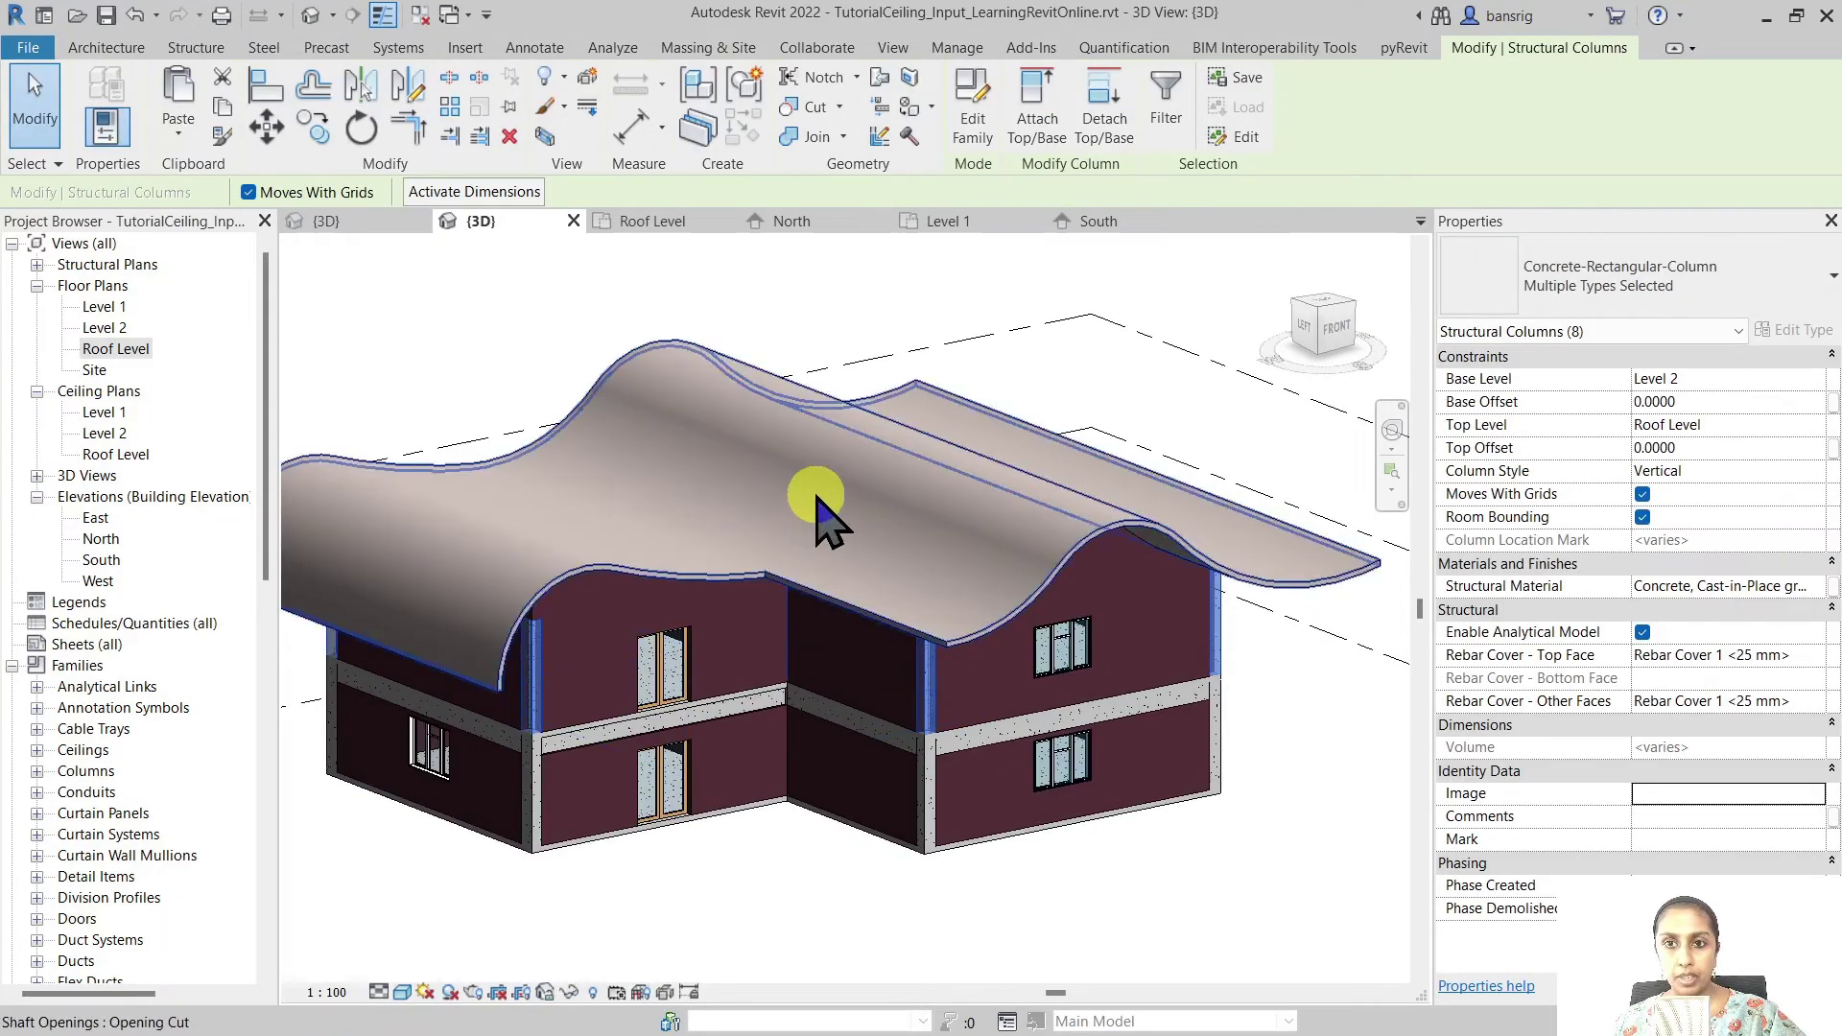
click(1051, 117)
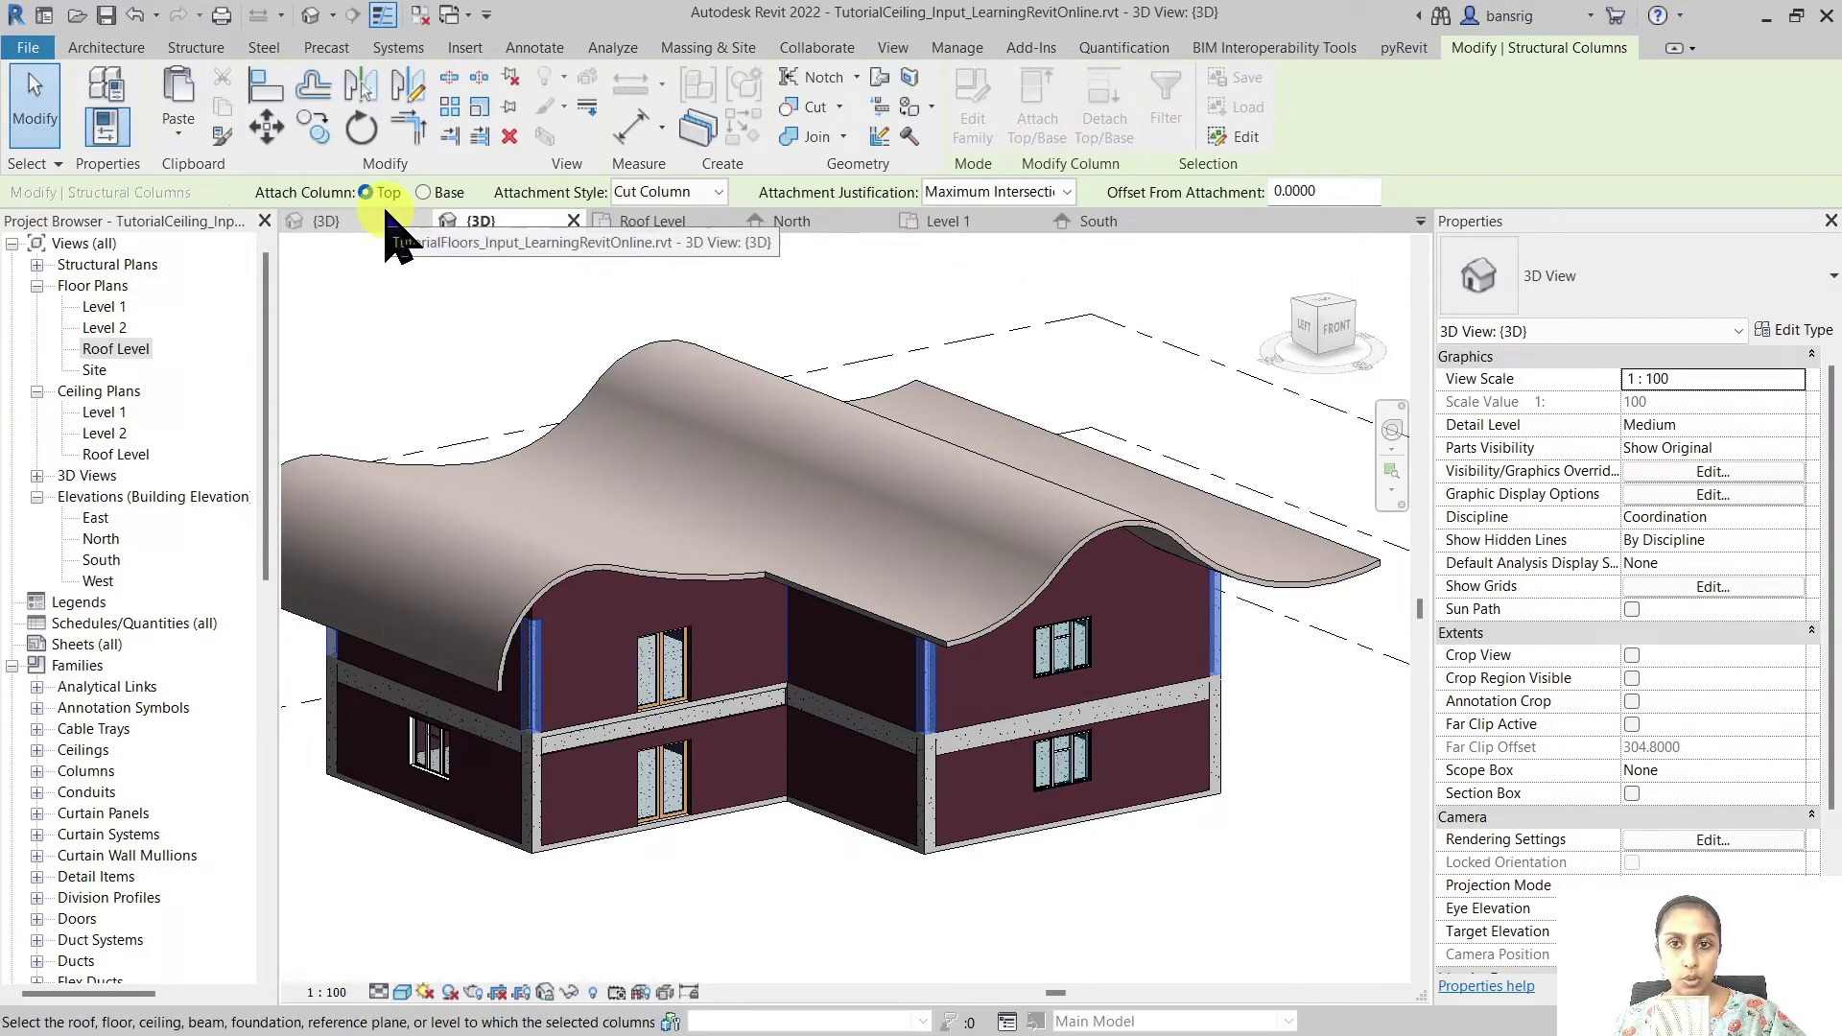
click(804, 395)
key(Escape)
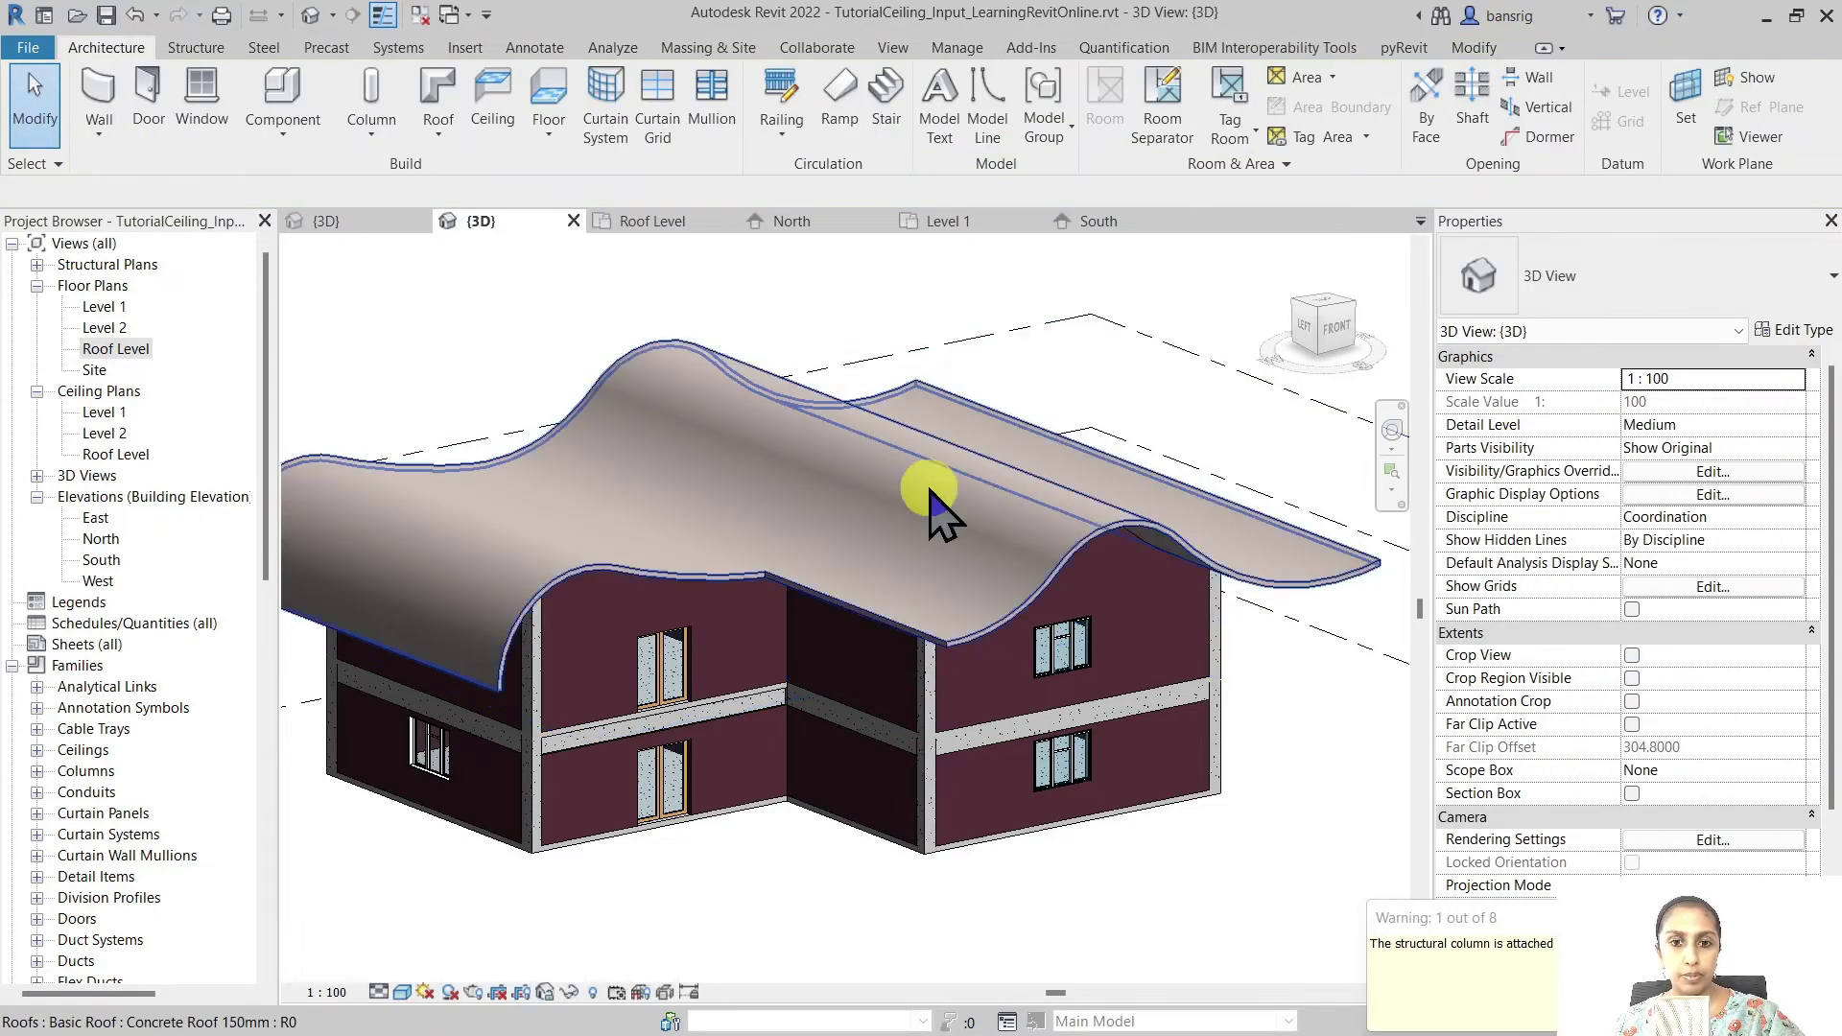
shift+middle_drag(938, 506, 975, 515)
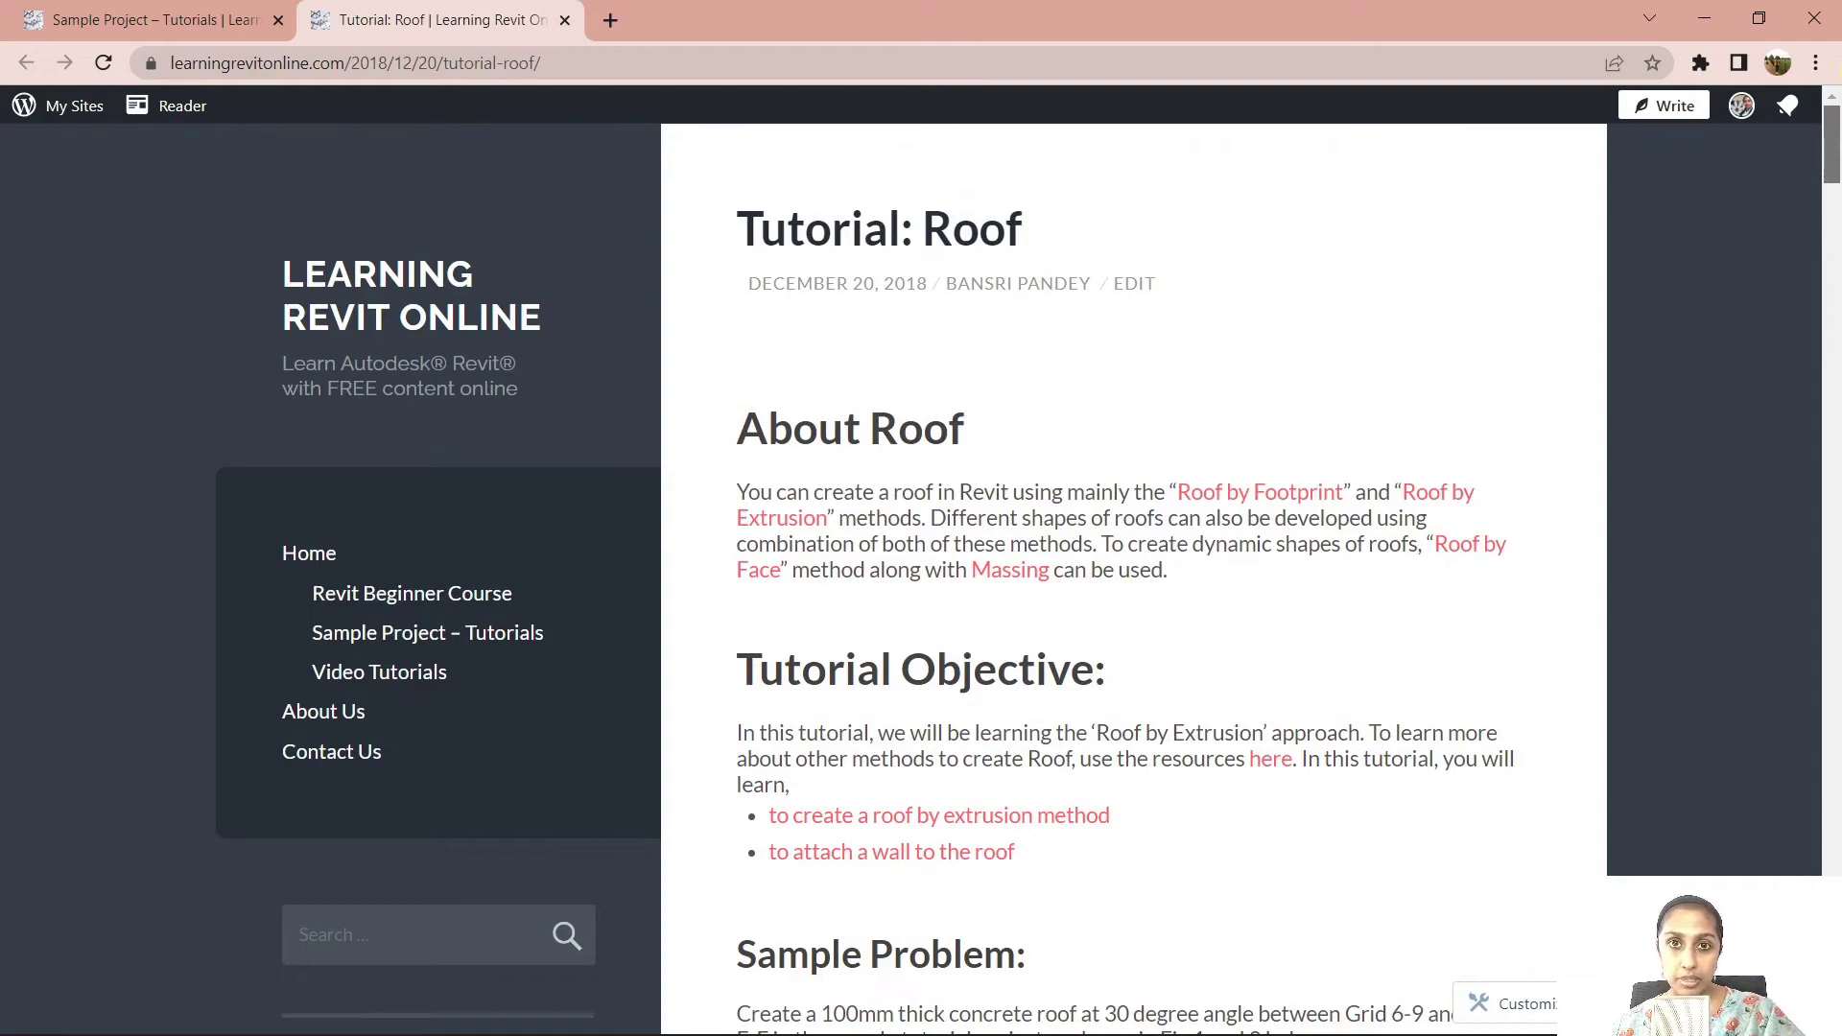
- Browse the 'Tutorial: Roof' page down to step 7, then go to the Contact Us page
scroll(1424, 321, down, 15)
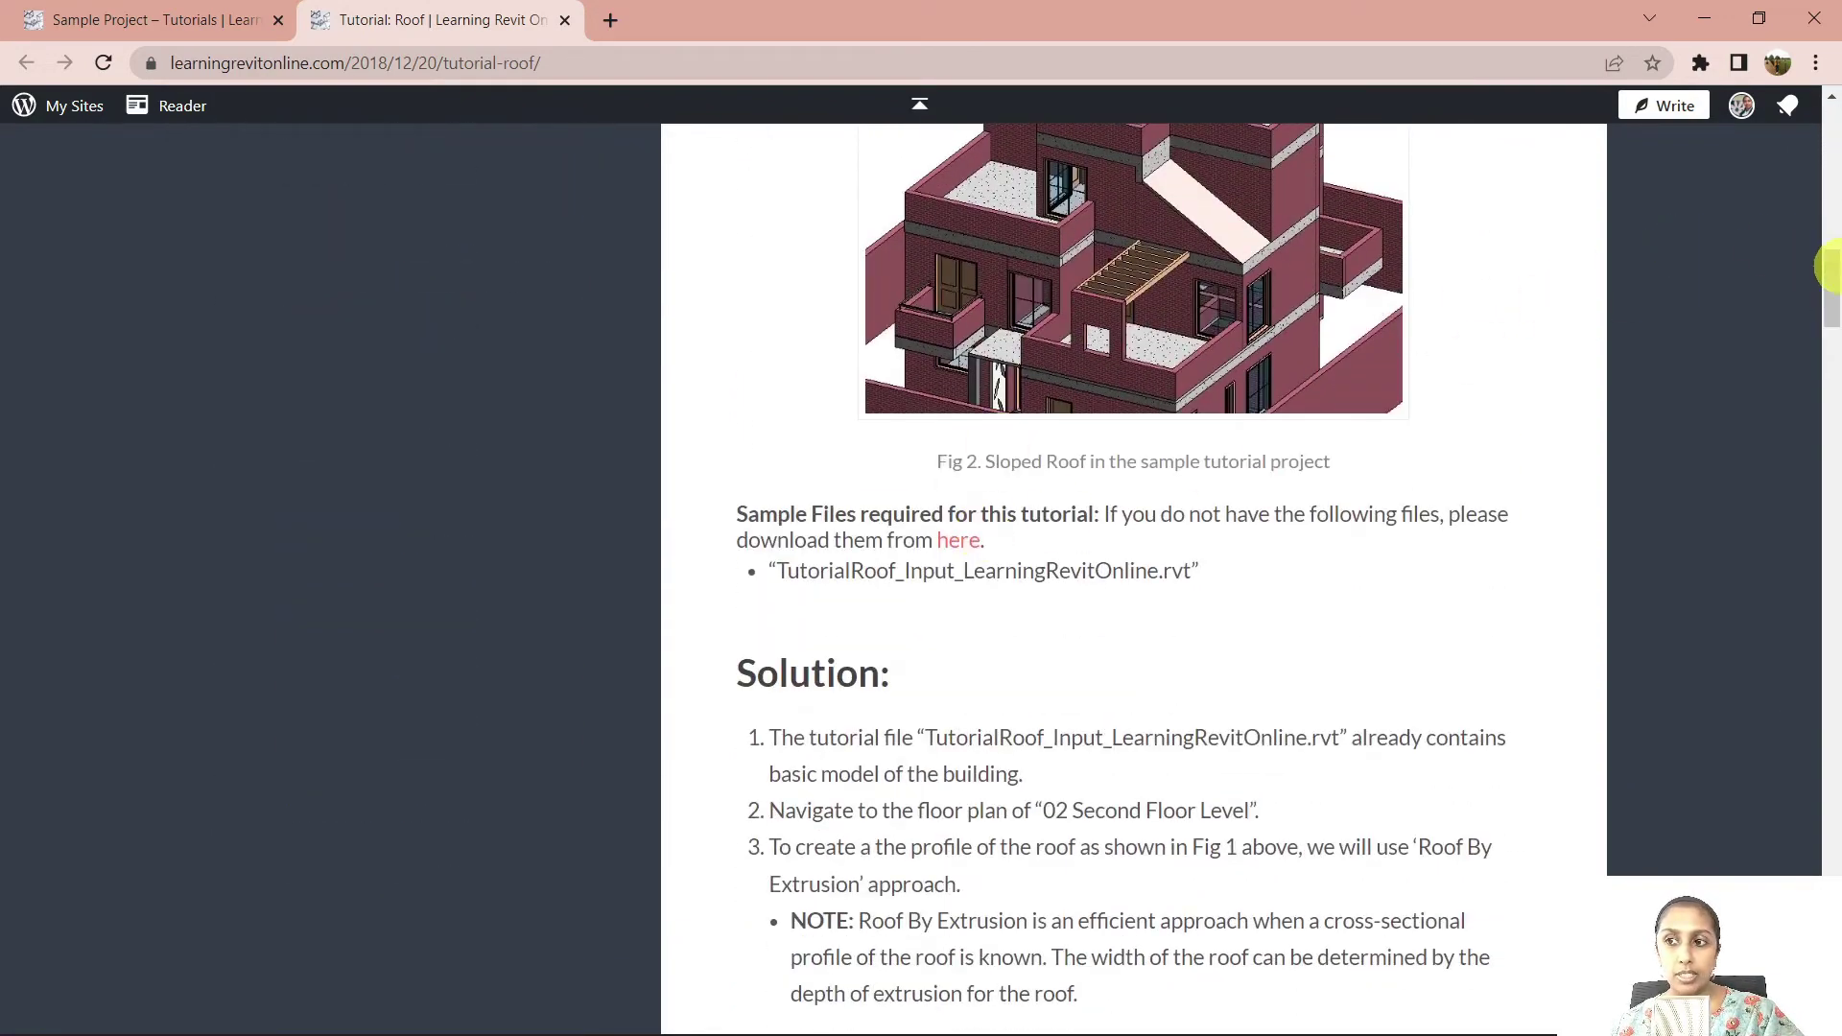
drag(1829, 279, 1823, 652)
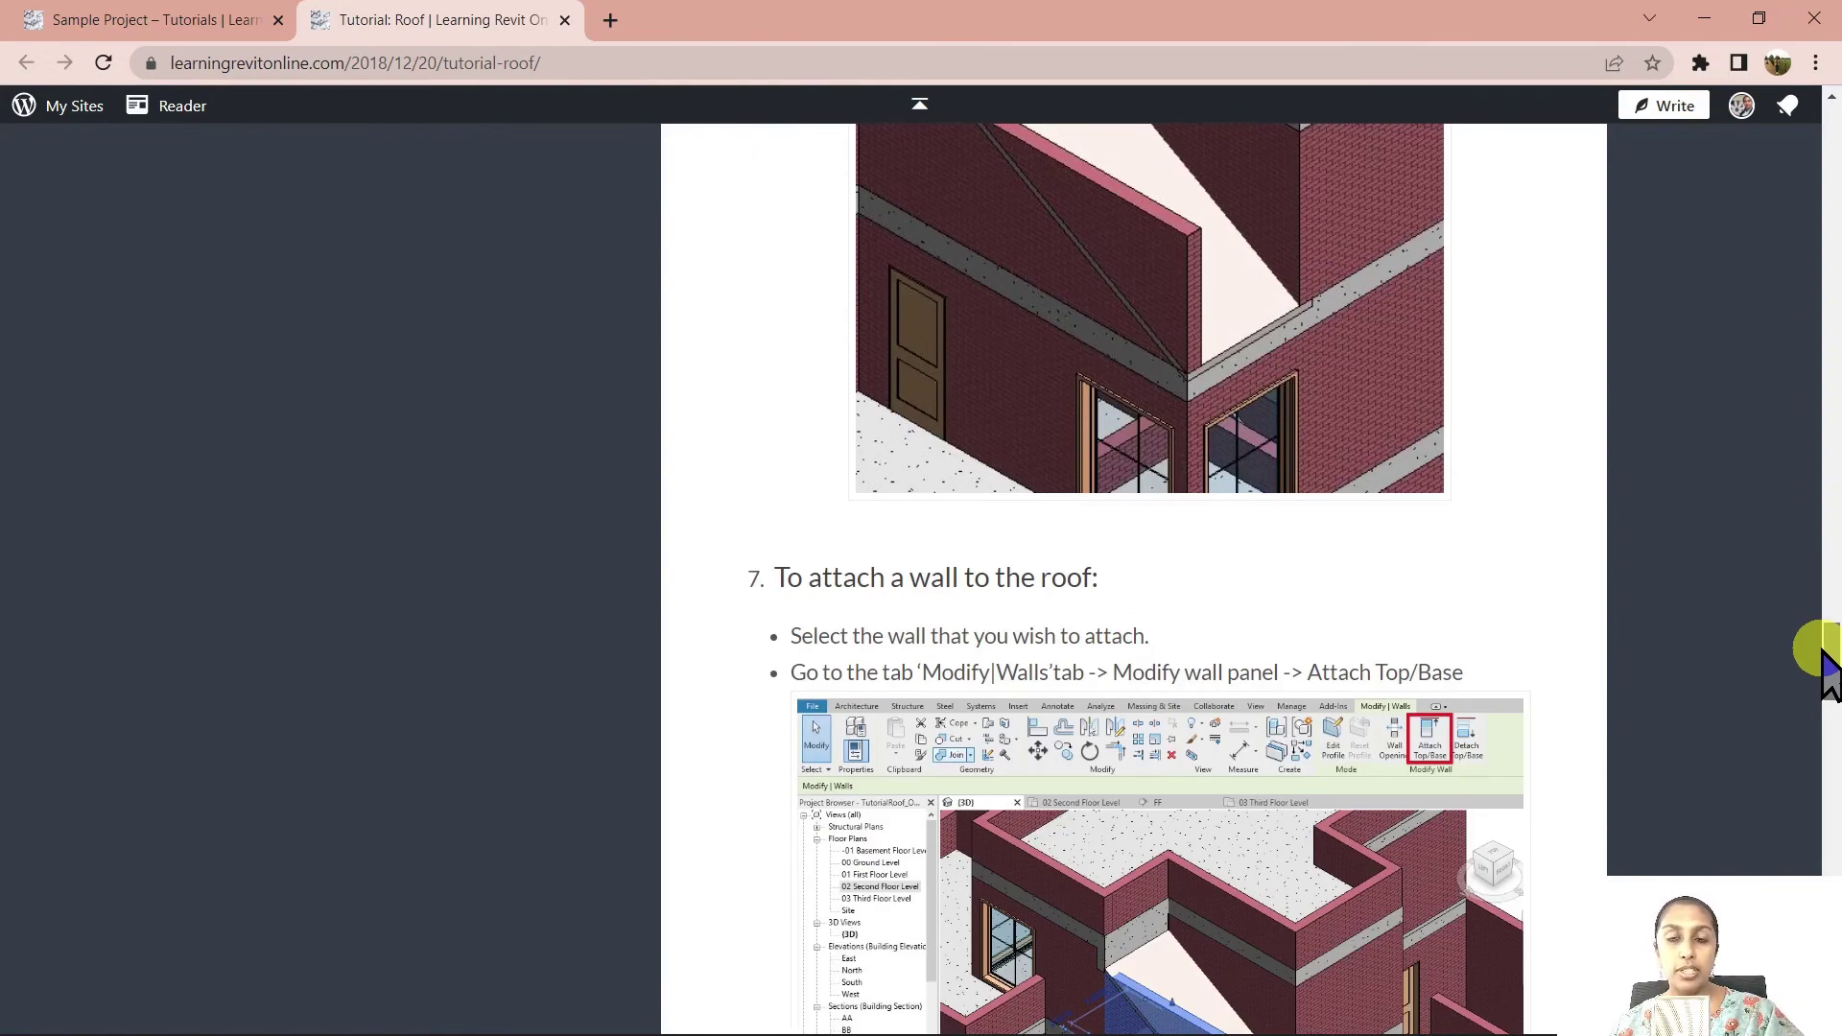
drag(1823, 662, 1834, 110)
click(323, 756)
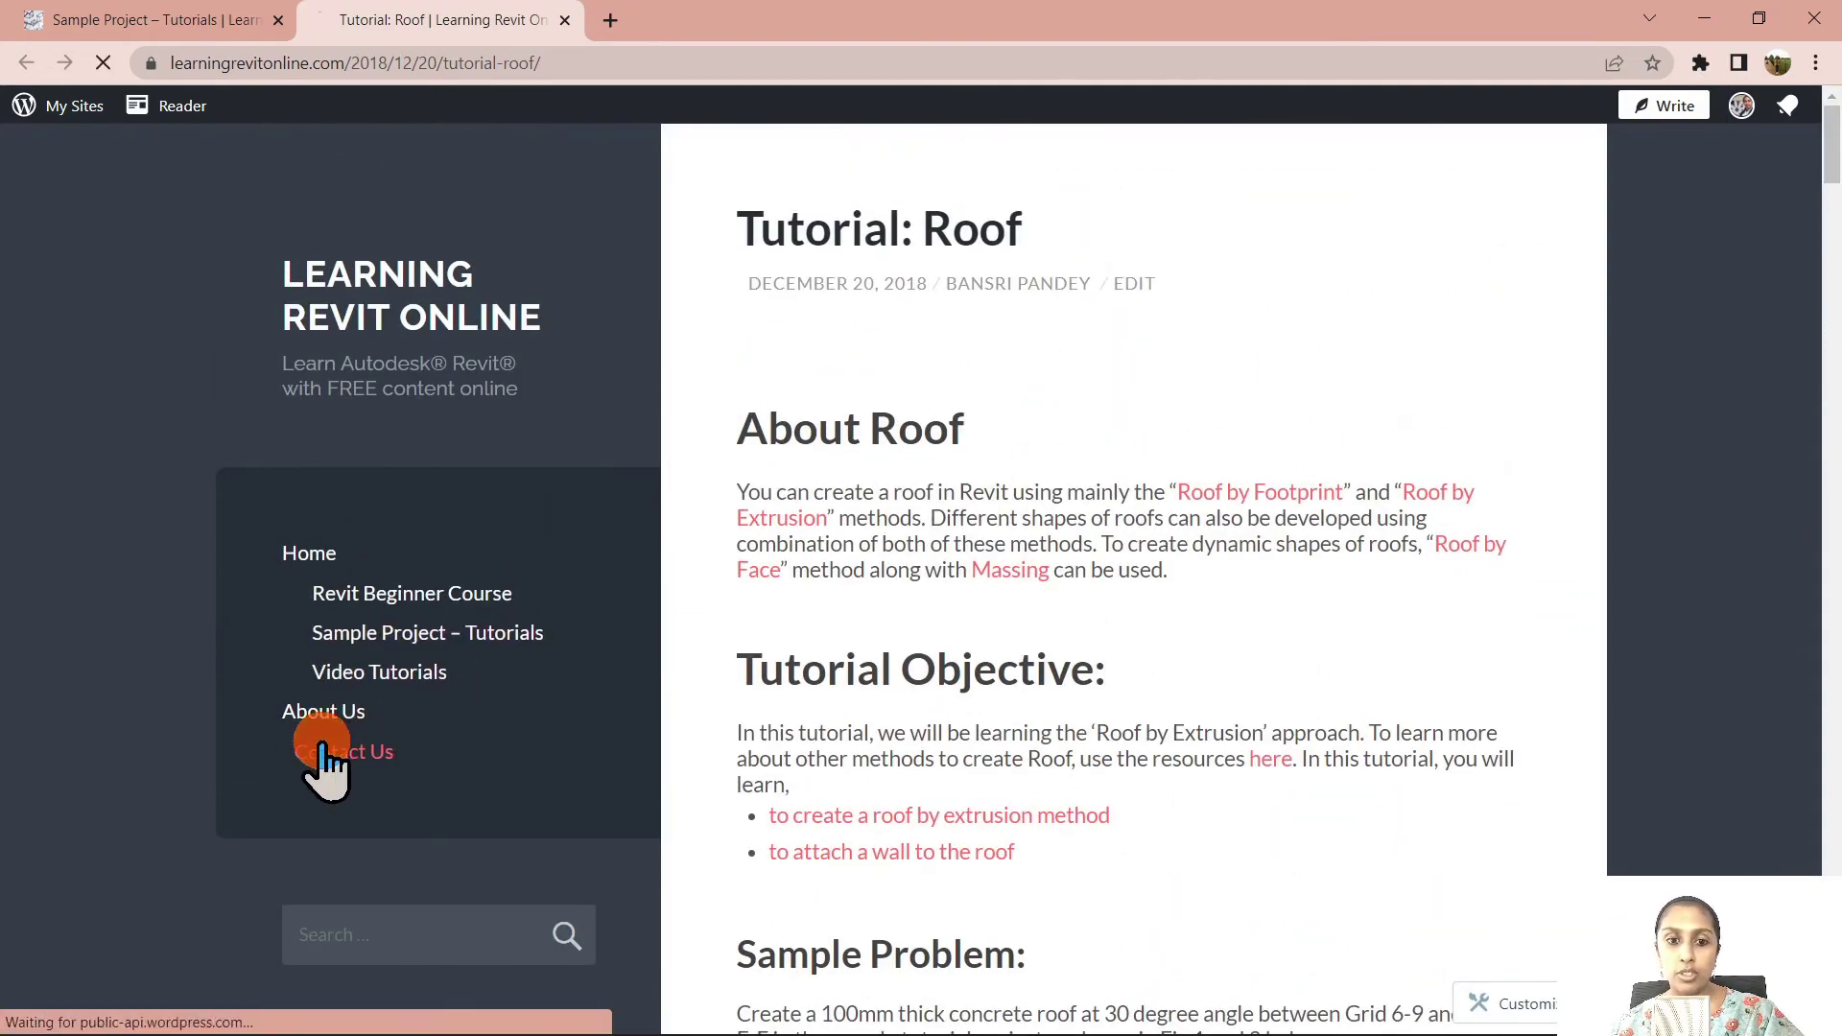